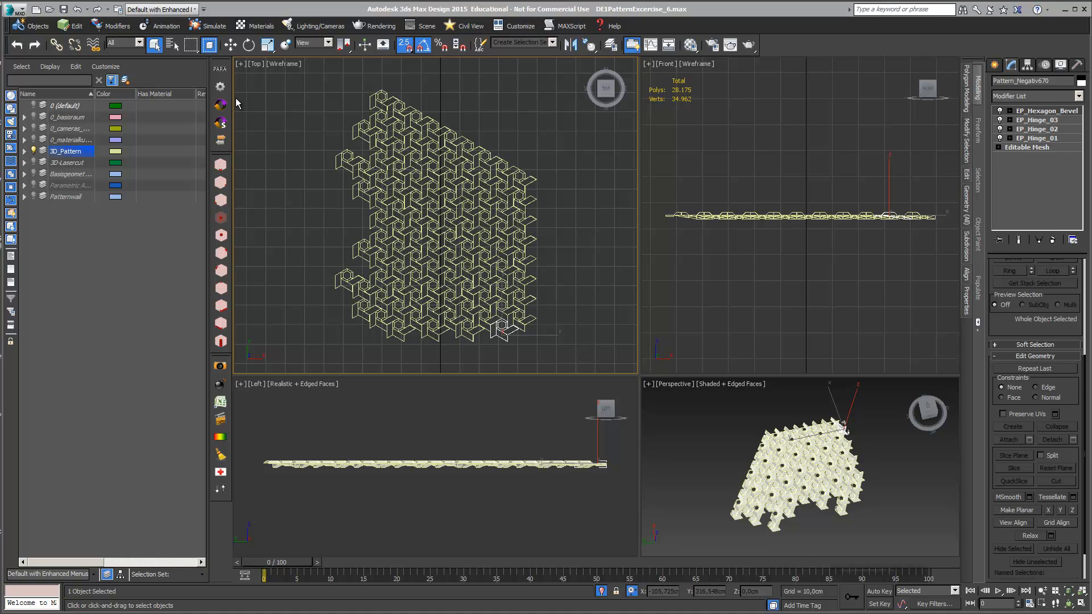
Clear the selection and review the scene objects by name in the Select From Scene list
click(311, 166)
key(h)
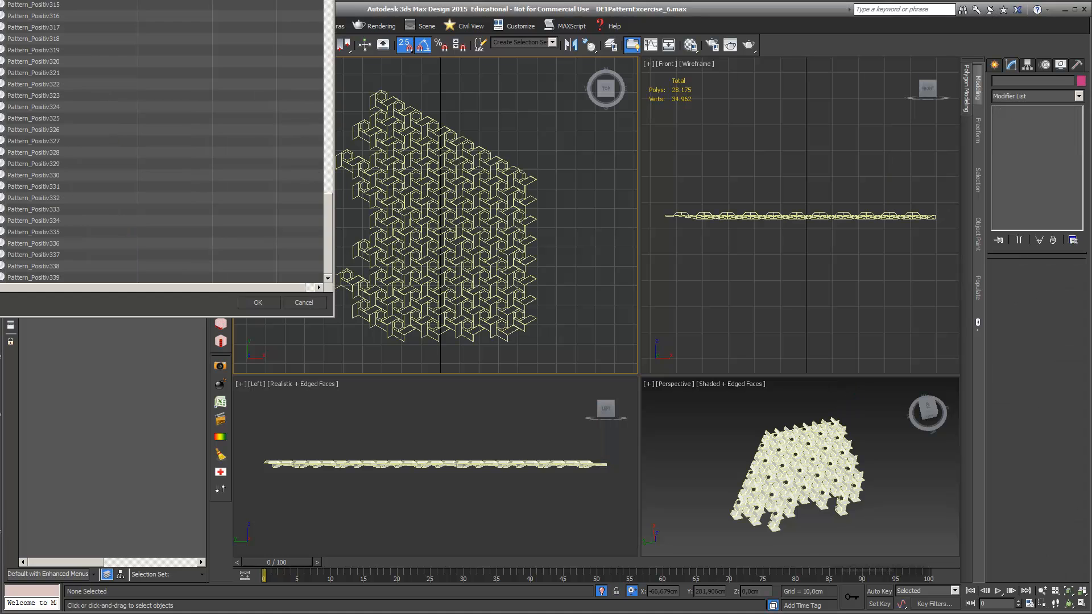
drag(265, 1, 935, 141)
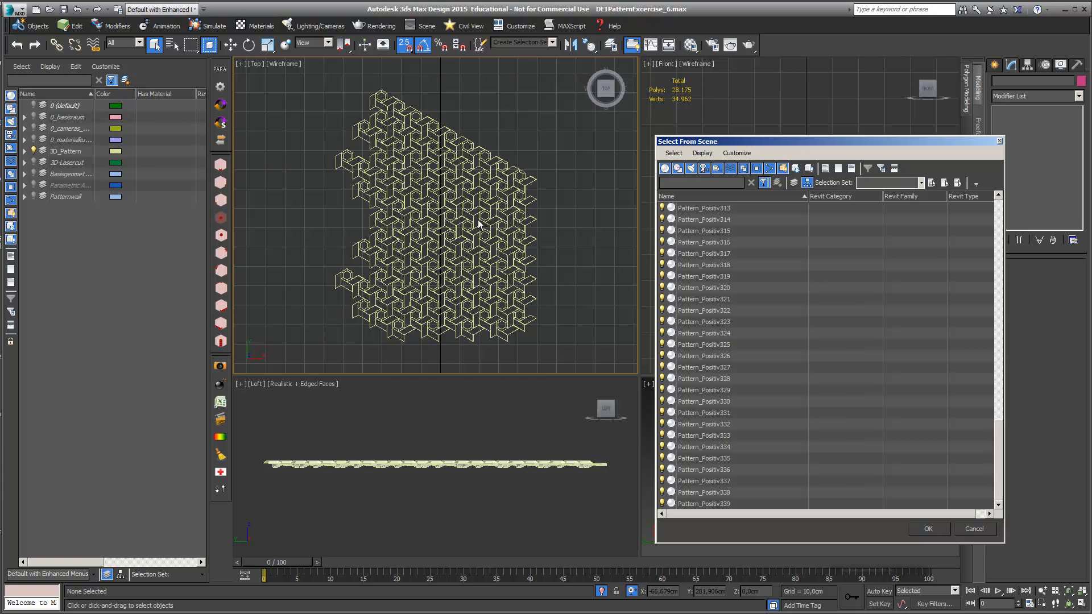
drag(999, 489, 974, 214)
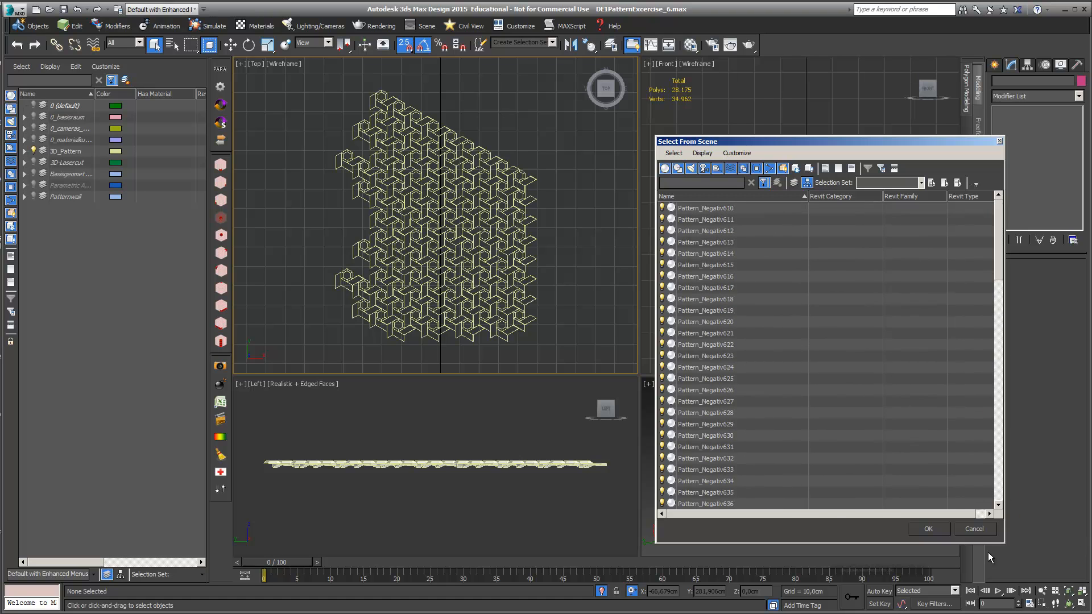
click(974, 529)
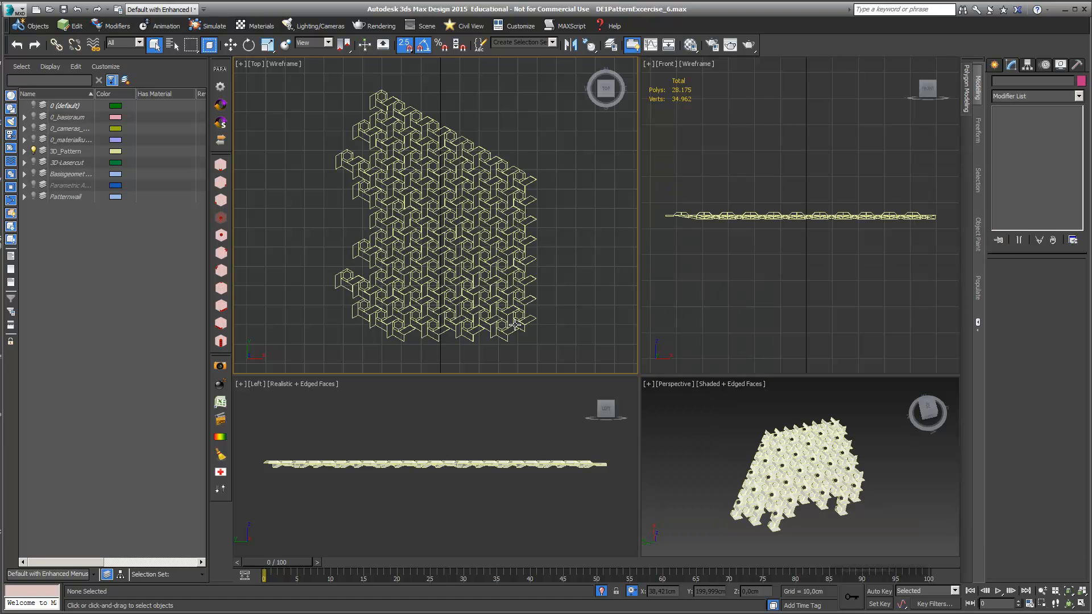
Enlarge the Top viewport and window-select the pattern to check its separate elements, leaving nothing selected
click(518, 325)
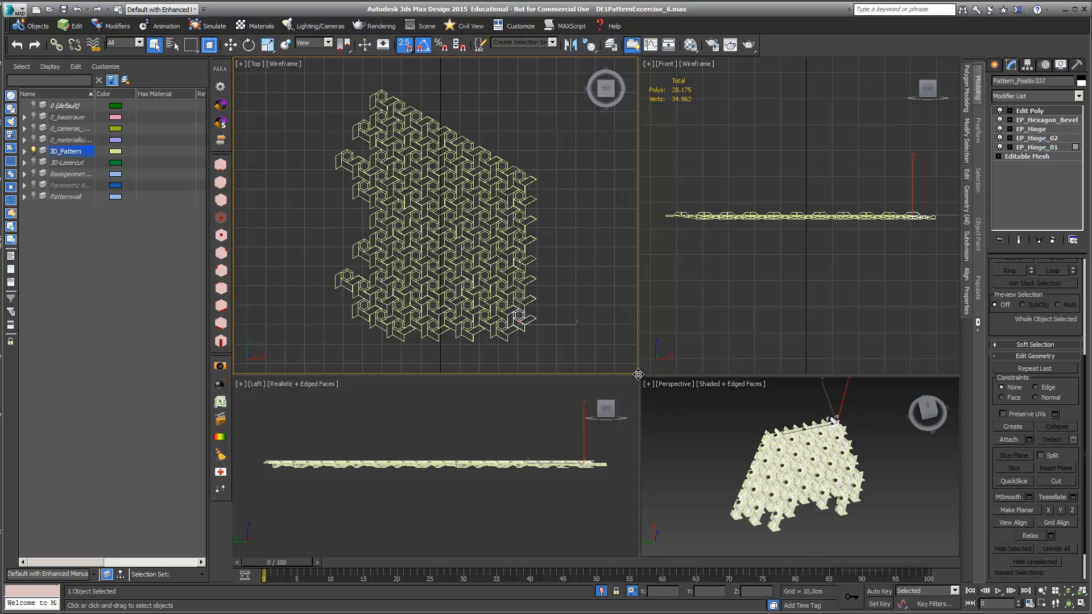
drag(636, 375, 722, 460)
middle_drag(649, 335, 622, 327)
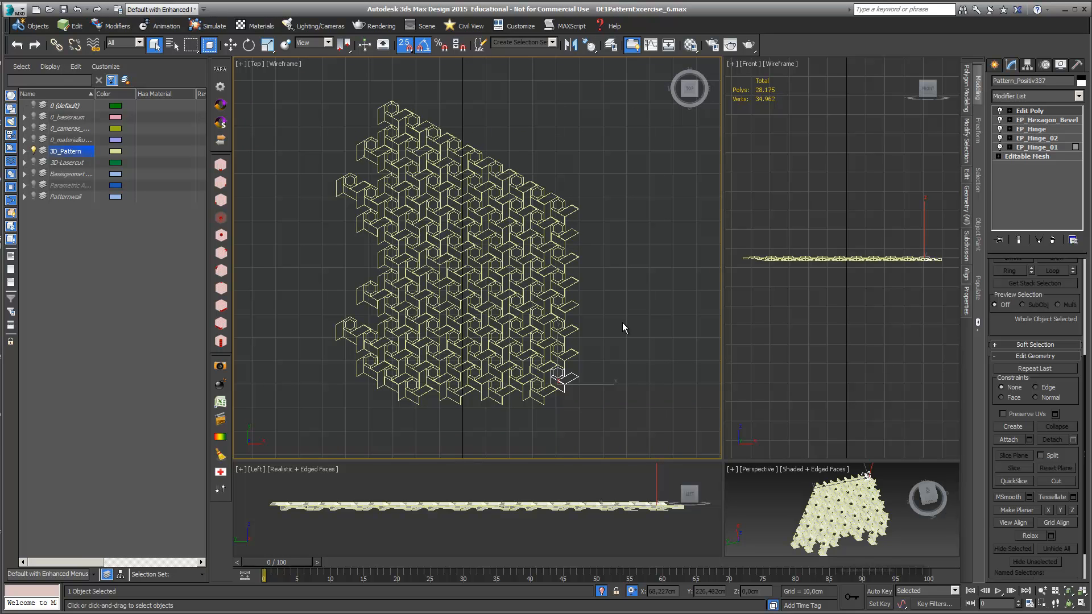
scroll(628, 404, down, 3)
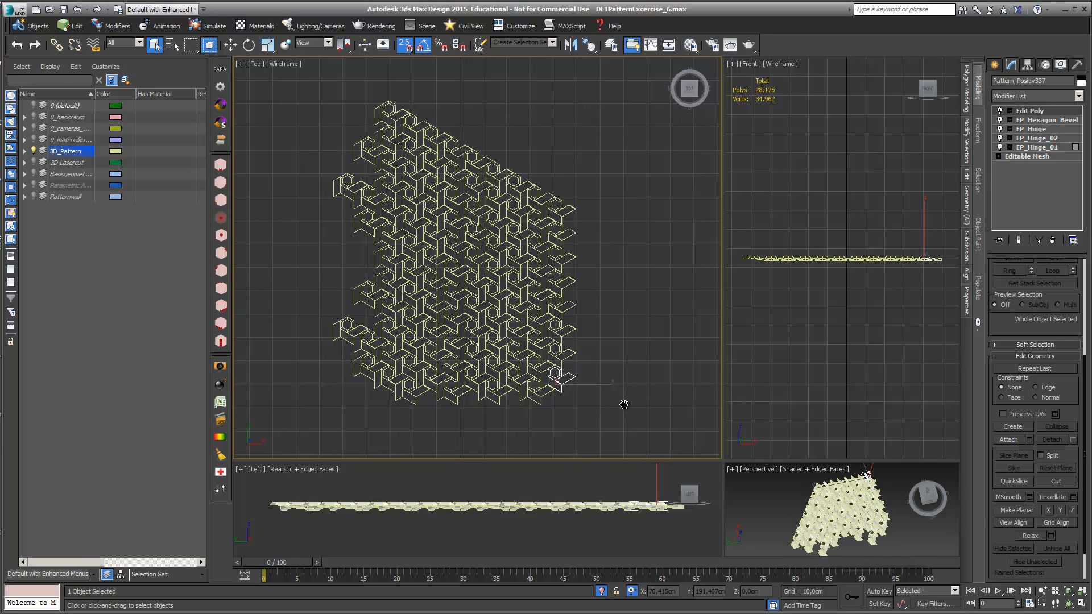
drag(622, 425, 397, 157)
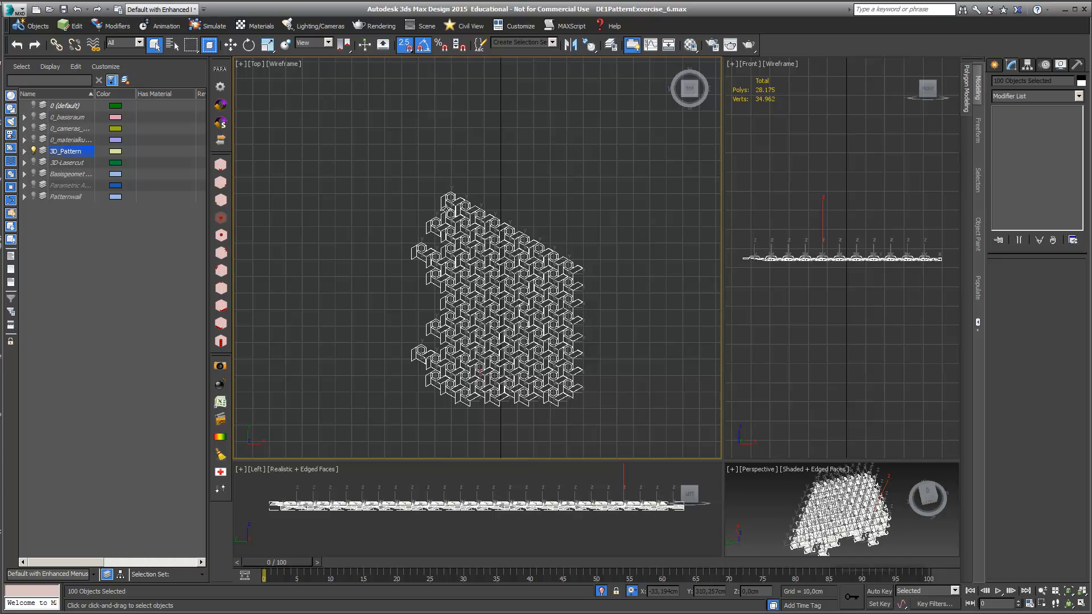
click(530, 420)
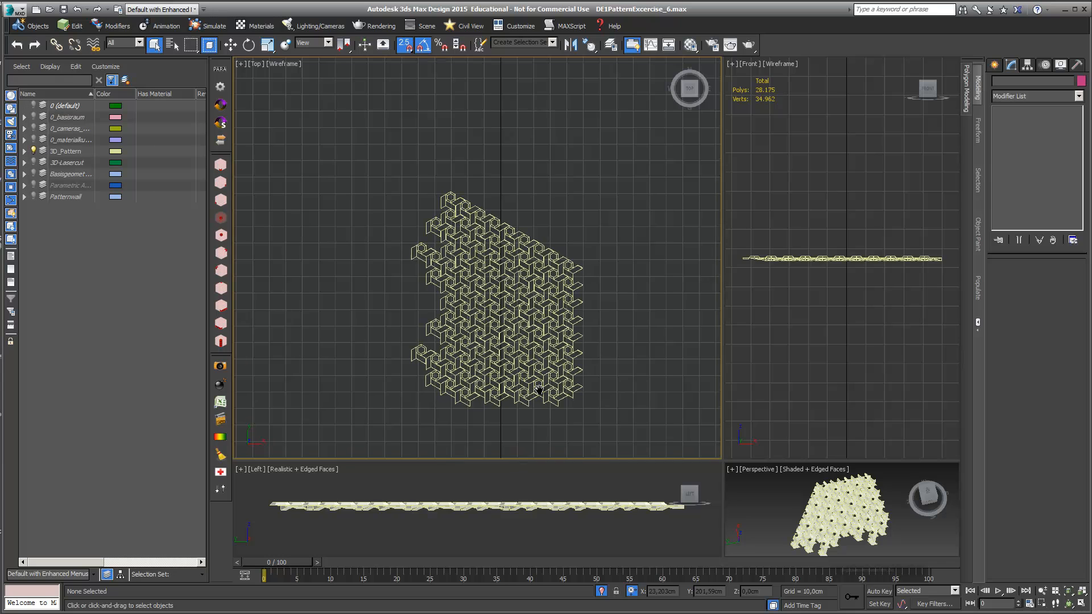
Add an Edit Poly modifier to Pattern_Negativ670, the hexagon element on the pattern's lower edge near its right corner
scroll(529, 375, up, 4)
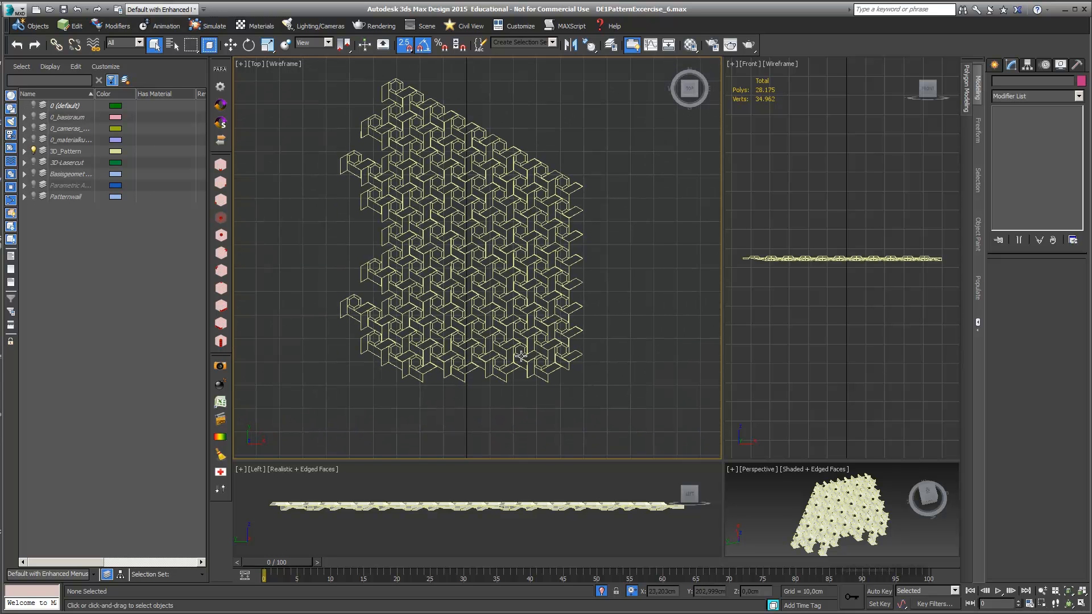
click(540, 379)
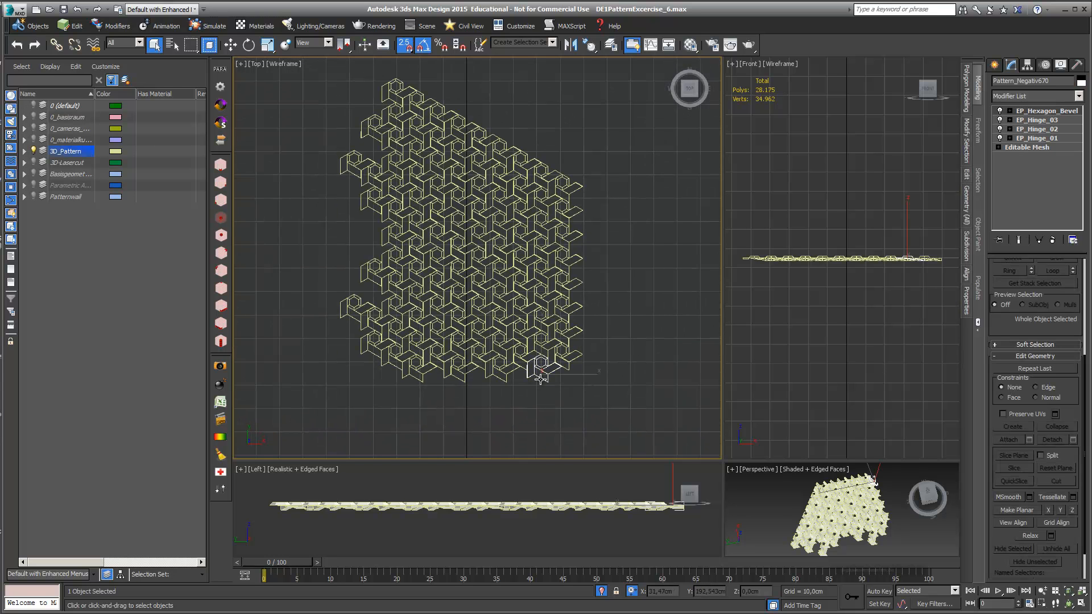
drag(1013, 328, 1049, 546)
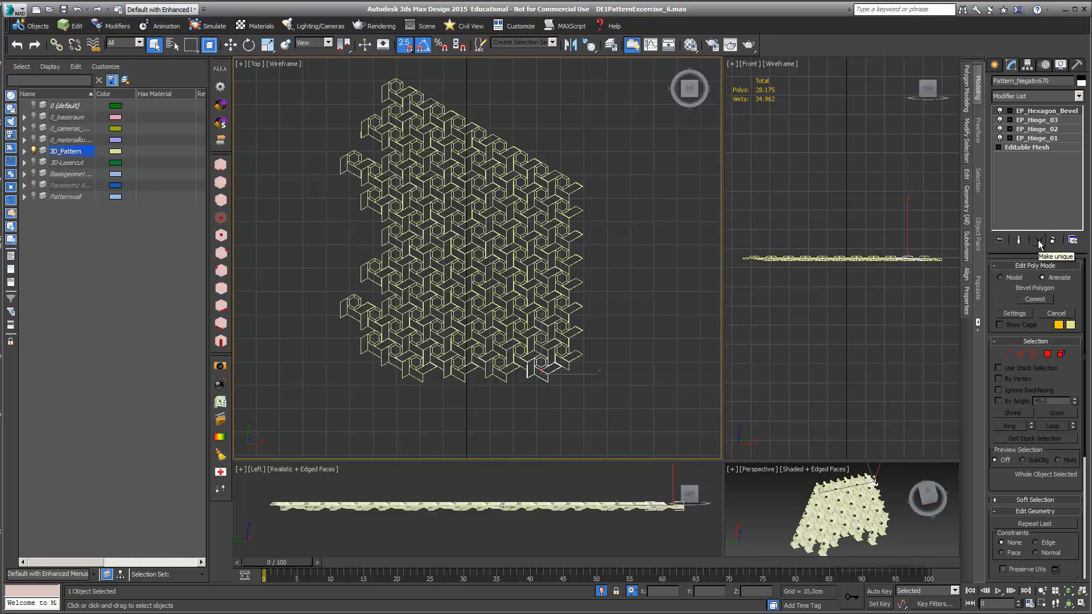
click(1078, 96)
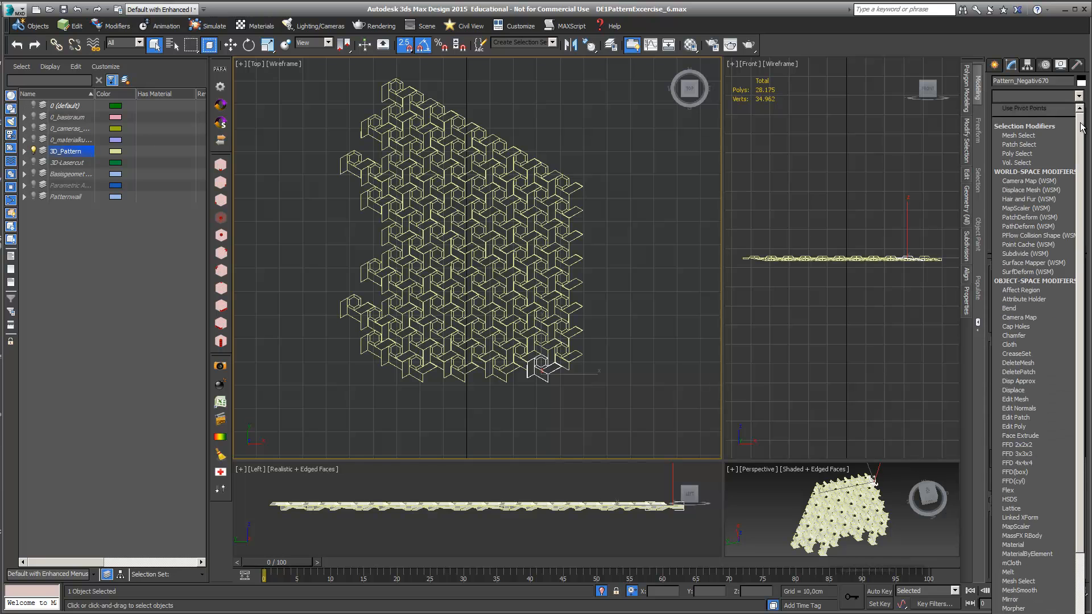
scroll(1024, 239, down, 2)
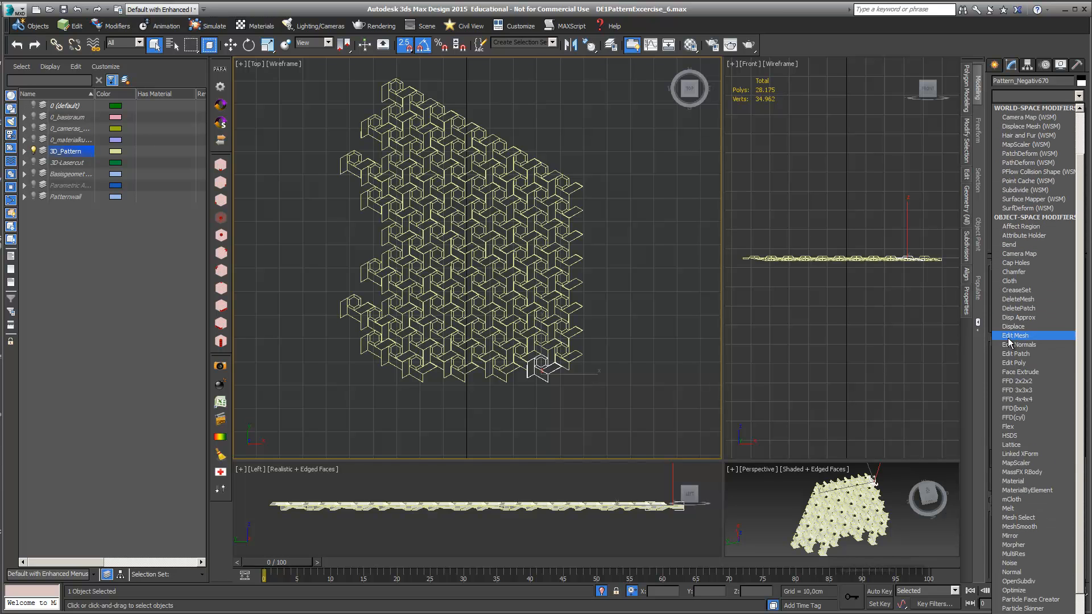
click(1010, 364)
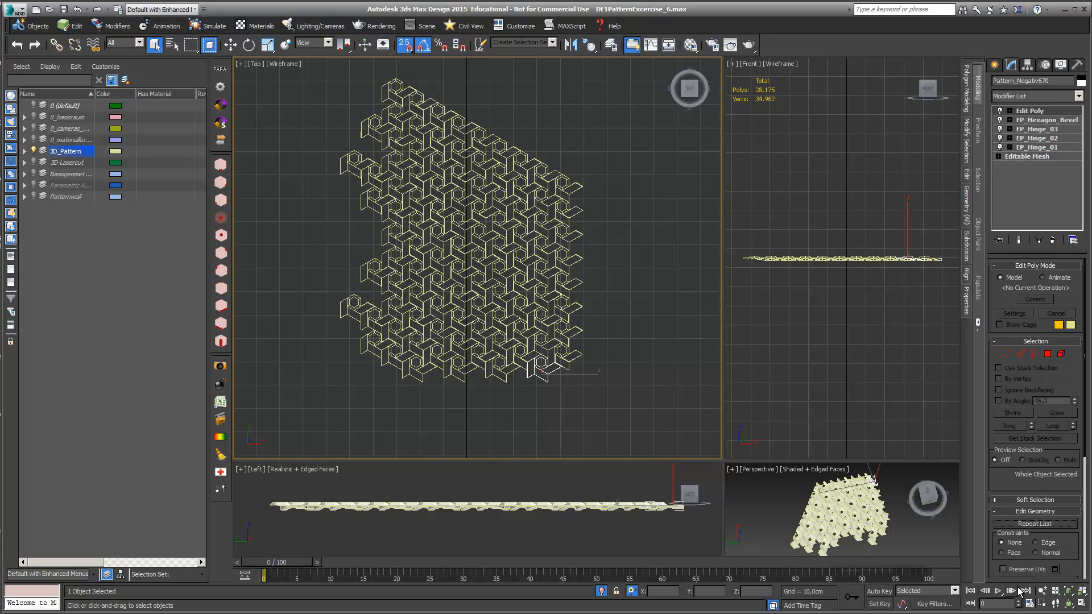
Make the element's modifier stack unique and attach the neighbouring corner element to it
drag(1015, 476, 1004, 338)
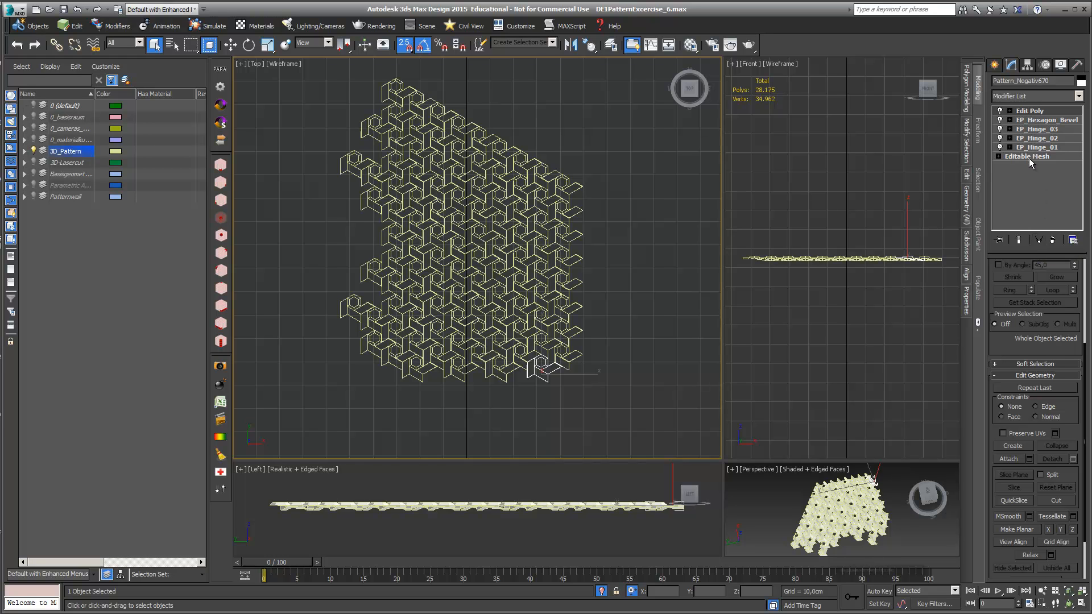
click(1041, 241)
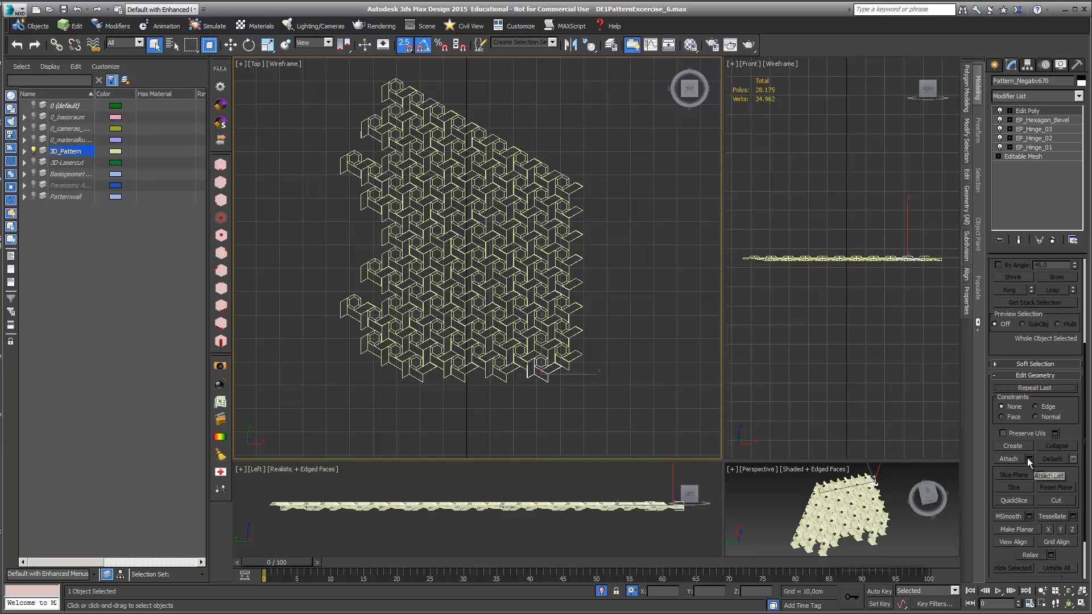
click(1008, 459)
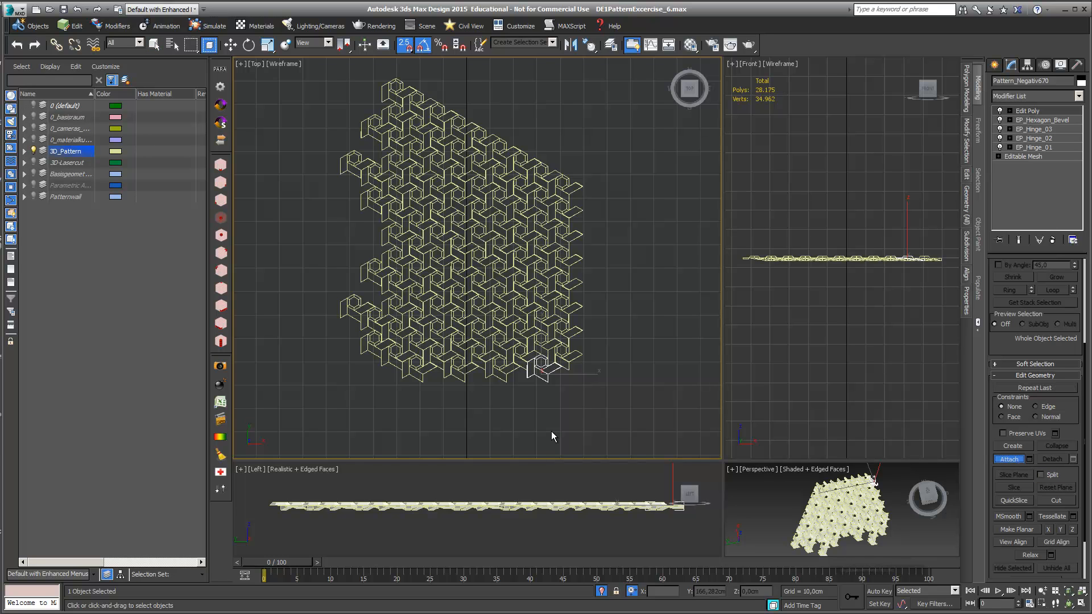
click(563, 359)
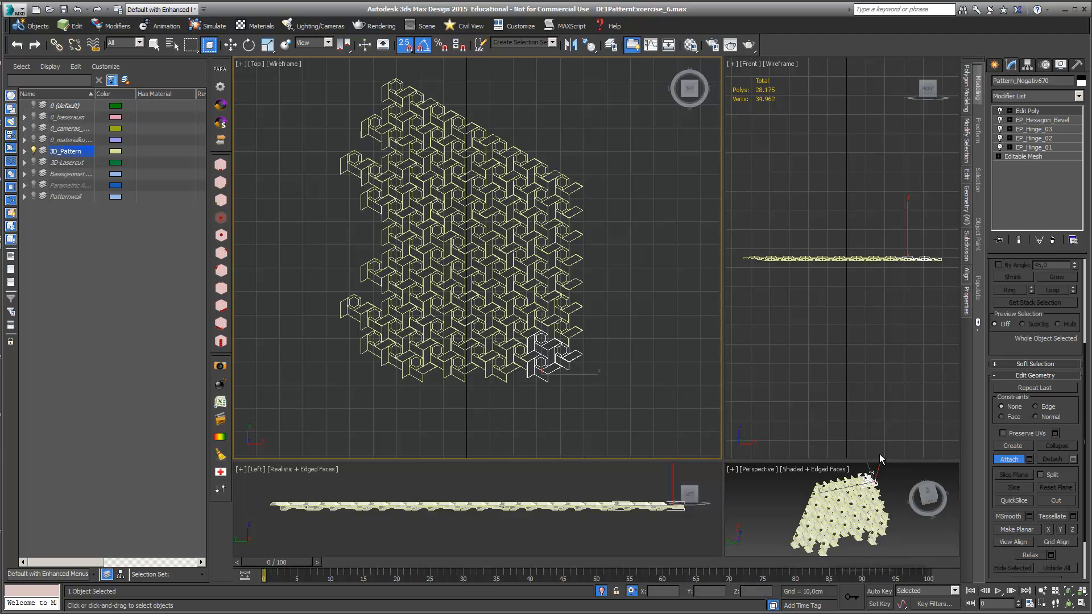
Attach all remaining pattern elements to the selected mesh using the Attach List
click(1031, 459)
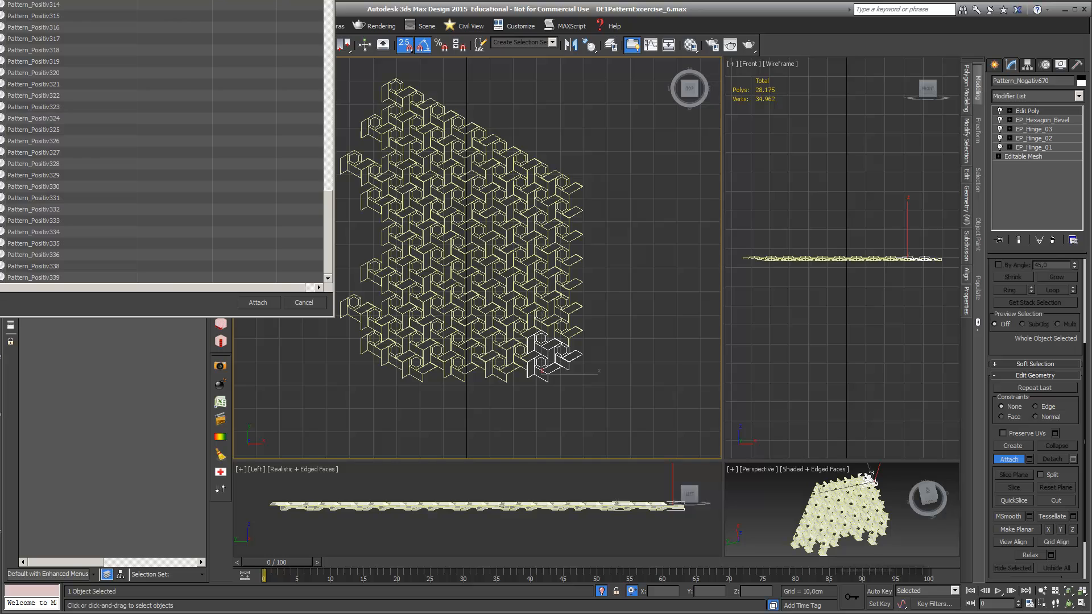
drag(288, 0, 824, 133)
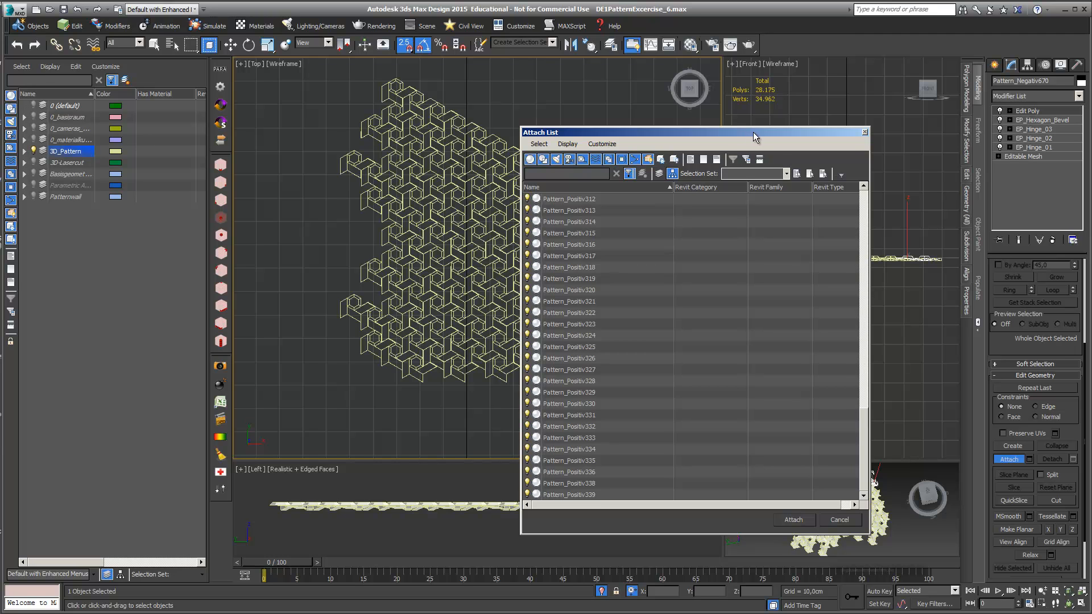
drag(755, 132, 754, 88)
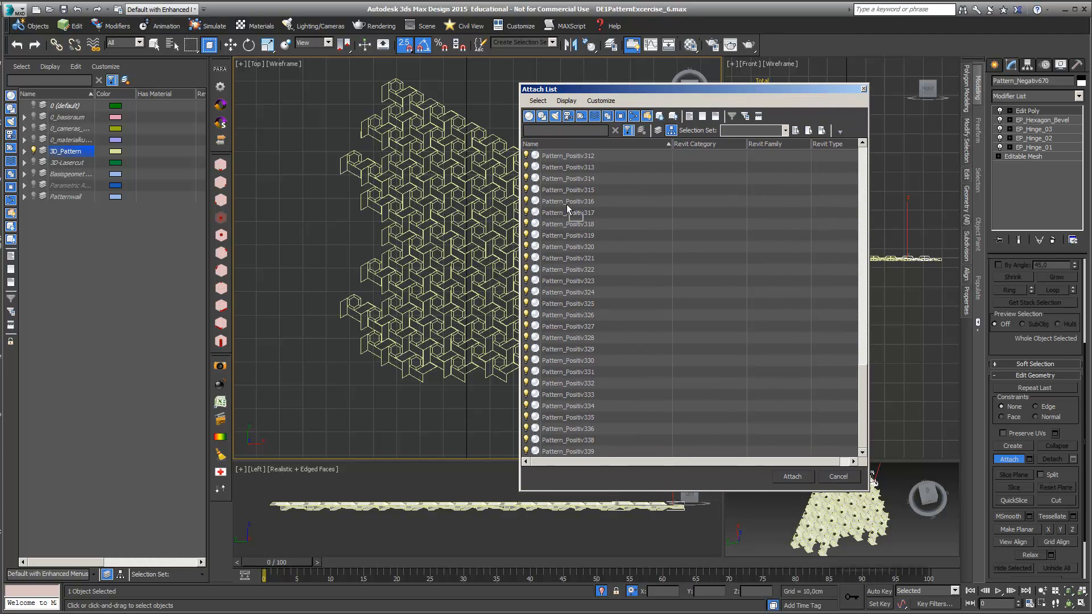
click(592, 190)
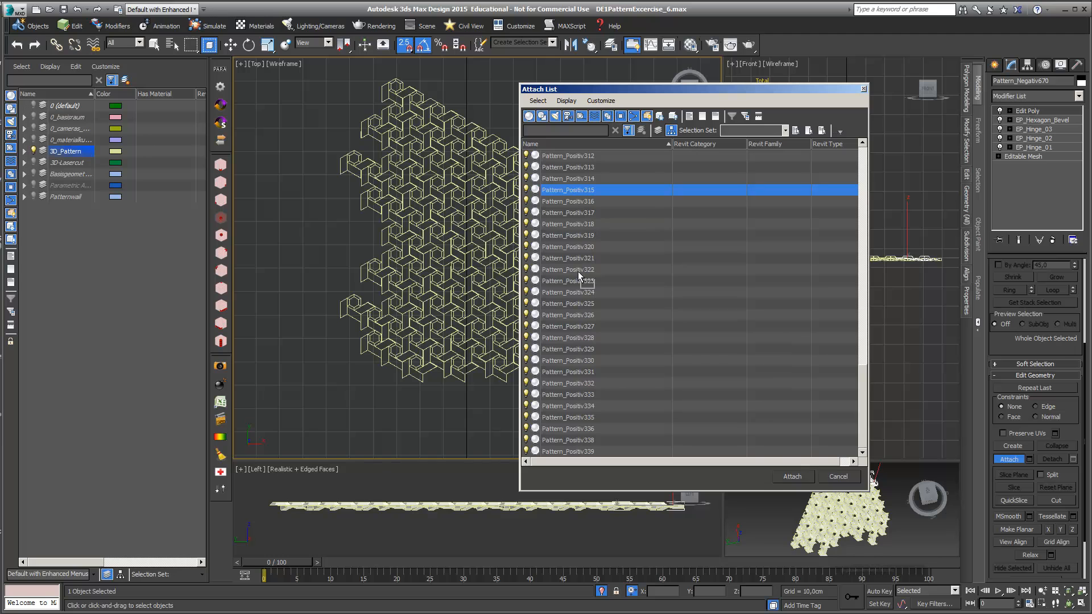
key(ctrl+a)
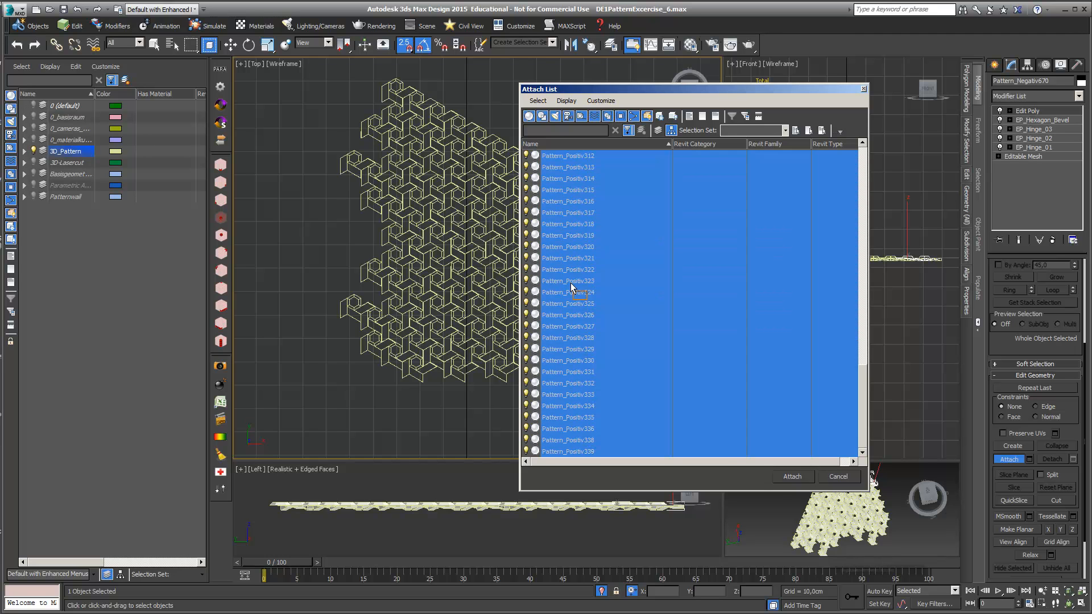
click(796, 476)
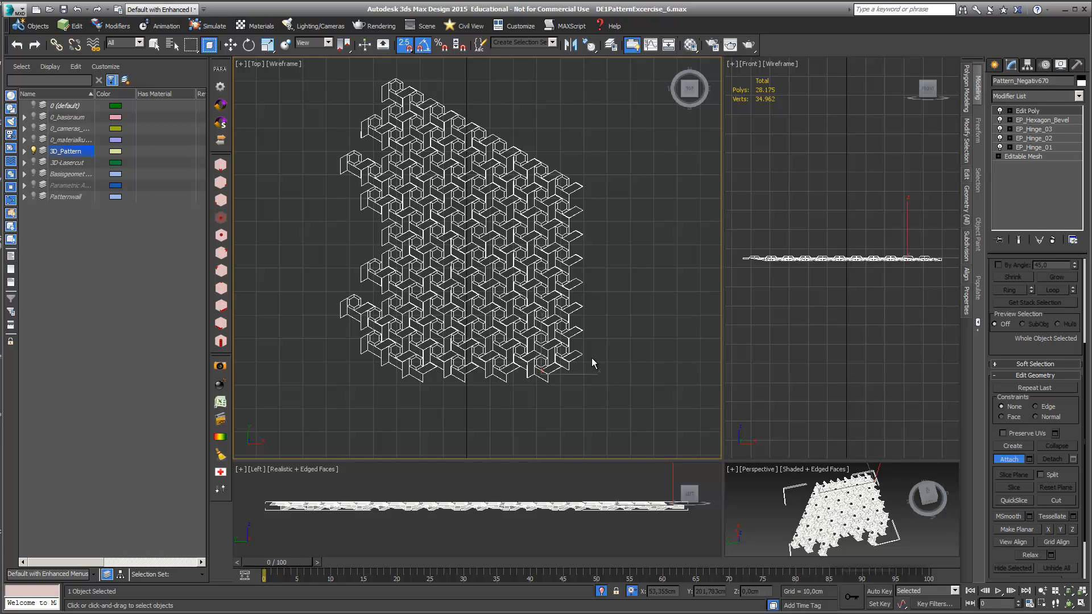
click(1014, 460)
Rename the combined mesh as Pattern_3D and deselect it
click(1032, 82)
drag(1053, 80, 1024, 81)
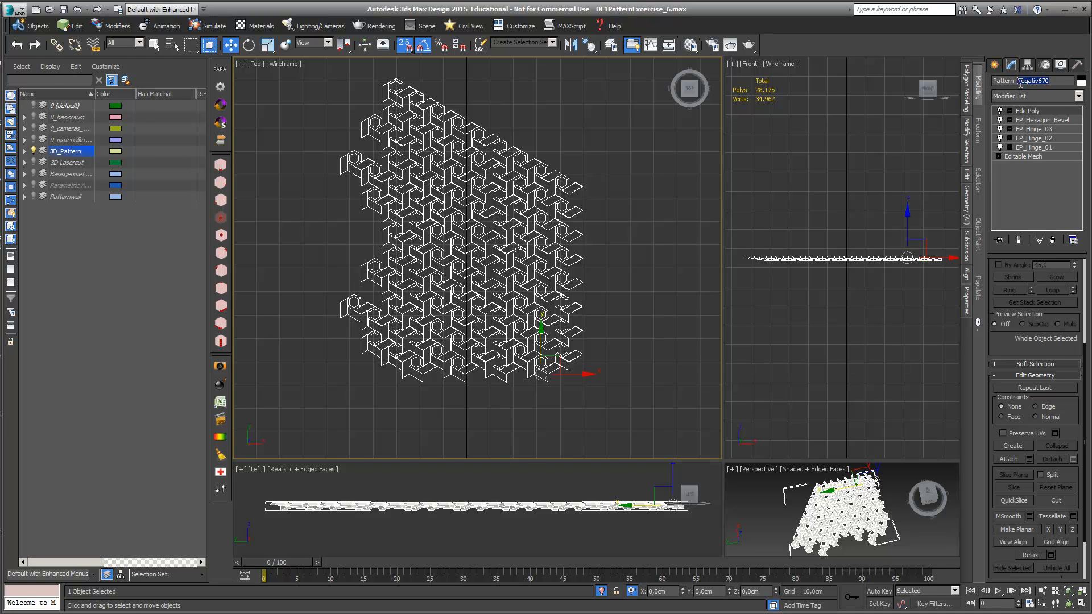
text(3)
click(675, 398)
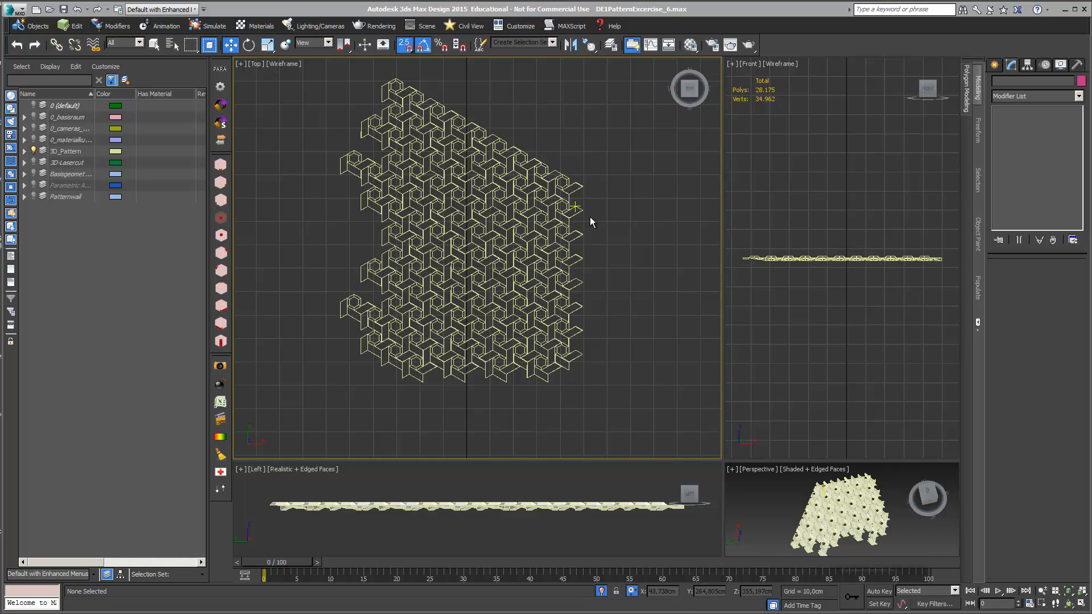
Hide the grid in the Top view and maximize that viewport around the wireframe pattern
middle_drag(599, 227, 619, 245)
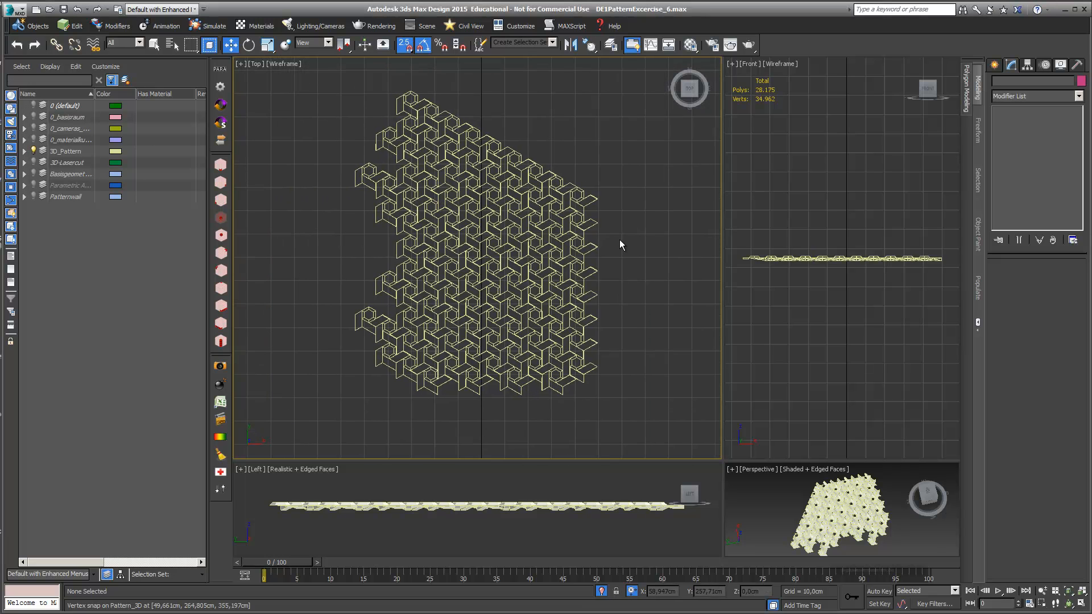
key(F3)
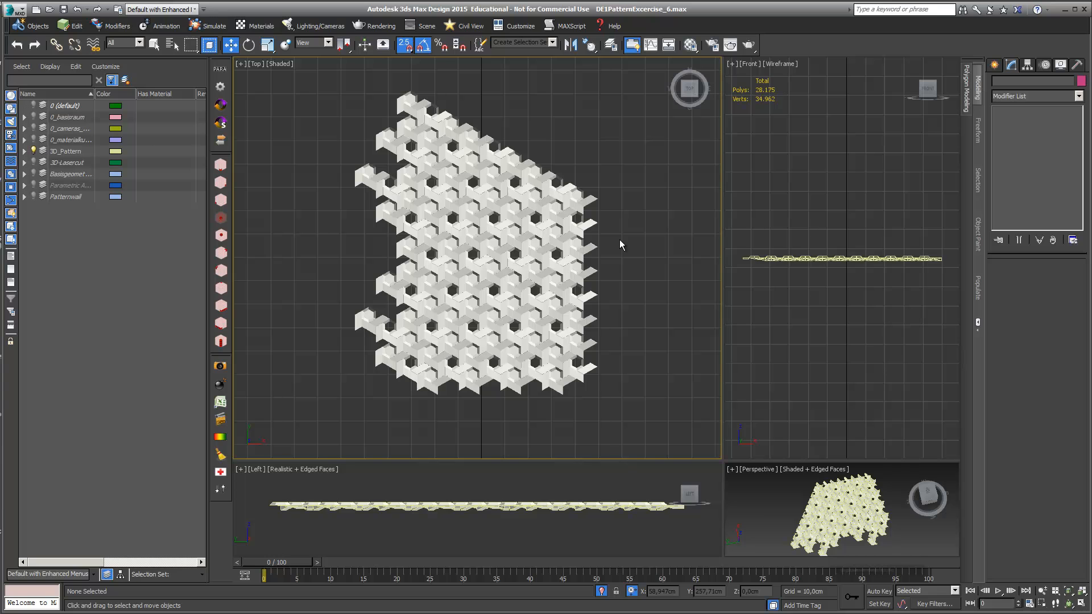
key(F3)
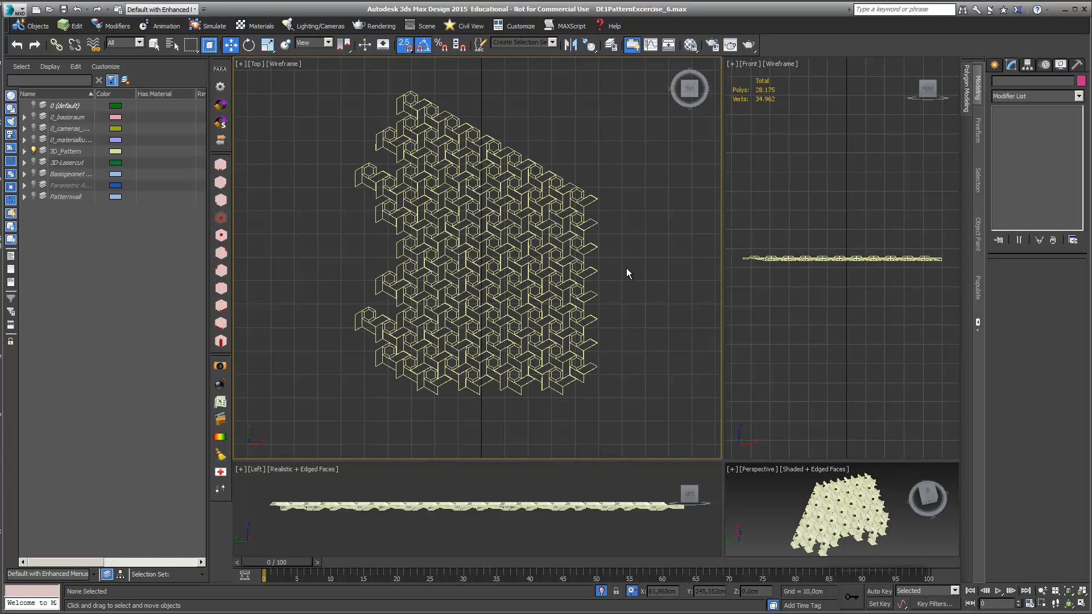
key(g)
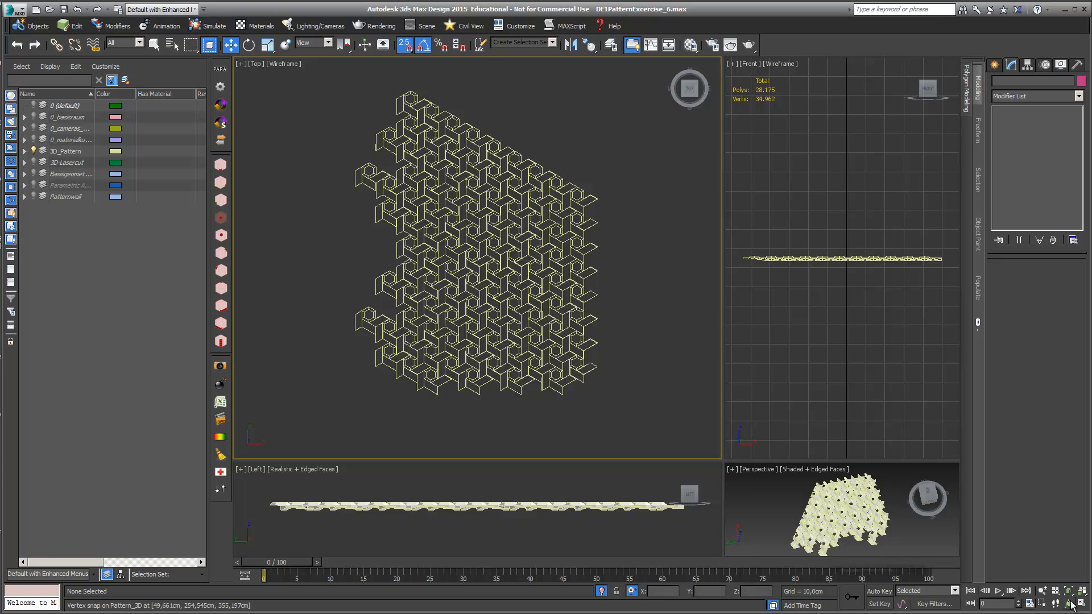
key(alt+w)
middle_drag(708, 182, 708, 193)
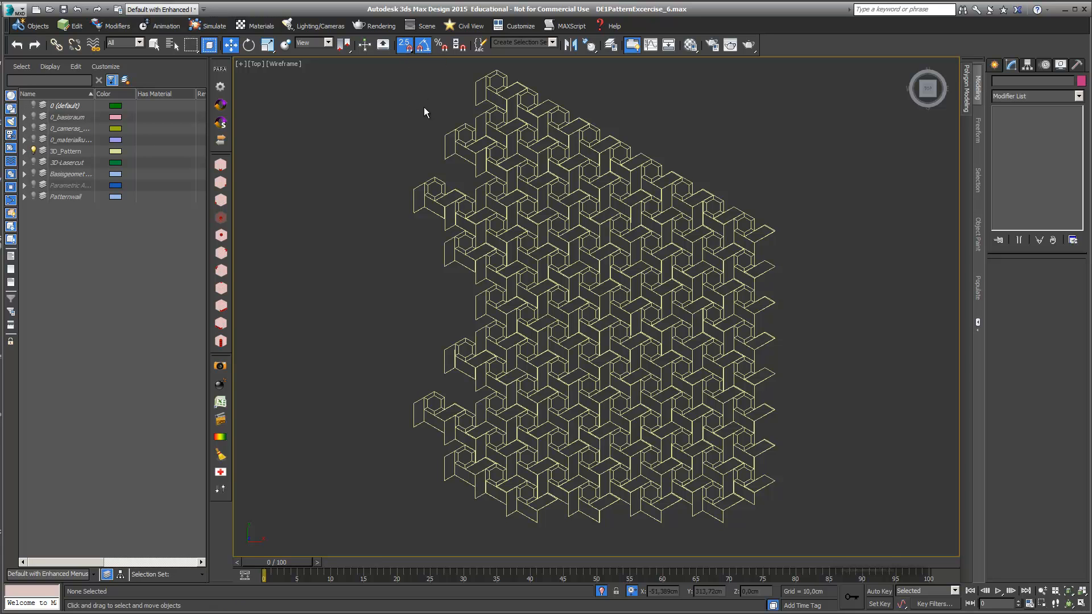
Check the active snap types in the Grid and Snap Settings
key(s)
right_click(407, 46)
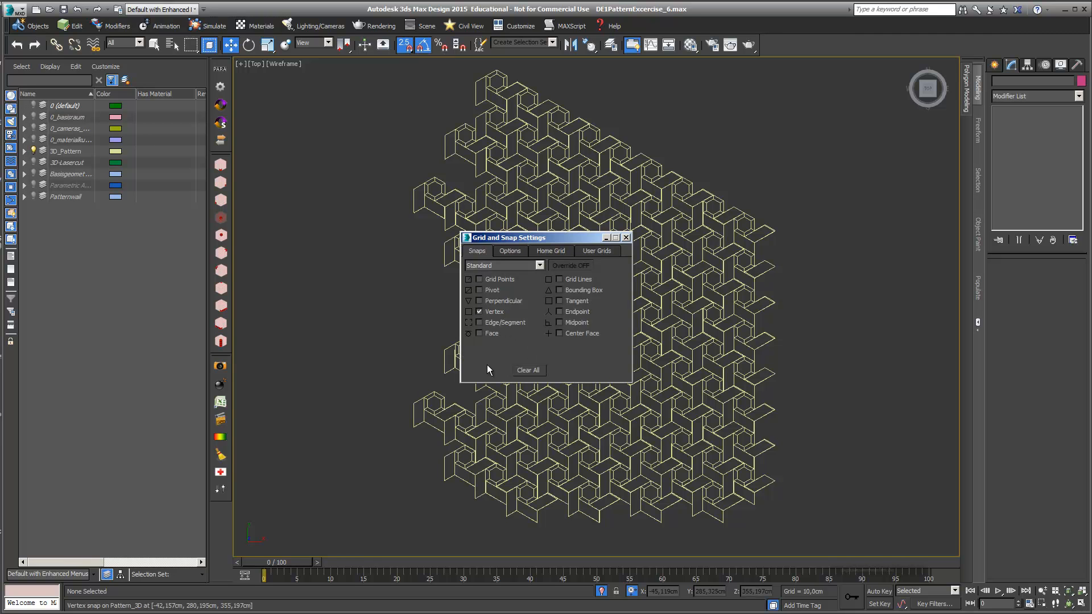
click(626, 238)
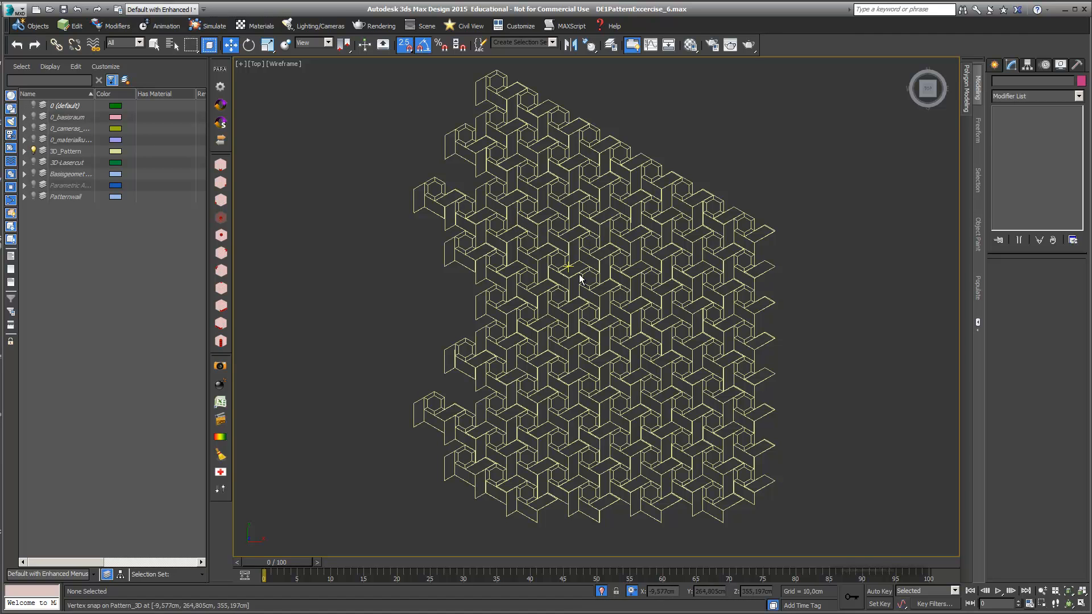
Draw a square Rectangle spline of about 53.228 × 53.228 cm over the middle of the pattern in the Top view
click(994, 66)
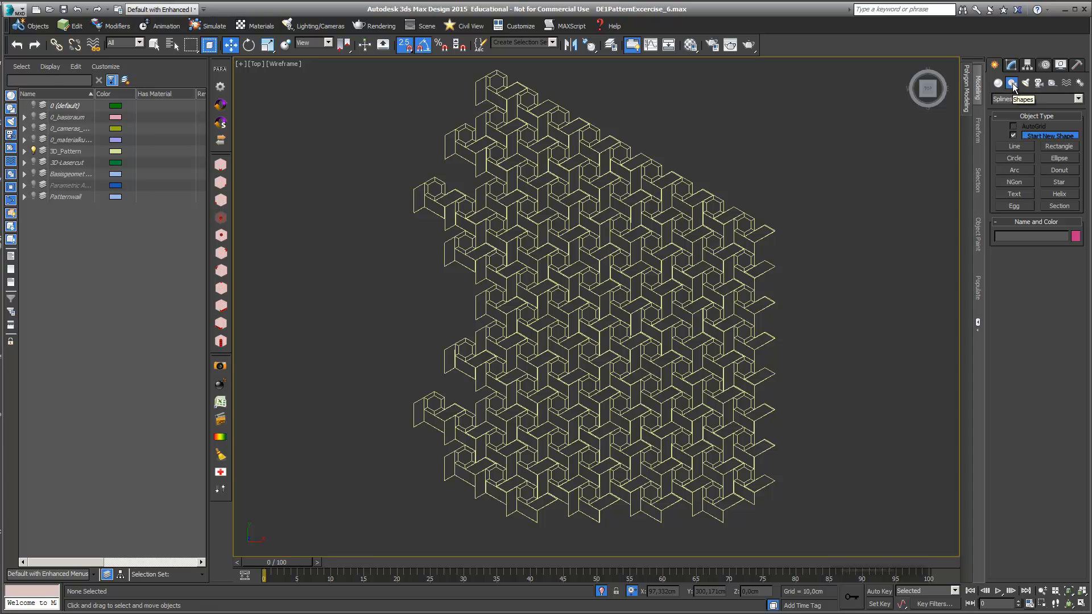
click(1059, 146)
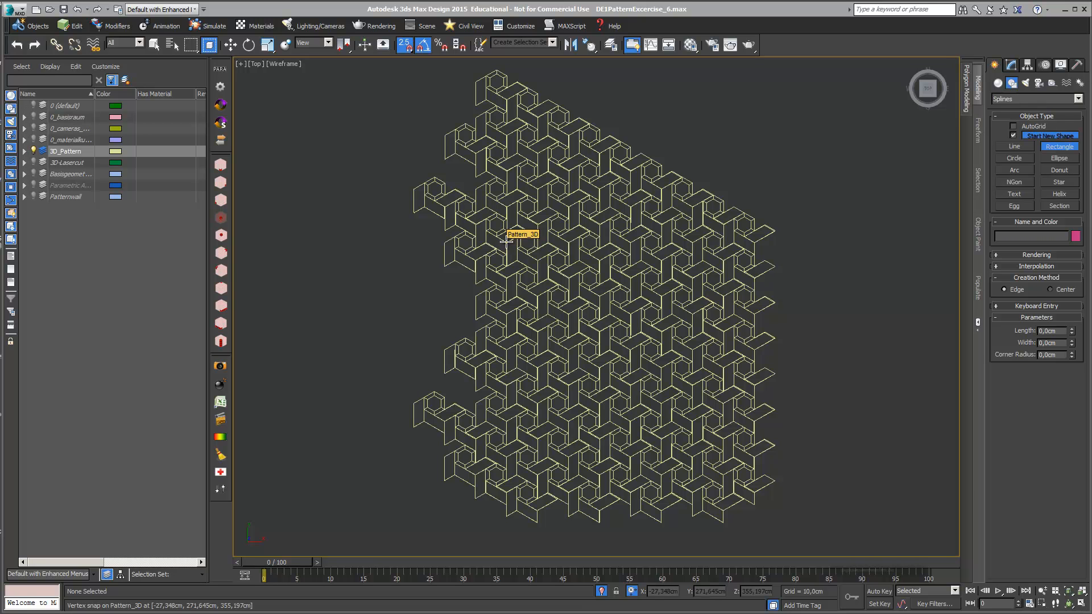
drag(506, 243, 600, 335)
drag(598, 398, 644, 399)
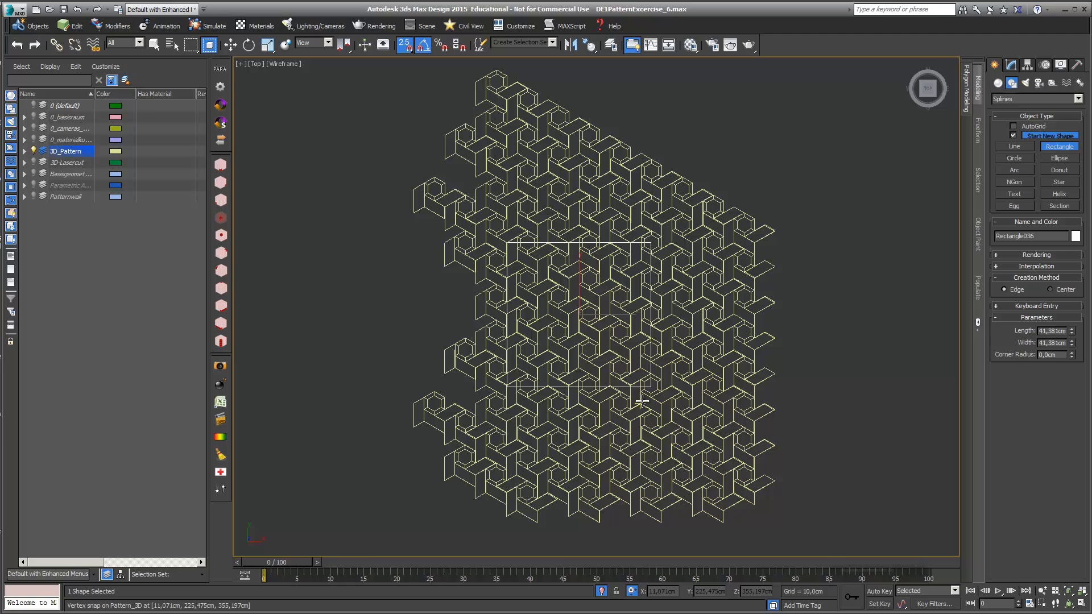
key(ctrl+z)
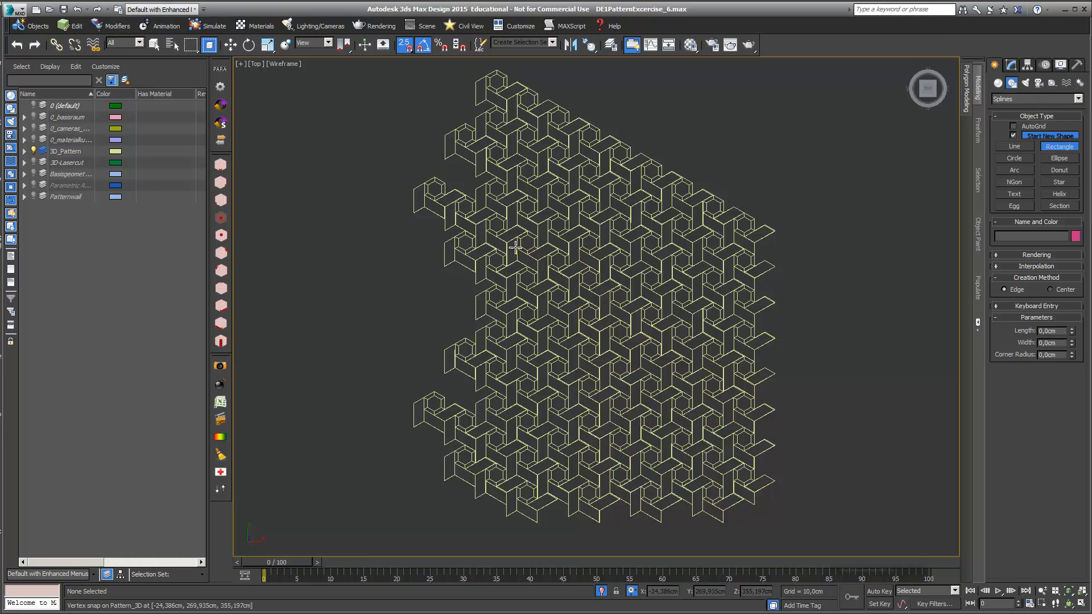
drag(514, 247, 702, 433)
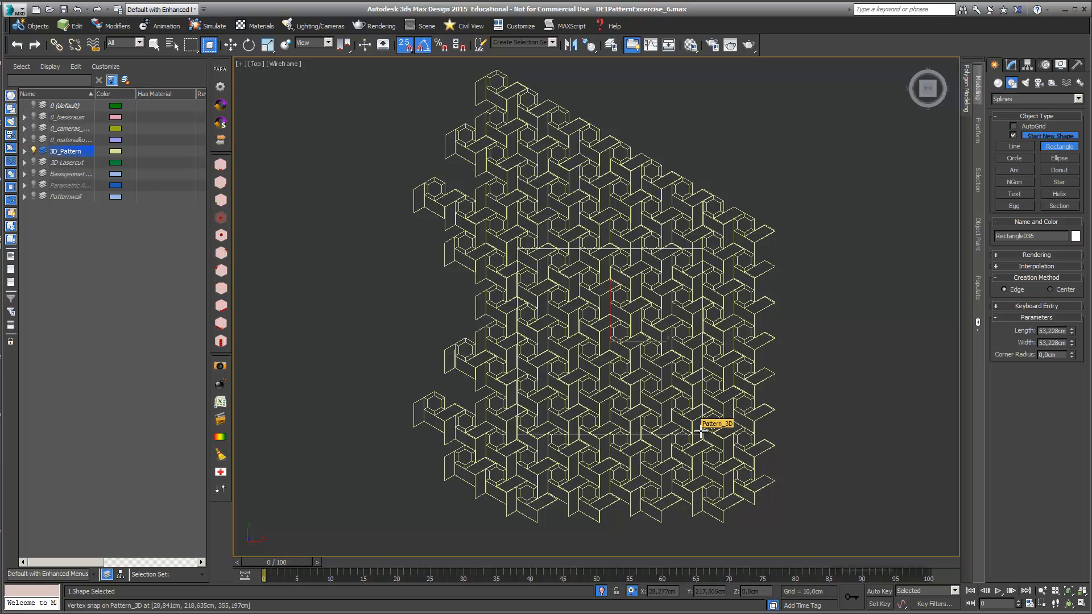
Restore the four-viewport layout with evenly sized views and frame both the square and the pattern in the Front view
click(1081, 605)
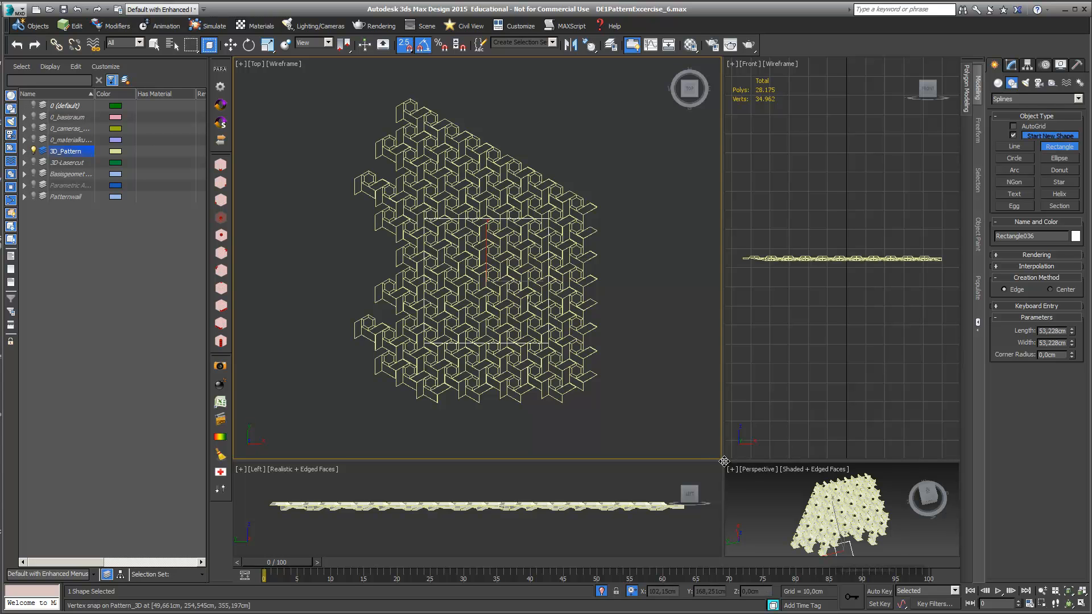
drag(723, 462, 529, 272)
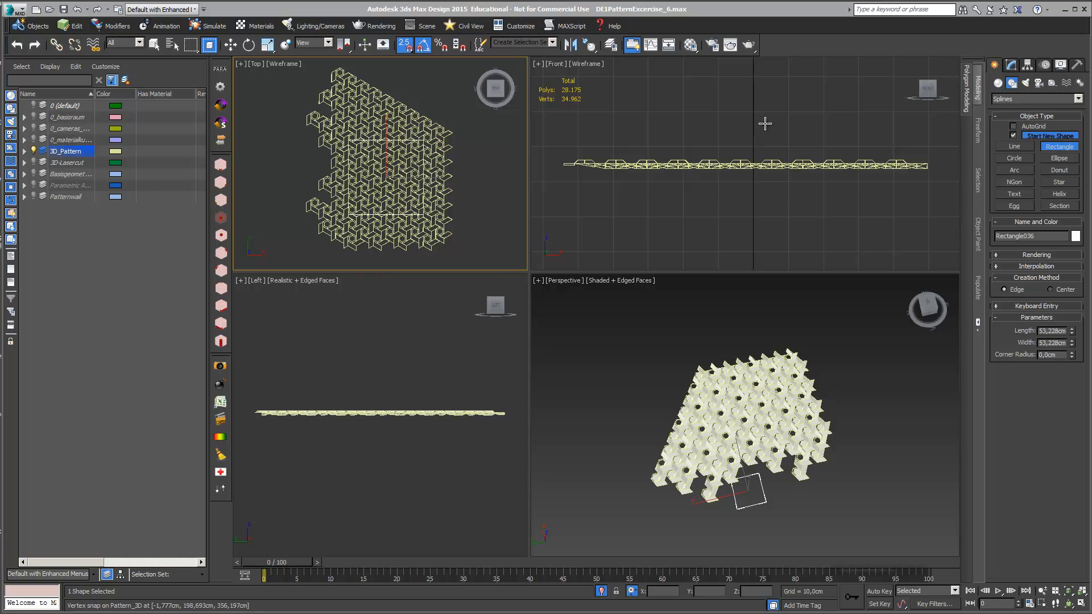
scroll(766, 133, down, 10)
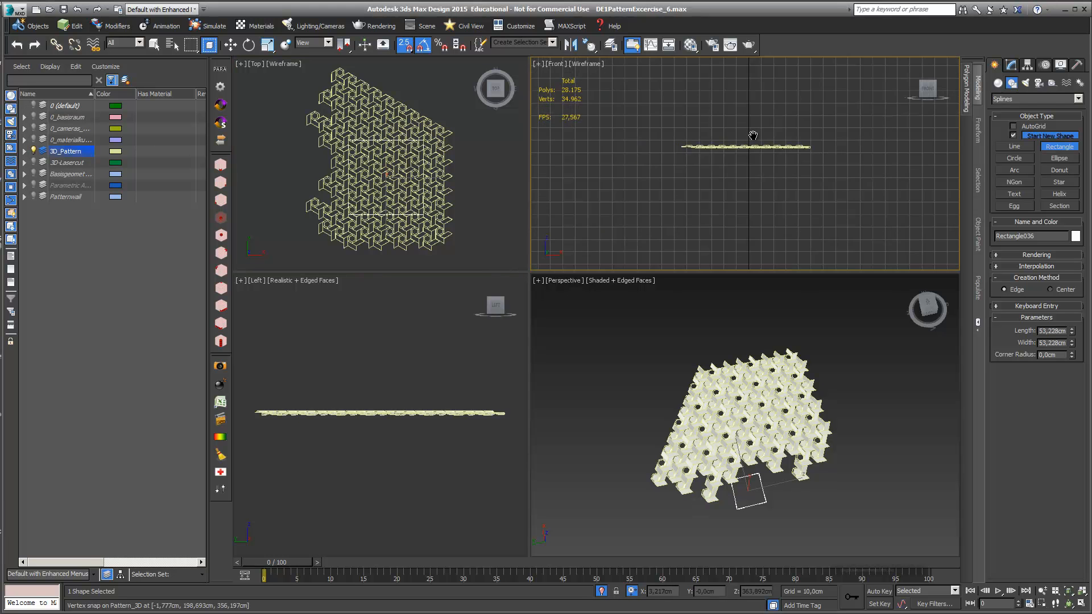
middle_drag(734, 136, 752, 99)
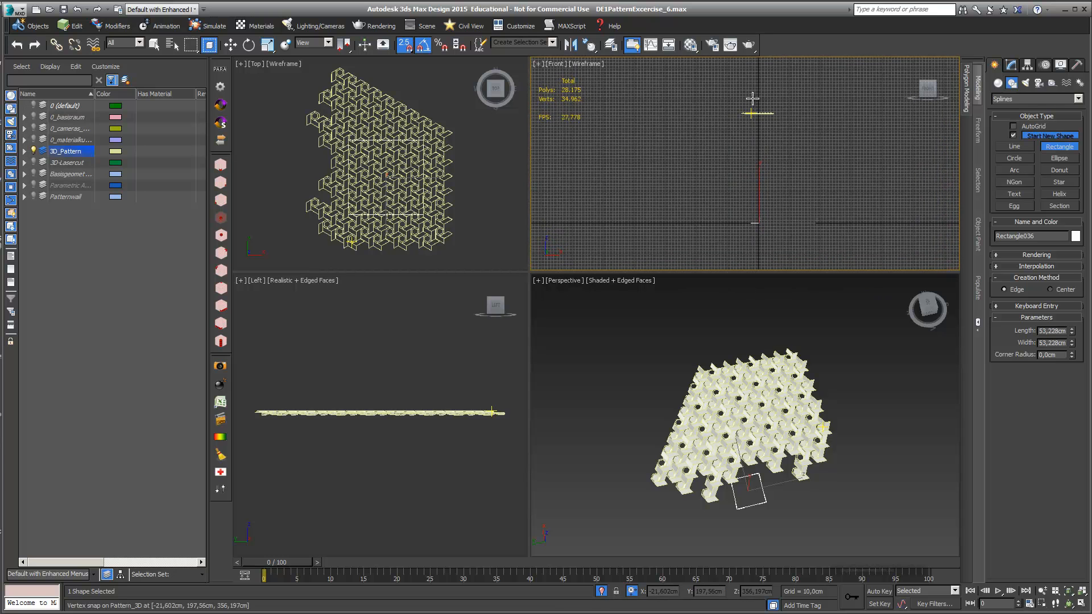
Apply an Extrude modifier to the square with an amount of about 58.5 cm
click(1011, 64)
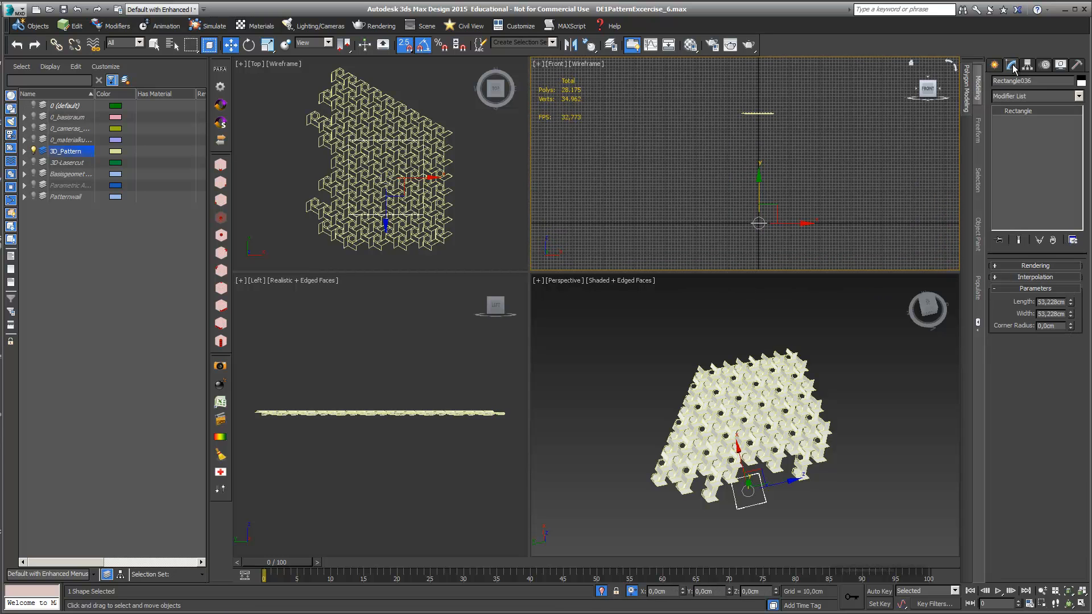
click(1078, 96)
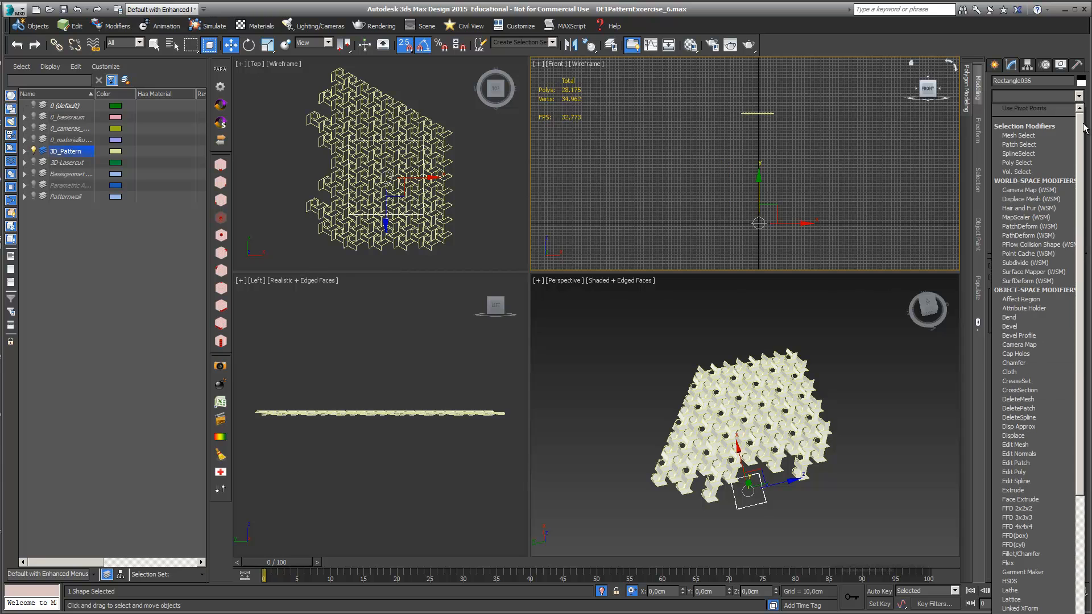
scroll(1076, 142, down, 2)
click(1022, 435)
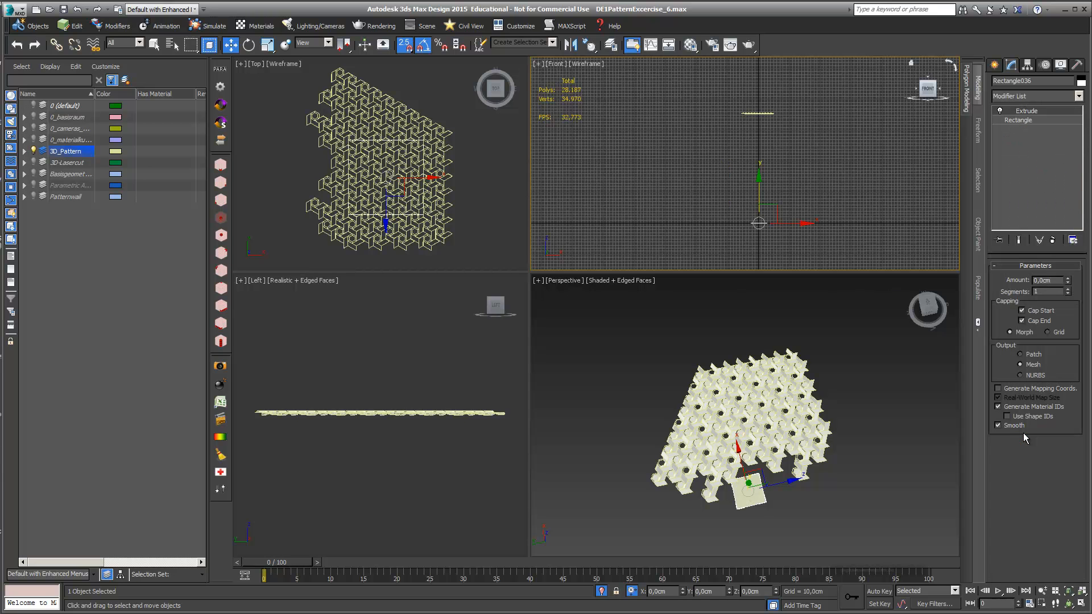
click(1068, 278)
drag(1067, 281, 1059, 211)
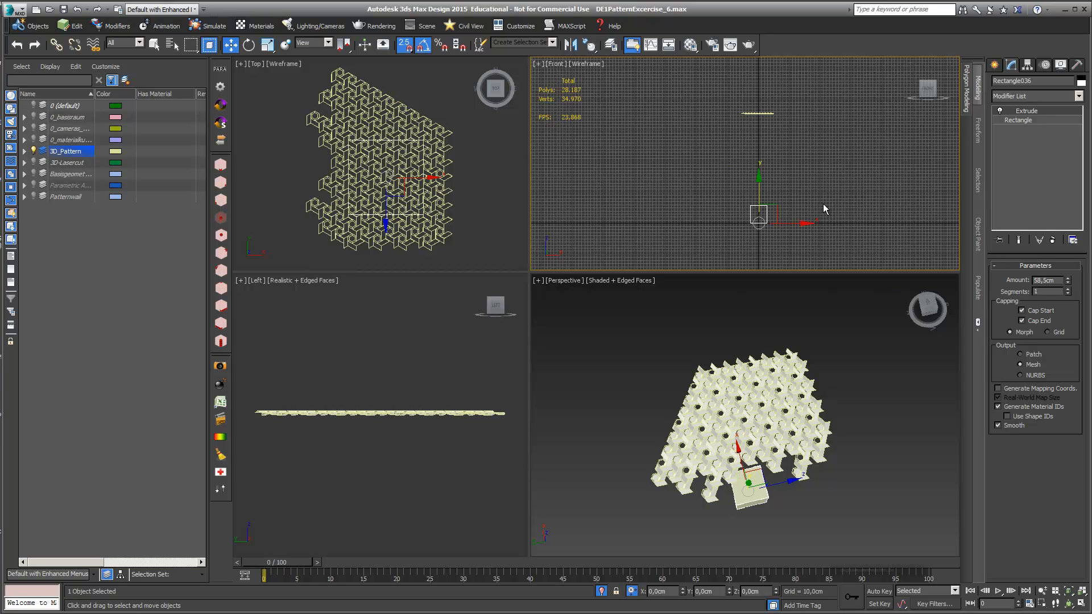
Lower Pattern_3D vertically in the Front view with snapping off until it passes through the middle of the extruded box
click(762, 113)
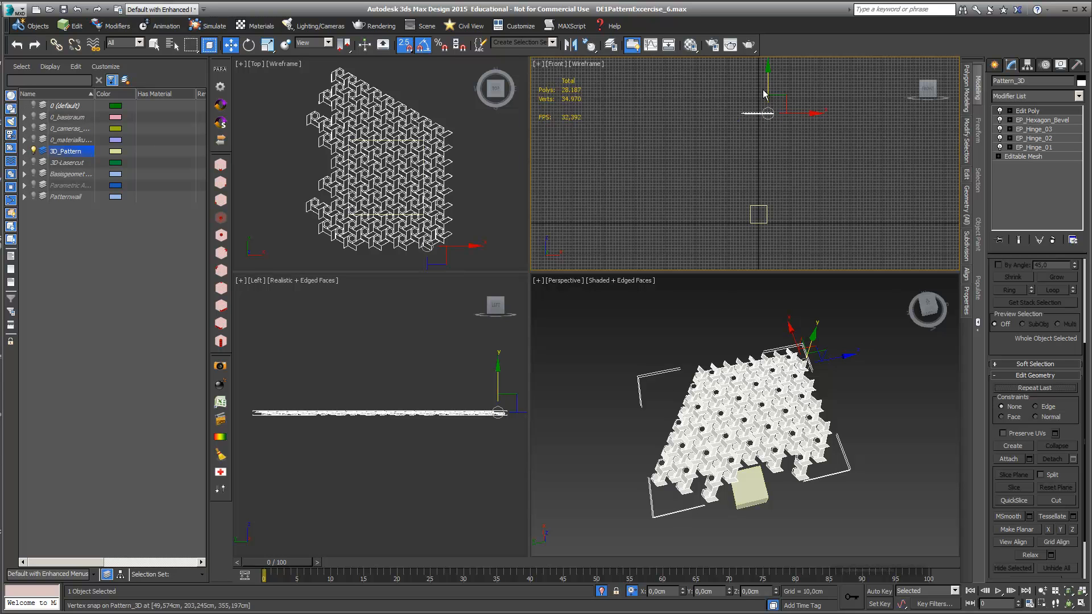
drag(770, 81, 753, 209)
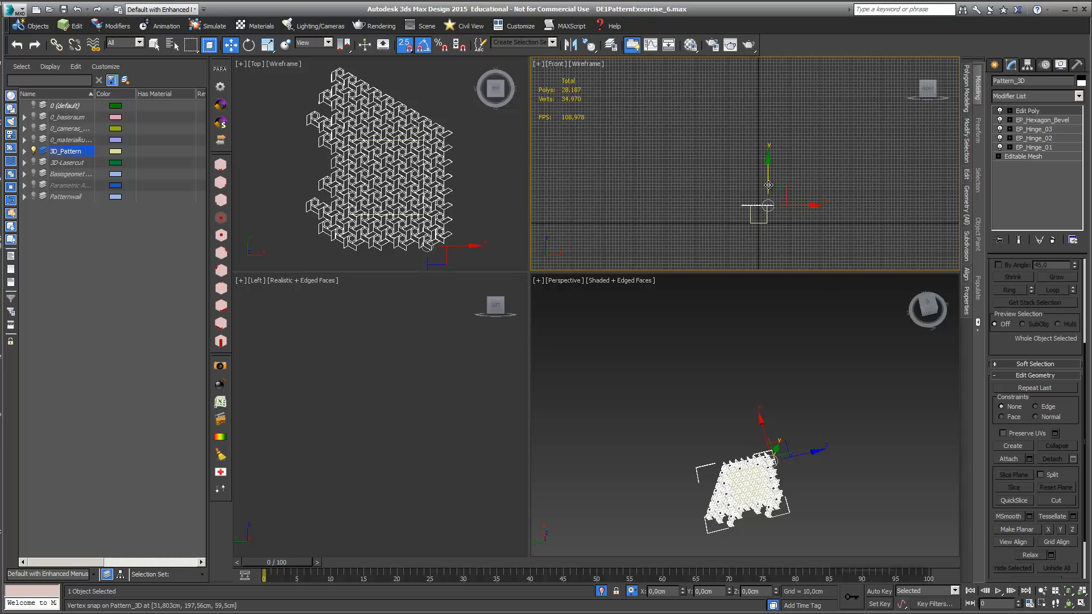
key(s)
drag(769, 186, 768, 188)
Examine how the box intersects the pattern in the Front and Perspective views
scroll(777, 199, up, 2)
middle_drag(777, 197, 763, 146)
scroll(764, 144, up, 1)
scroll(838, 467, up, 2)
middle_drag(838, 468, 982, 397)
scroll(890, 384, up, 2)
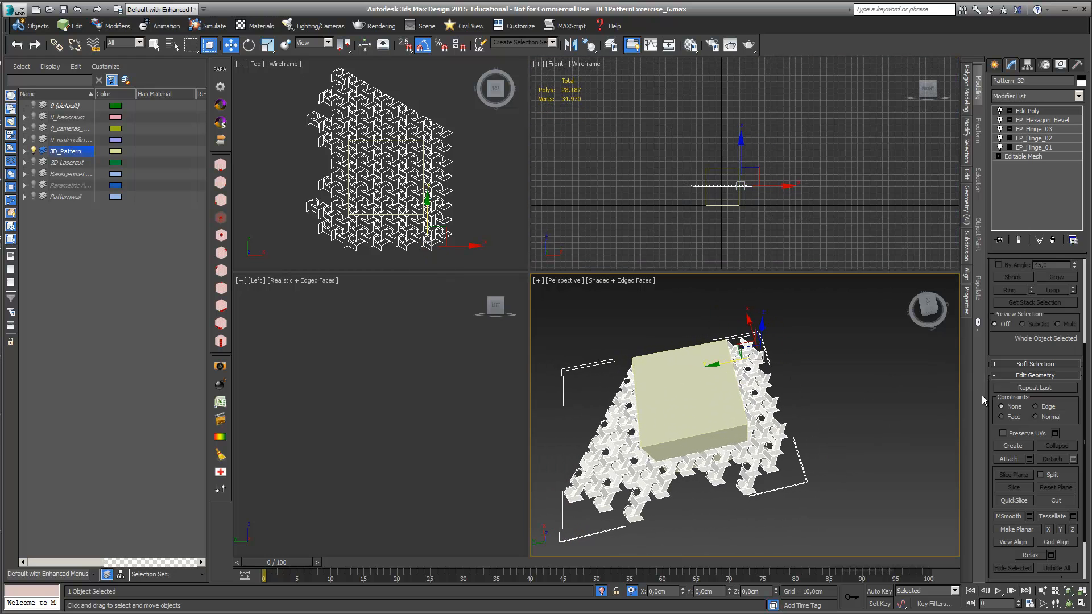
click(1071, 608)
drag(719, 421, 760, 391)
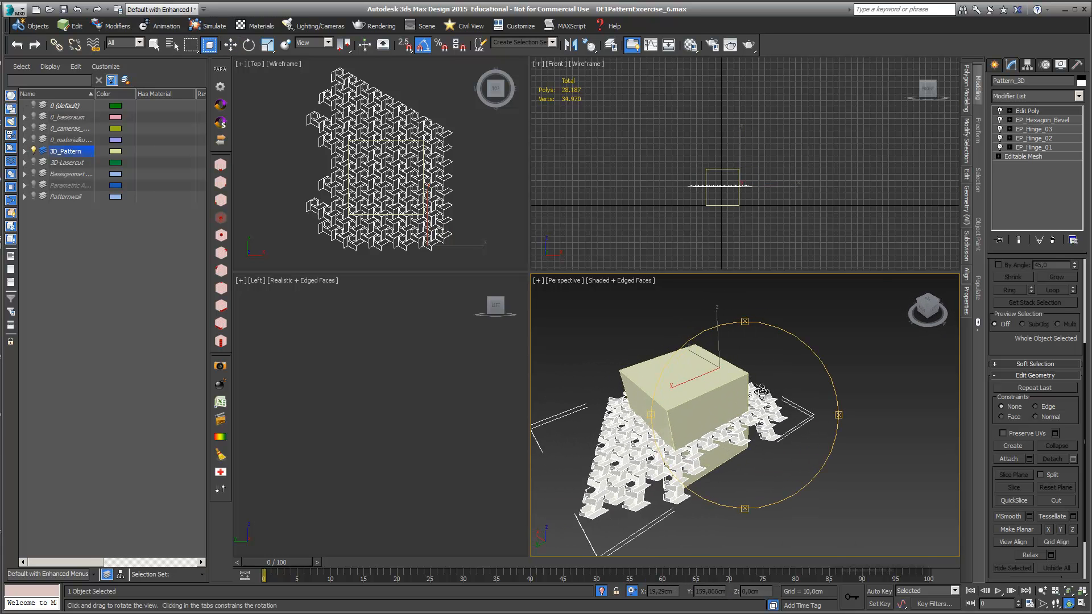
click(230, 45)
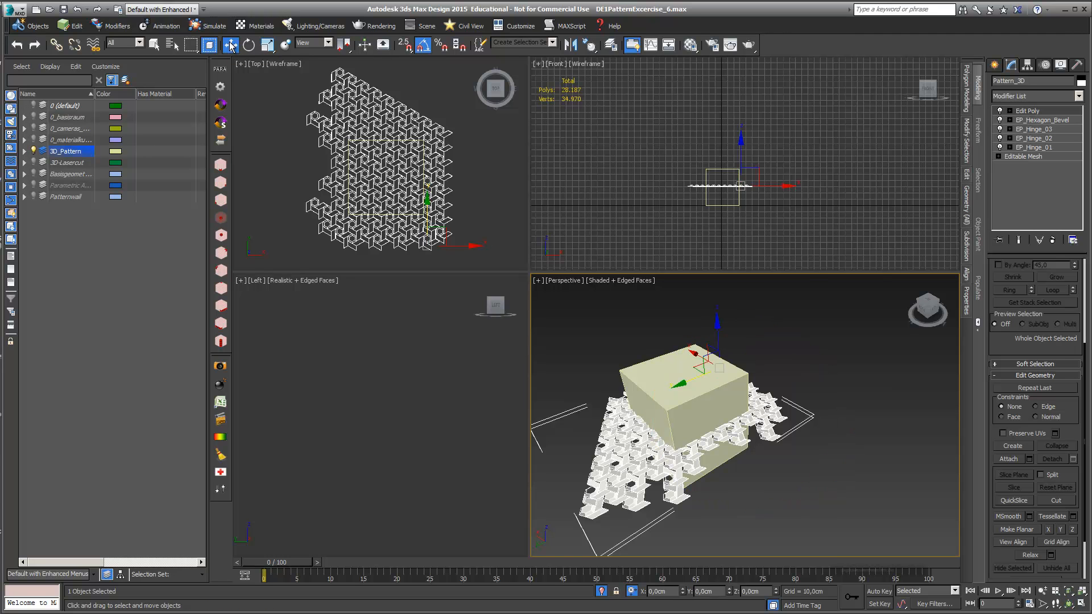
Create a Boolean Intersection from Pattern_3D, picking the extruded box as operand B
click(994, 65)
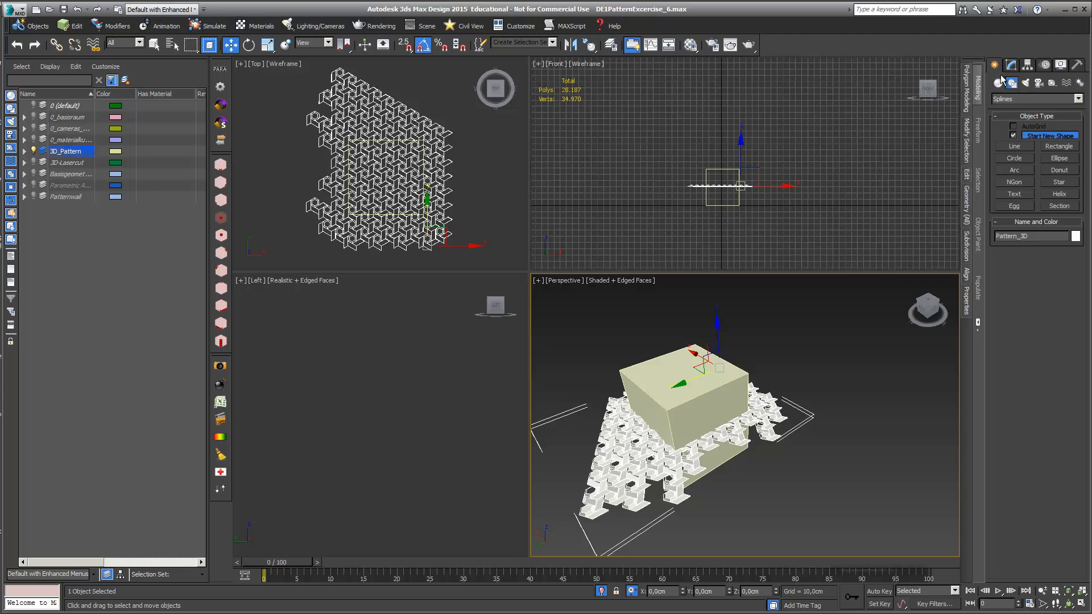
click(998, 84)
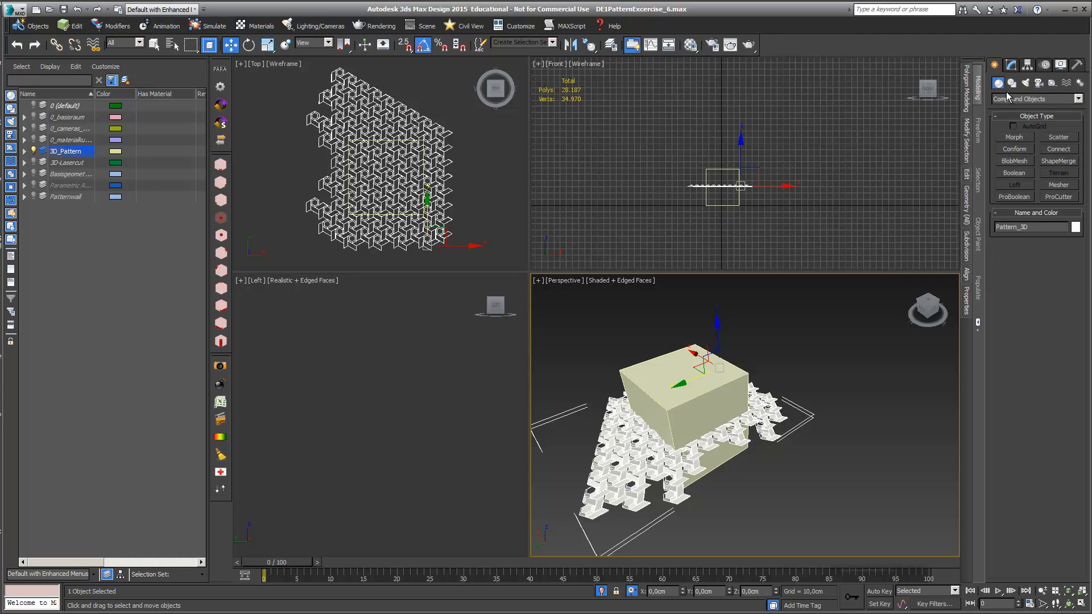
click(1005, 102)
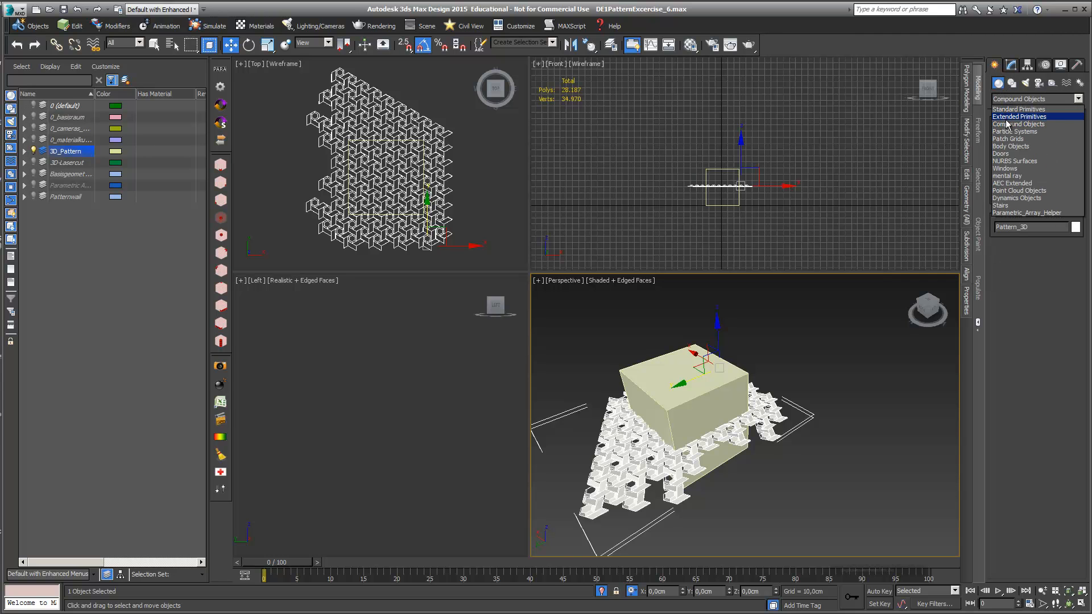
click(1006, 125)
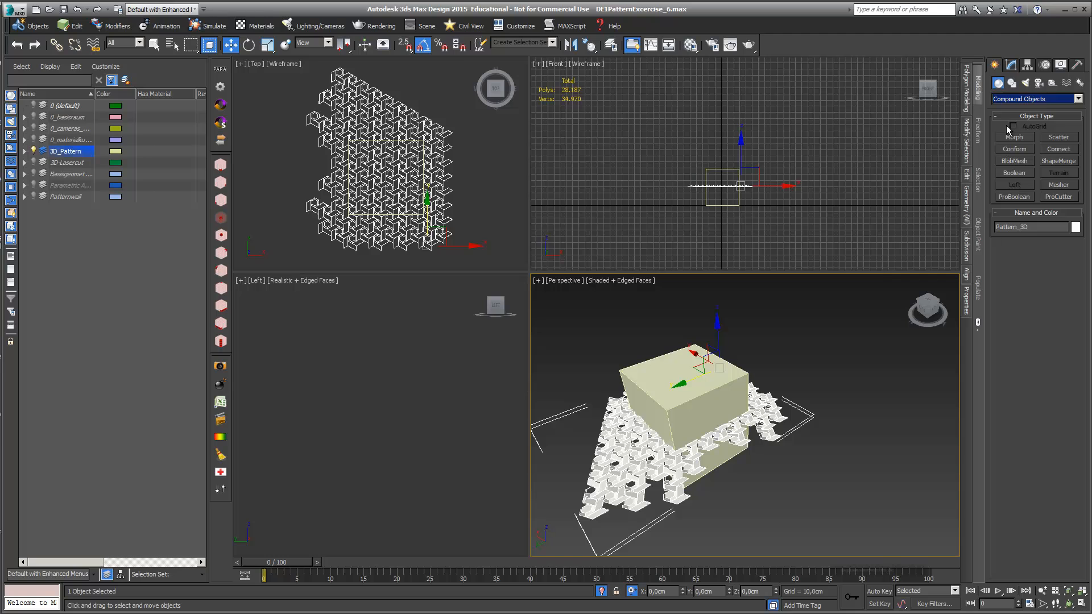
click(1014, 172)
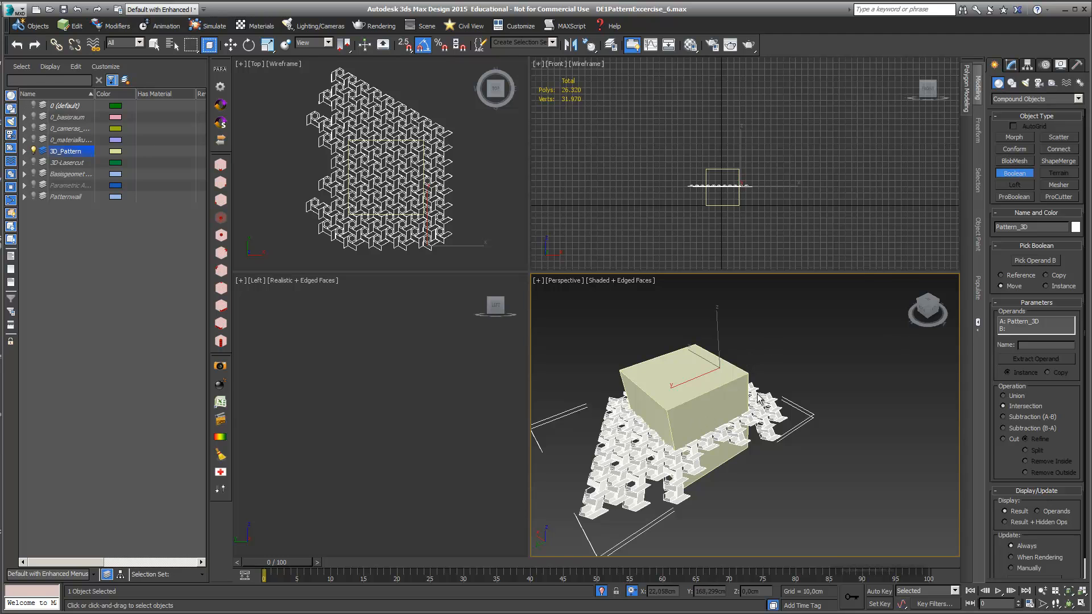
click(1051, 262)
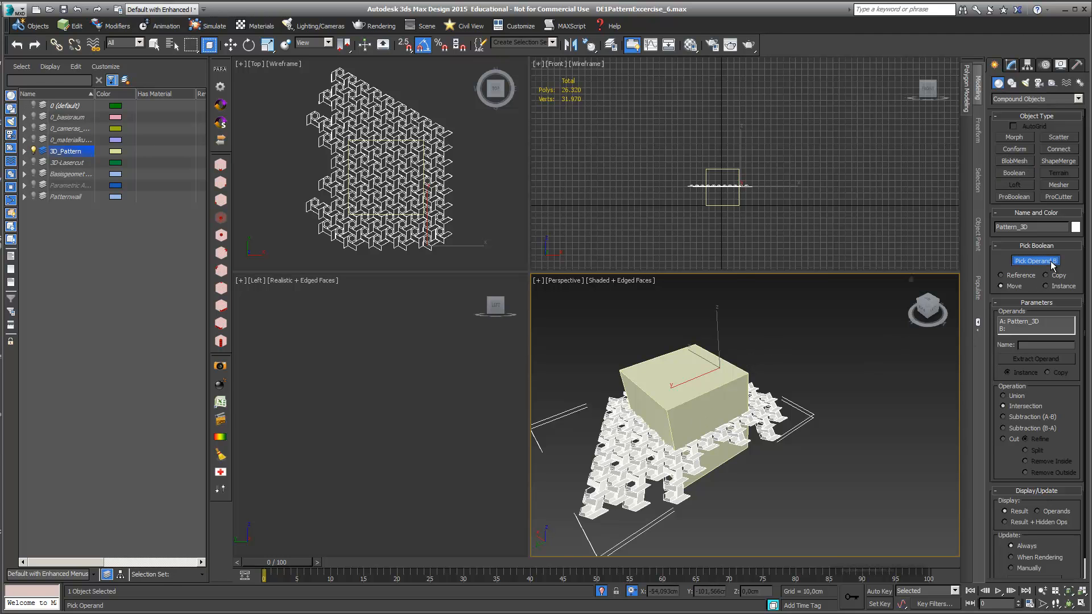
click(721, 399)
middle_drag(706, 399, 776, 350)
scroll(755, 394, up, 5)
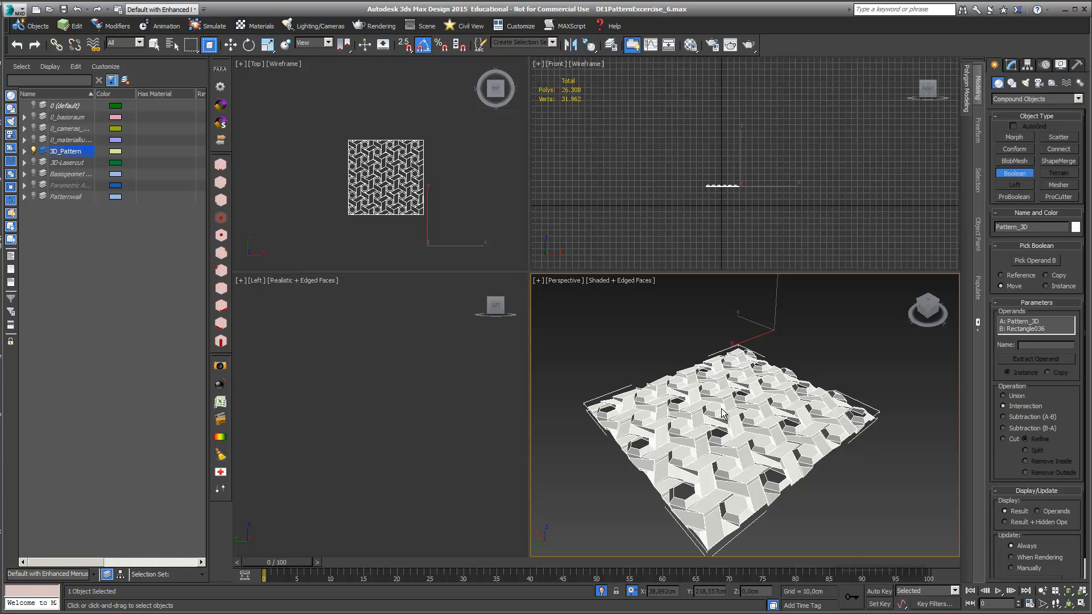
Enlarge the Top viewport, leave the Boolean command, and frame the trimmed square pattern
drag(529, 272, 750, 457)
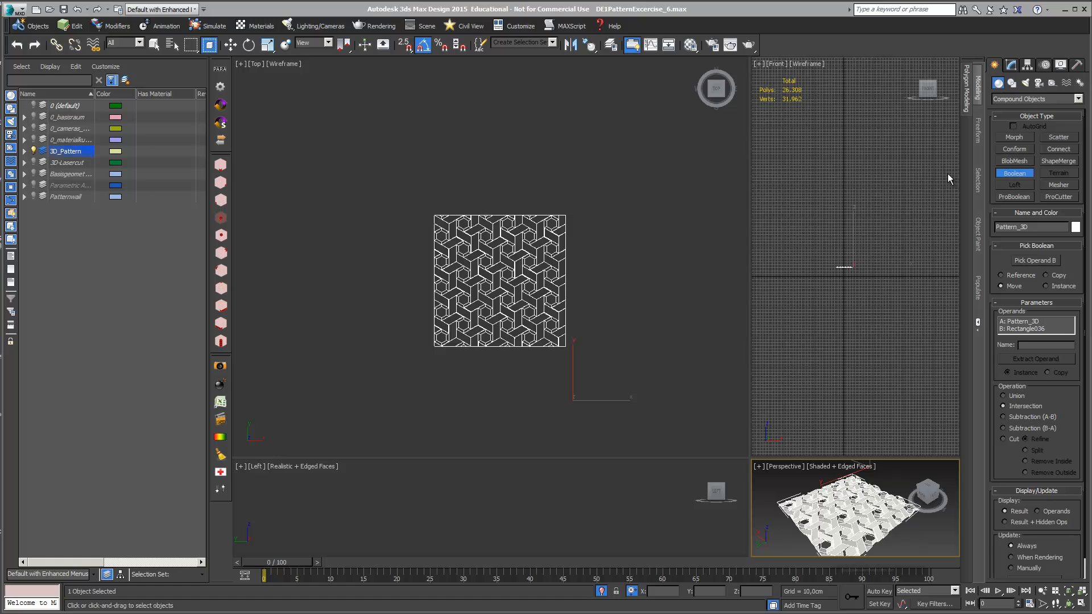
click(1017, 176)
click(667, 186)
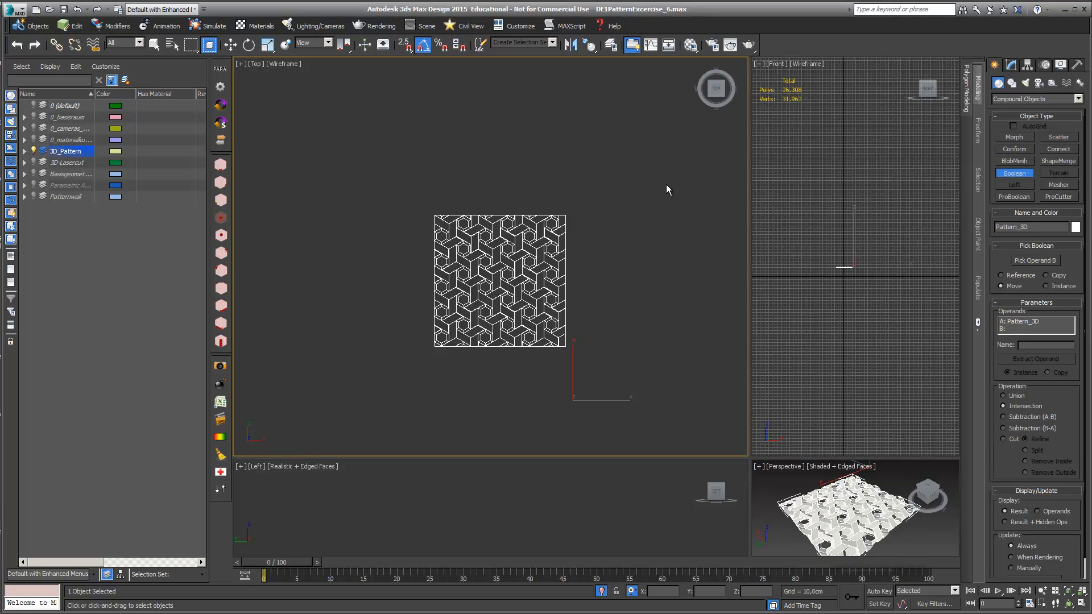
key(w)
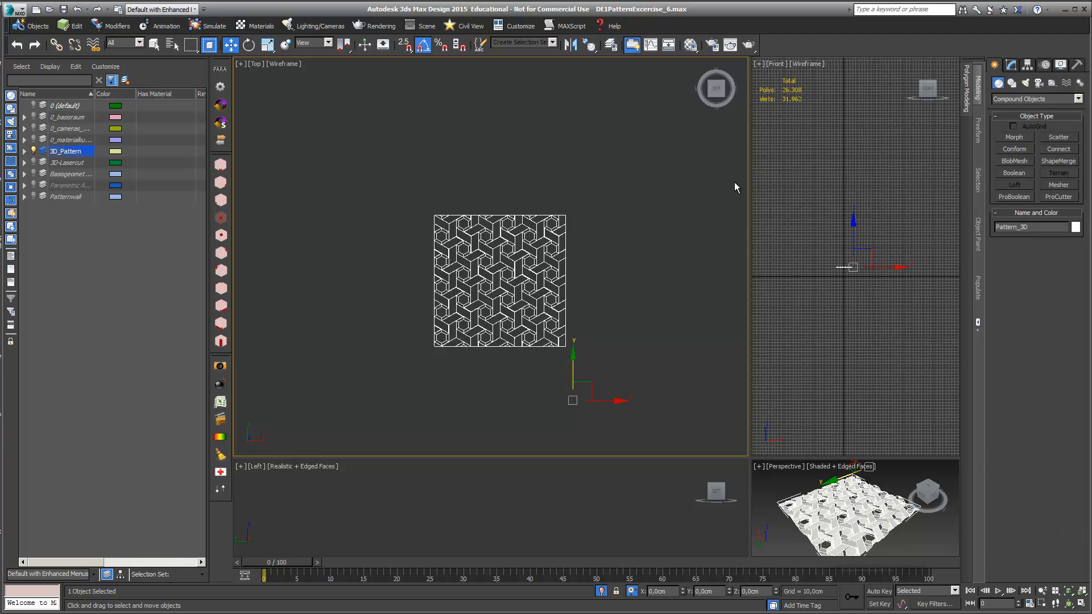
click(1016, 68)
click(996, 66)
middle_drag(610, 199, 660, 145)
scroll(624, 170, up, 2)
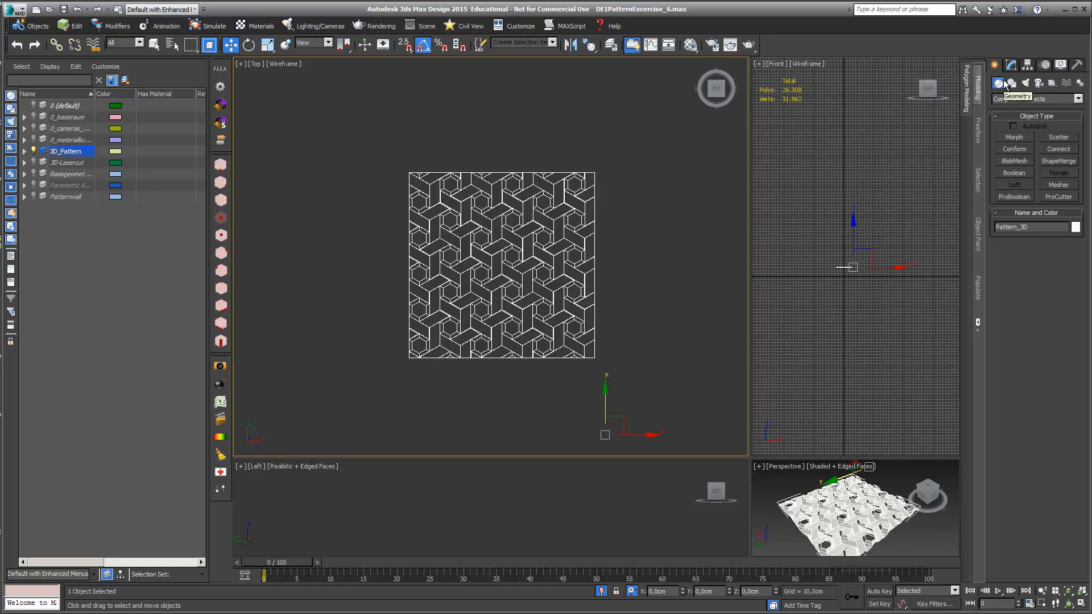
Measure the trimmed pattern's upper edge from corner to corner with a vertex-snapped Tape helper
click(1052, 84)
click(1023, 185)
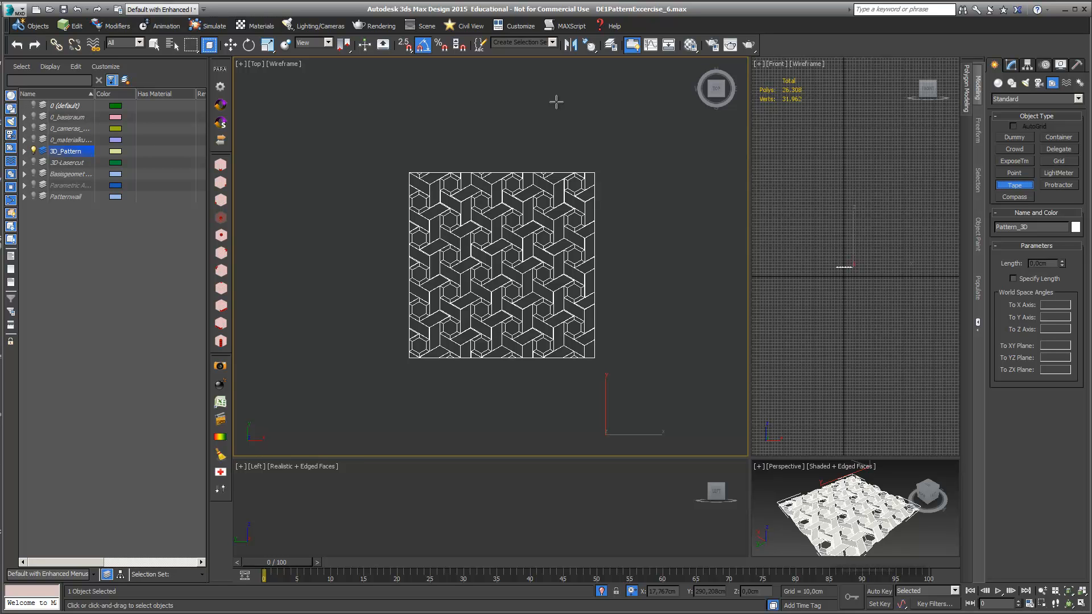
key(s)
click(403, 167)
drag(403, 166, 594, 170)
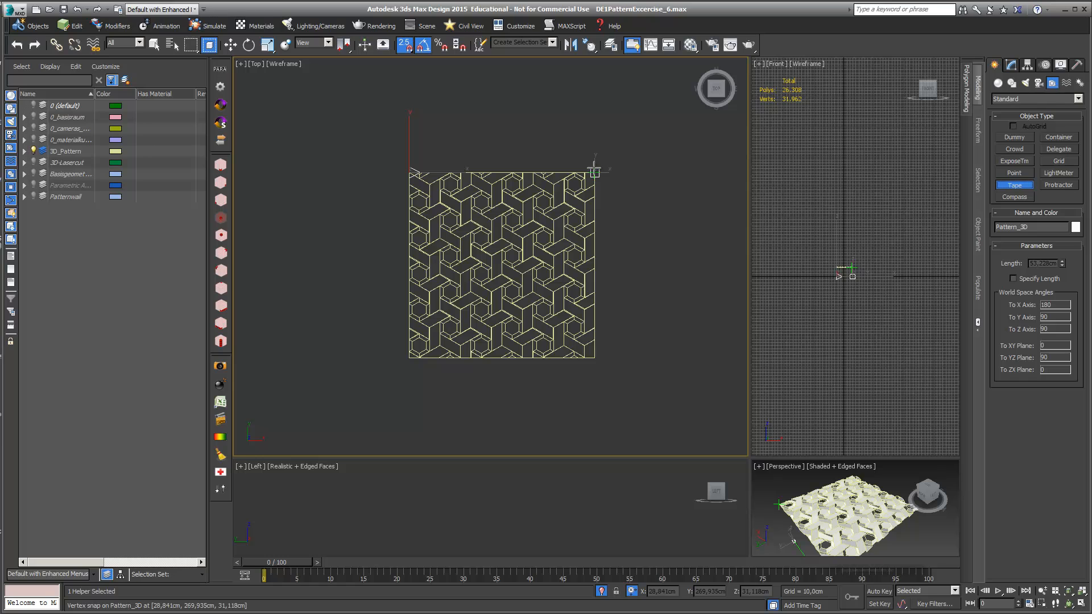
drag(594, 169, 594, 171)
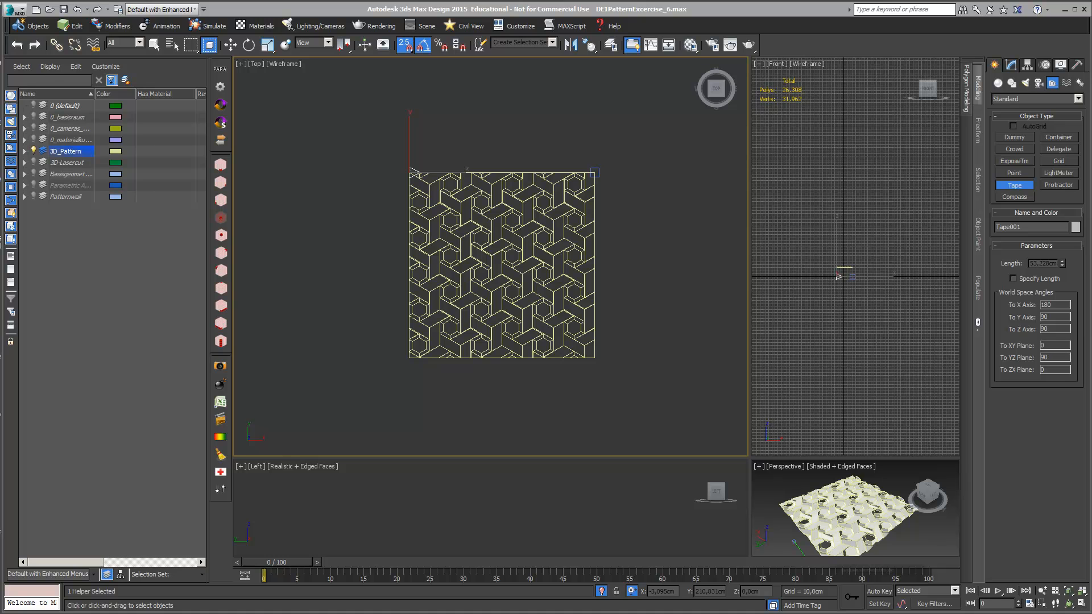
Divide 30 by the measured edge length 53,228 in the Windows calculator
drag(519, 303, 353, 194)
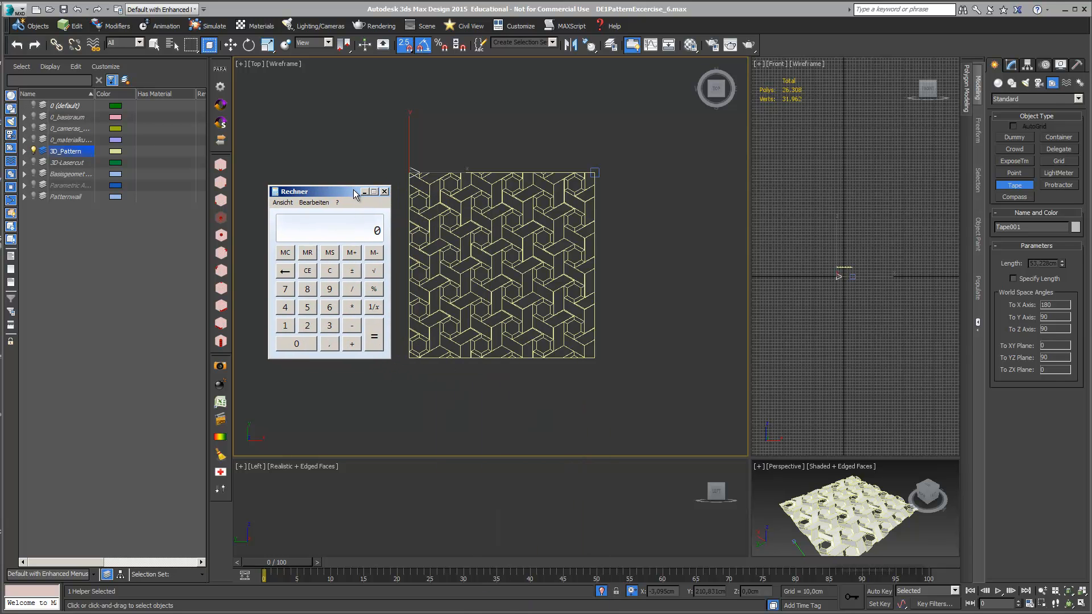
click(330, 325)
click(310, 345)
click(352, 290)
click(308, 309)
click(328, 327)
click(334, 347)
double_click(308, 328)
click(307, 290)
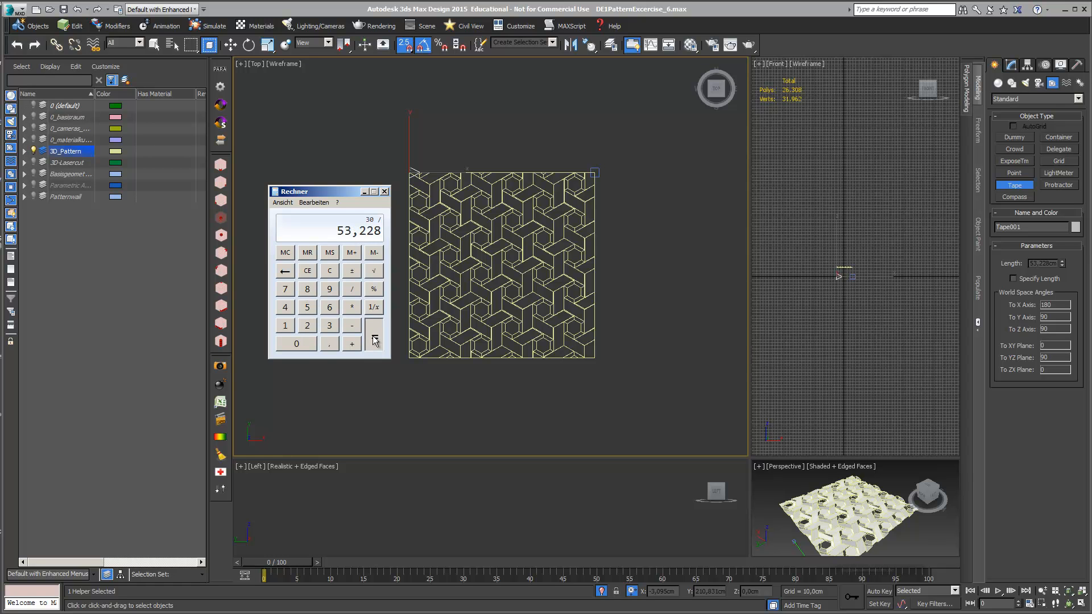
click(374, 339)
Multiply the quotient by 100 to get the scale percentage, and return to 3ds Max
click(351, 307)
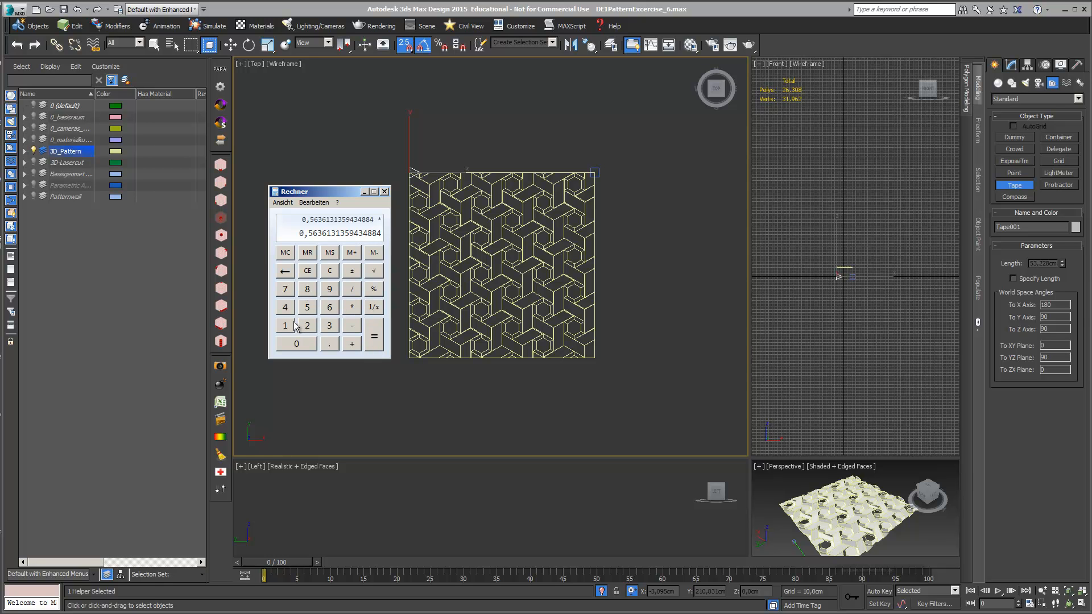
click(285, 326)
click(295, 347)
click(295, 346)
click(374, 345)
drag(348, 193, 399, 201)
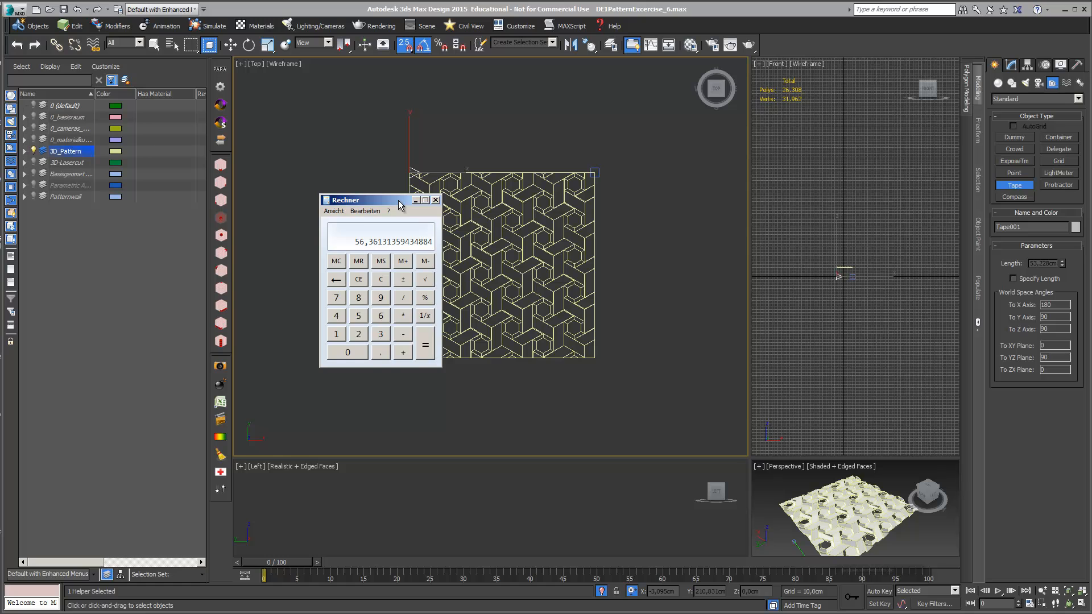
key(alt+Tab)
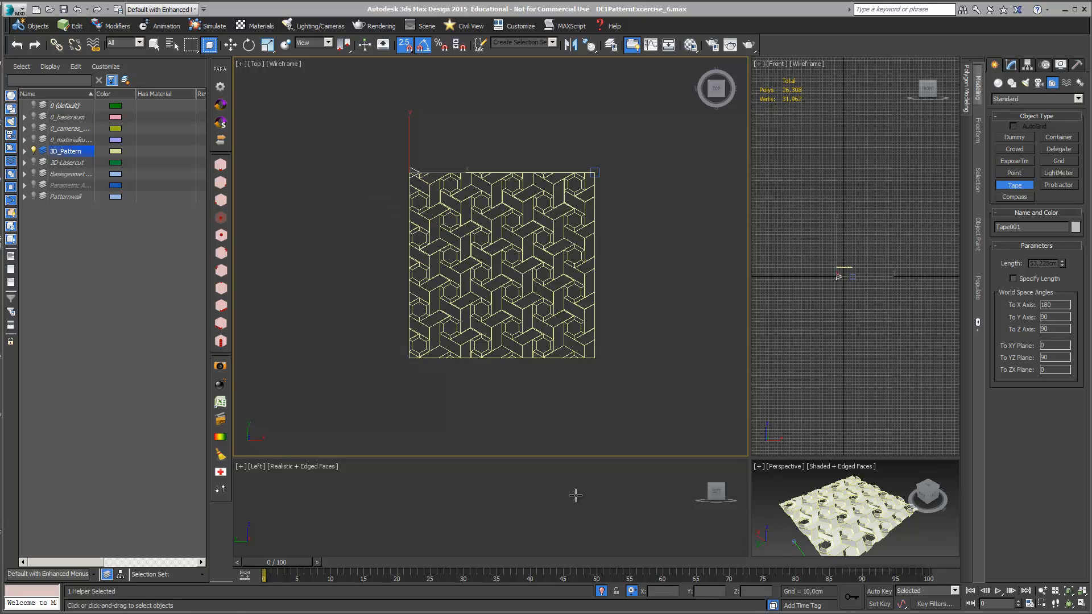
Select the square Pattern_3D mesh and scale it uniformly by an exact offset of 56,361 percent
click(230, 44)
scroll(639, 187, down, 3)
middle_drag(626, 185, 573, 193)
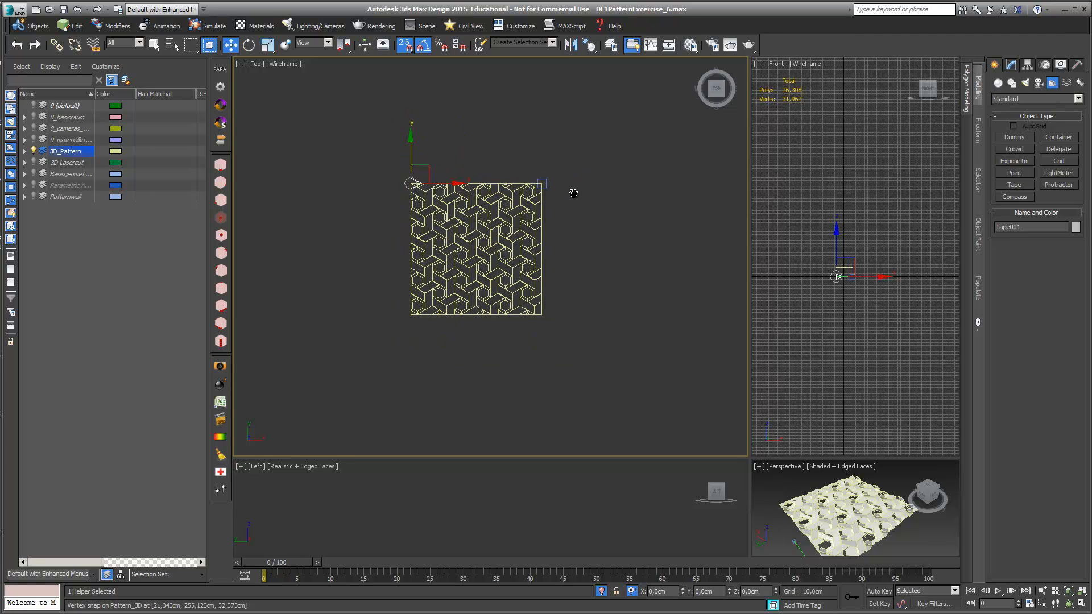
click(267, 44)
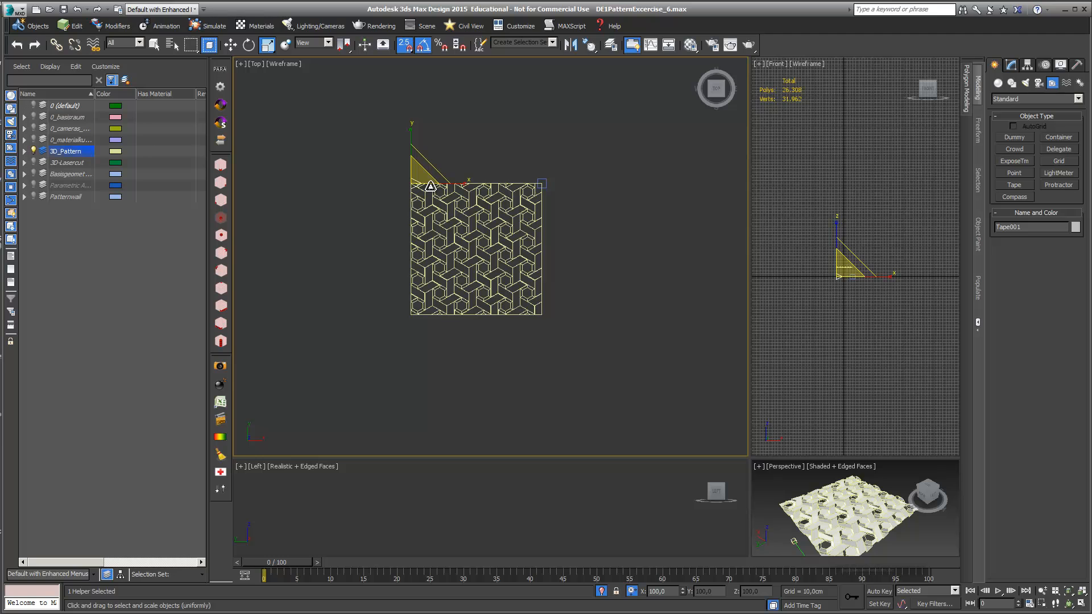
click(451, 215)
right_click(268, 46)
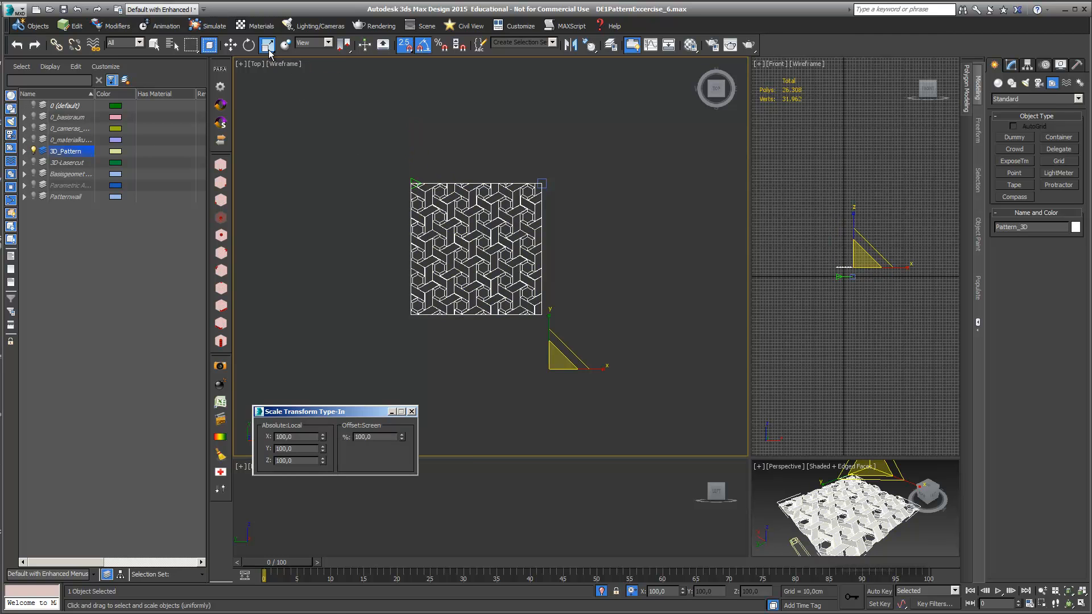
drag(375, 437, 333, 436)
key(Return)
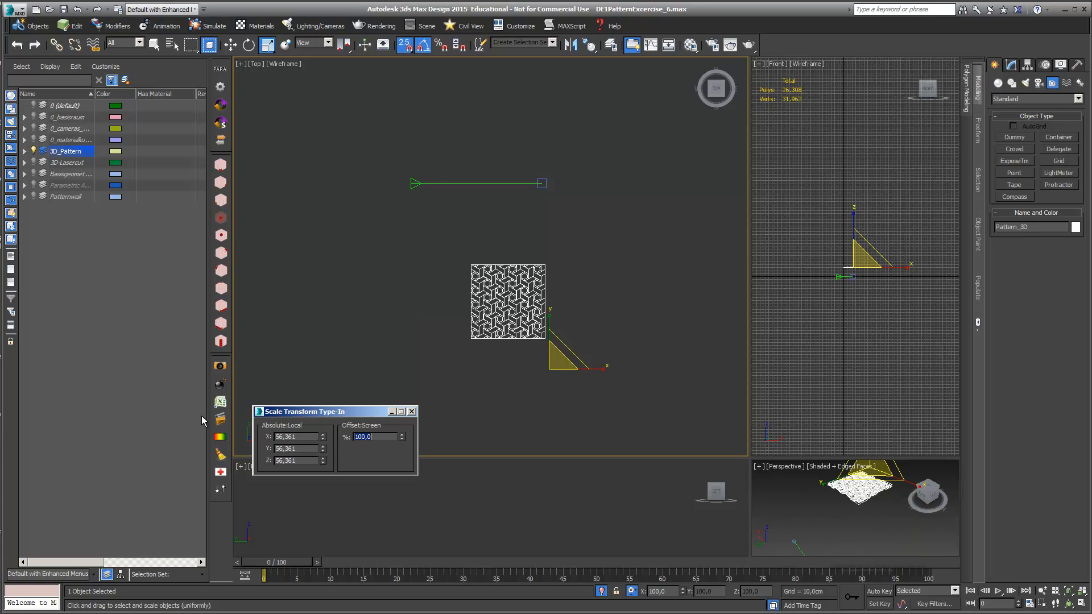
Measure the scaled pattern's upper edge from corner to corner with a vertex-snapped Tape helper, and delete that helper
click(155, 45)
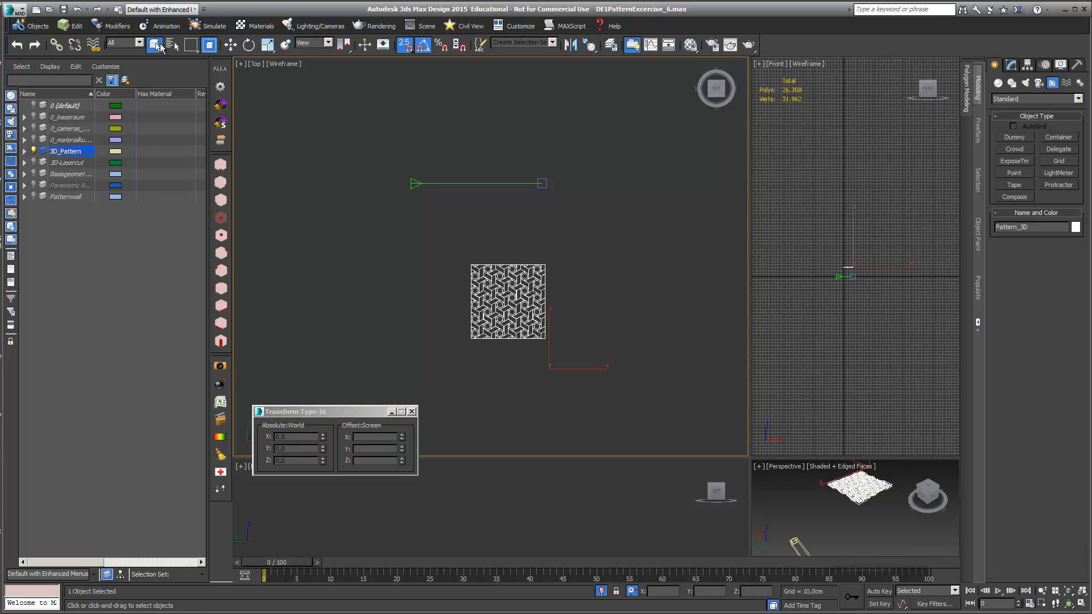
click(1014, 185)
scroll(567, 241, up, 4)
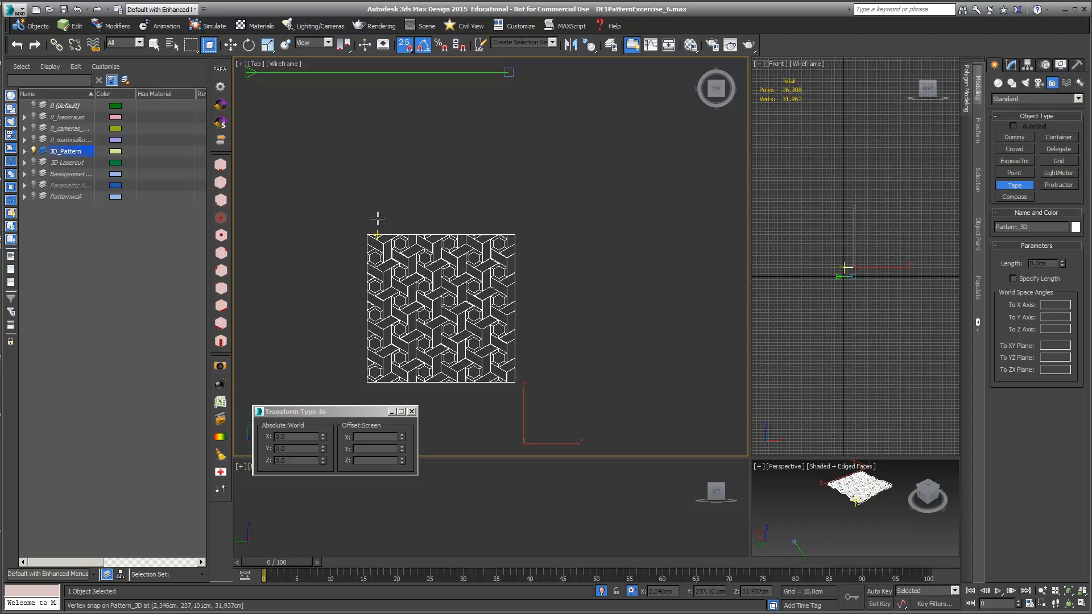
drag(368, 233, 514, 232)
key(Delete)
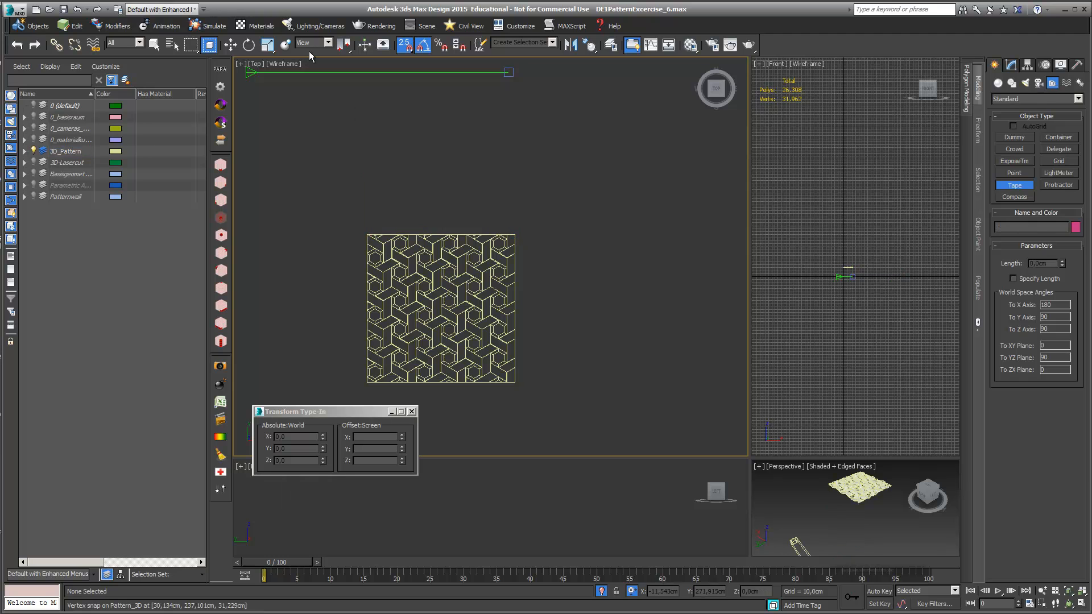
Delete the original Tape helper and its target above the pattern
click(234, 45)
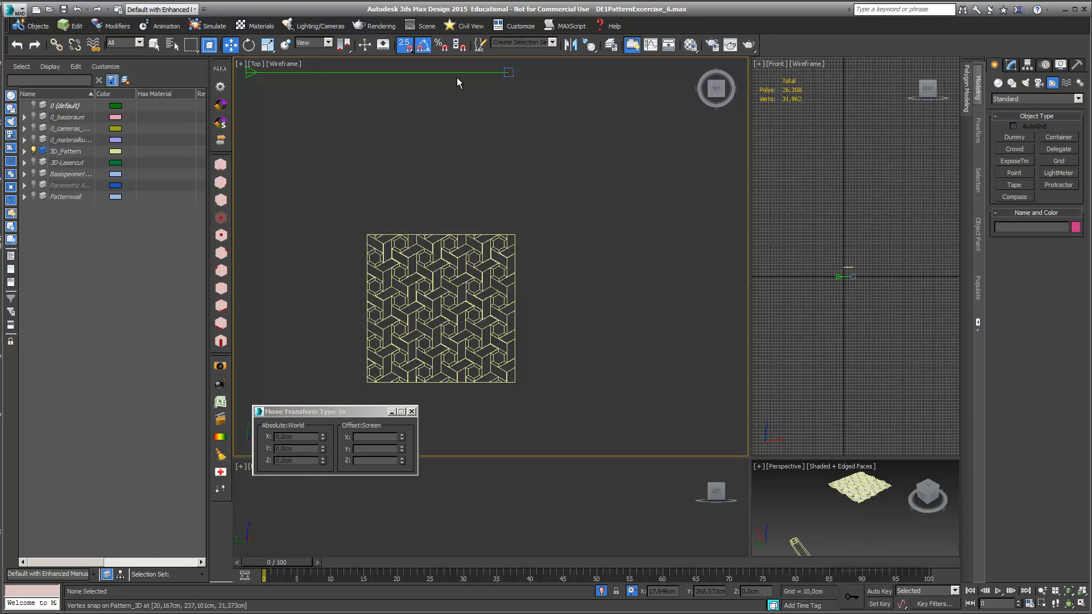
click(510, 70)
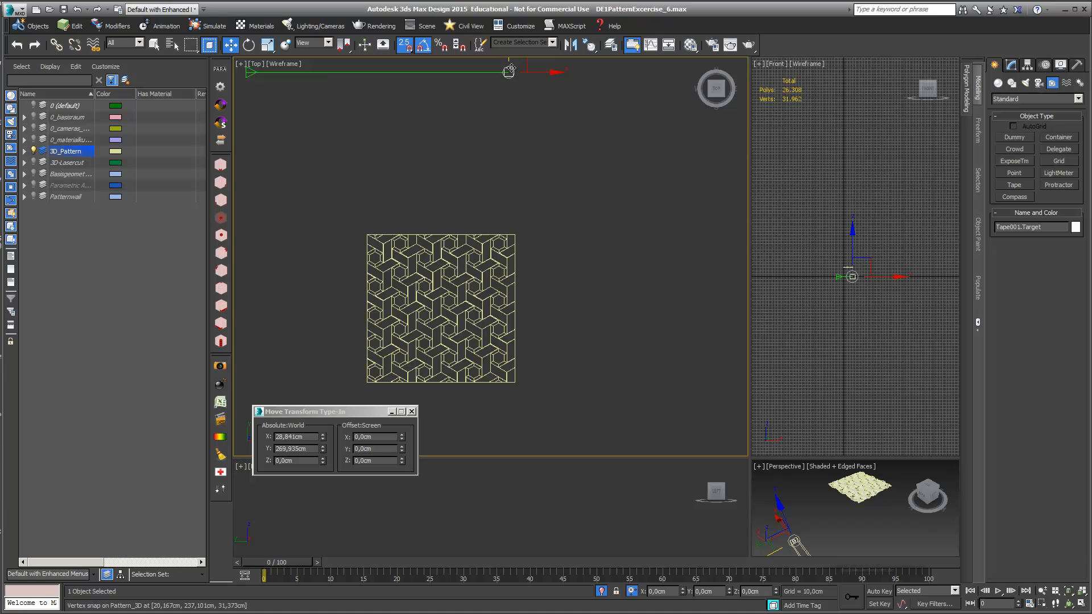
key(Delete)
middle_drag(476, 213, 527, 166)
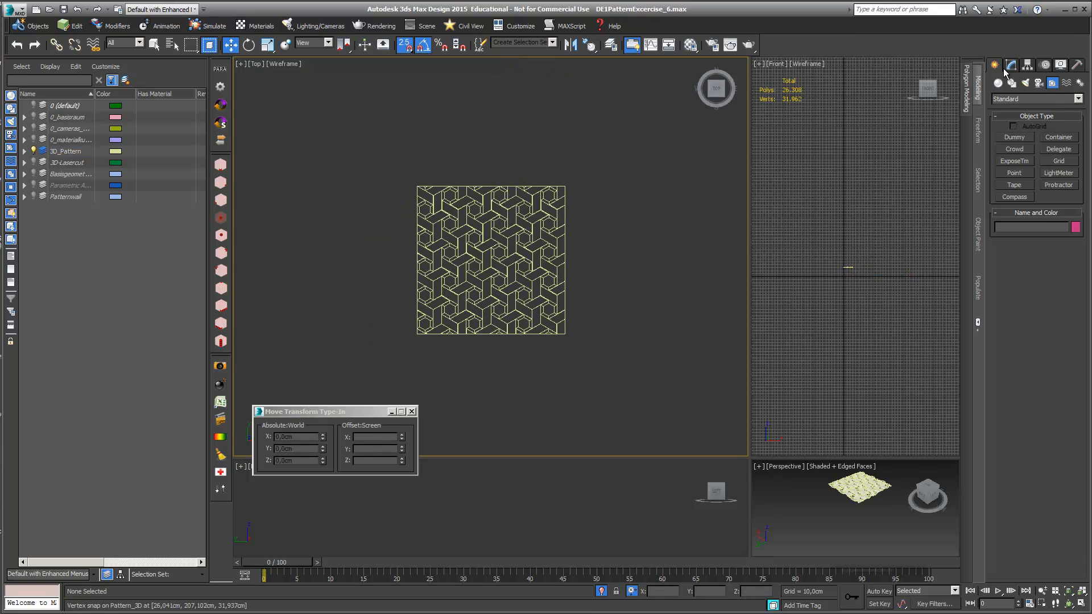
Select Pattern_3D and check its modifier stack and its scale values with coordinate entry in absolute mode
click(524, 237)
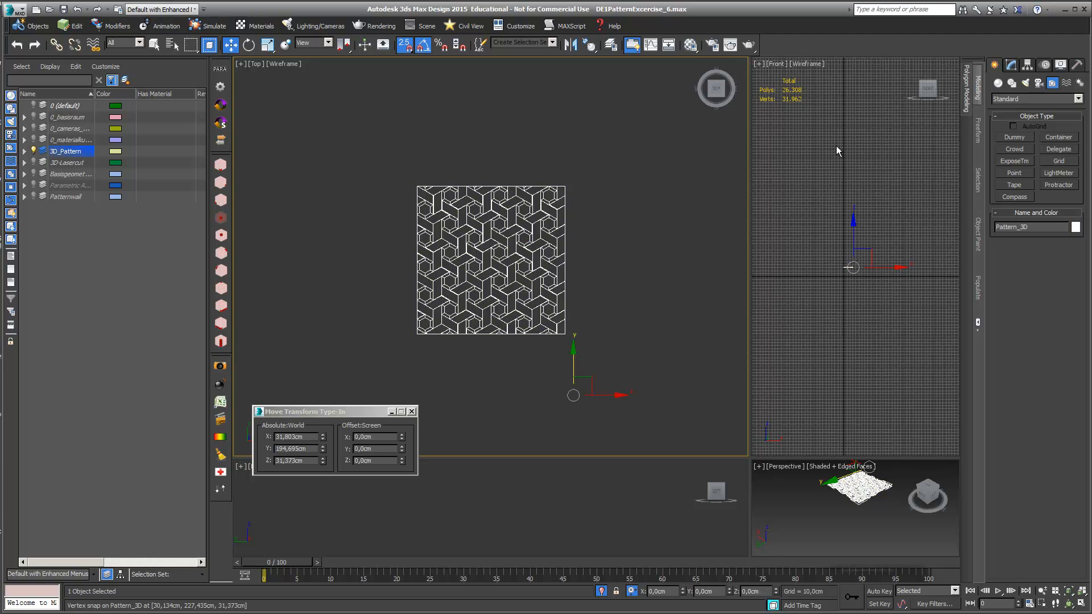
click(1013, 66)
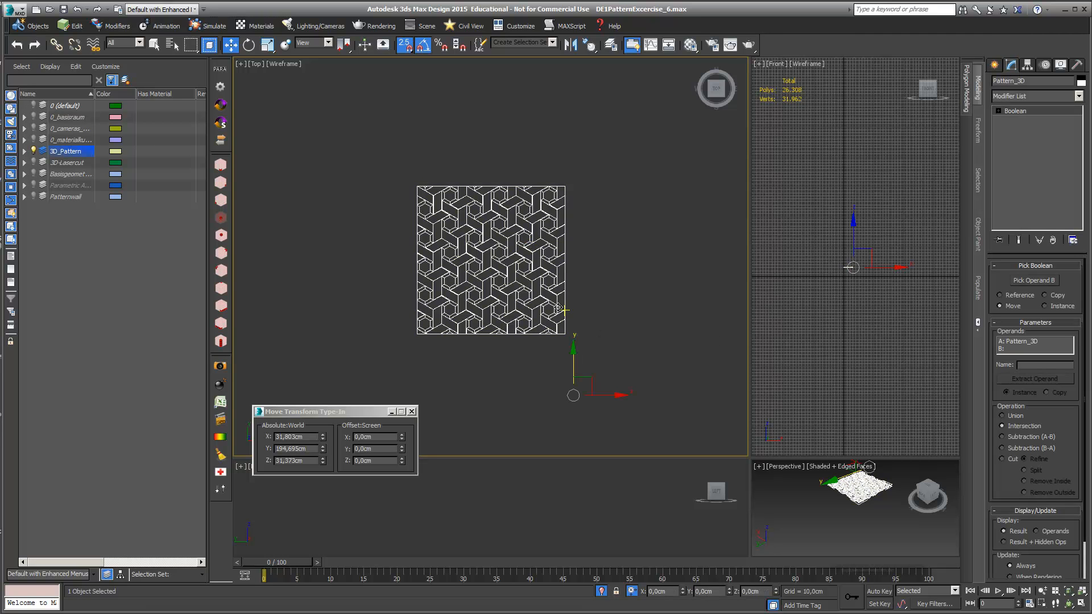
click(268, 45)
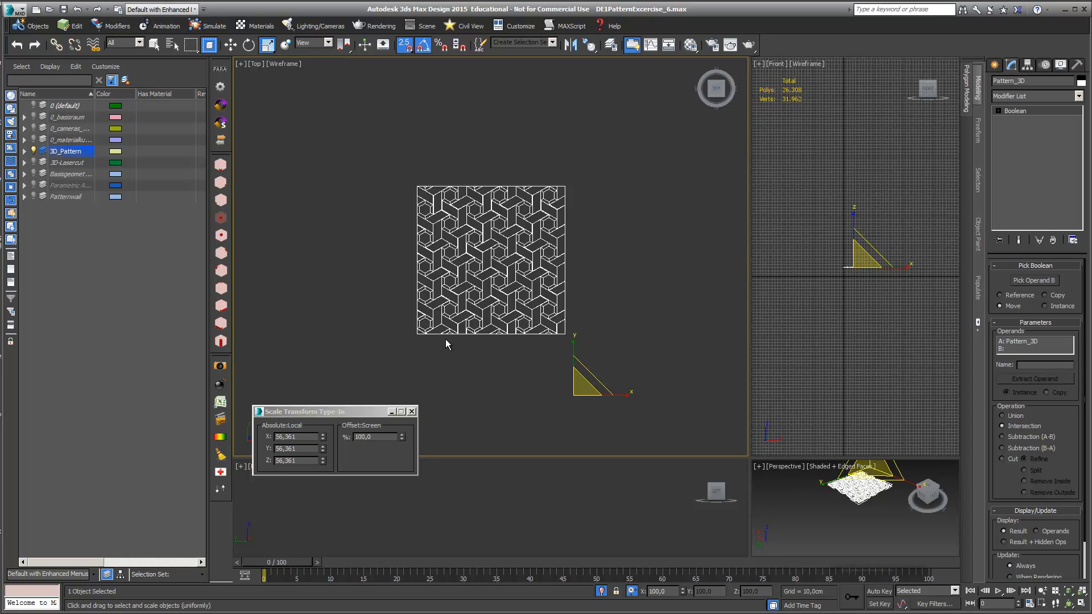
click(631, 591)
drag(667, 593, 648, 593)
Undo the deletion of the Tape helper and set Pattern_3D's absolute scale to 100 percent
click(89, 10)
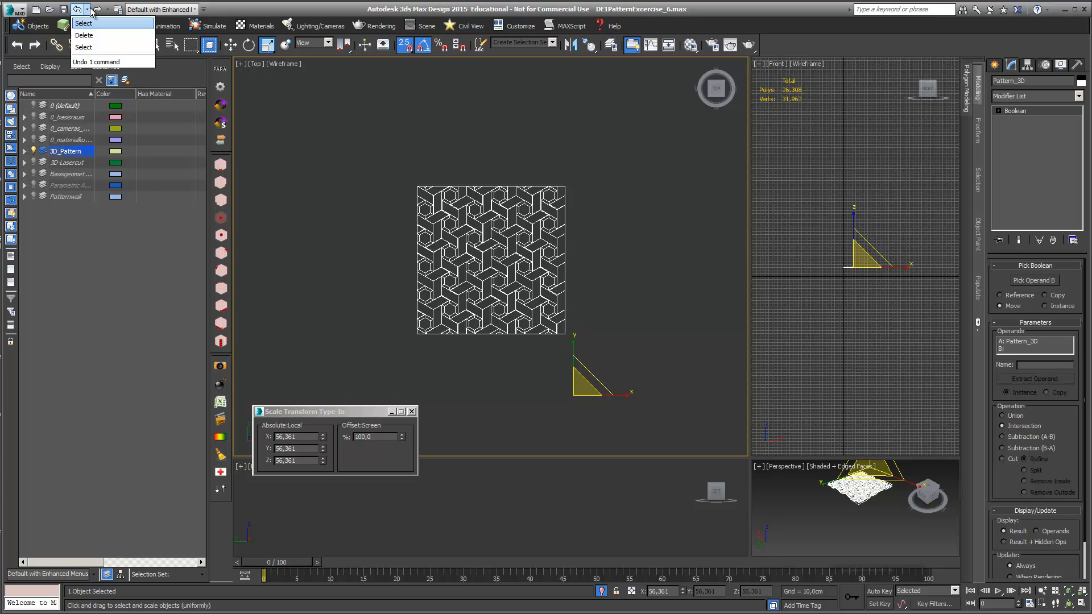
click(93, 61)
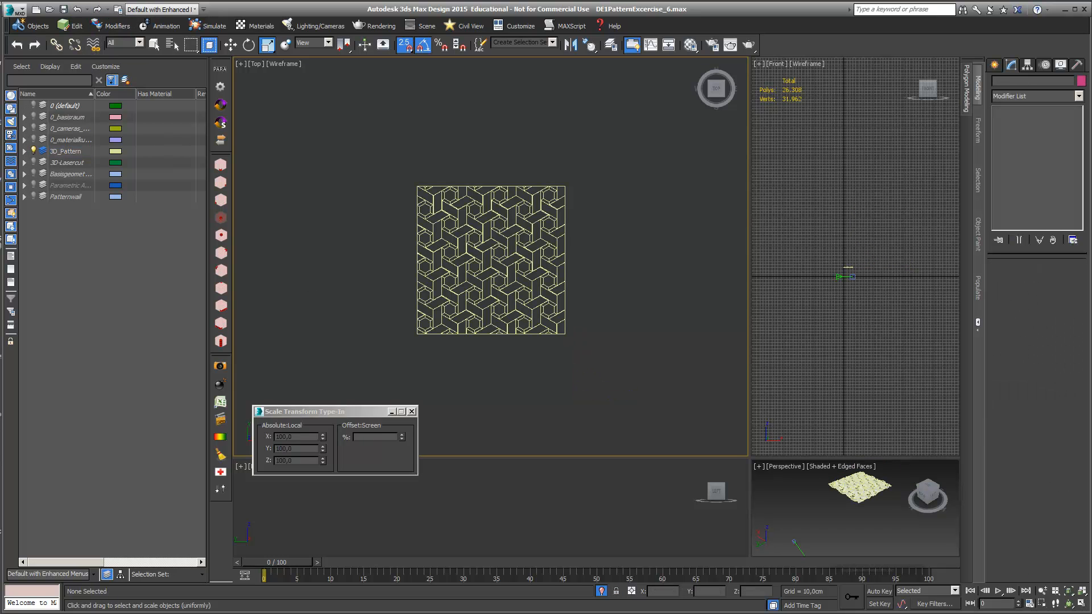
click(534, 326)
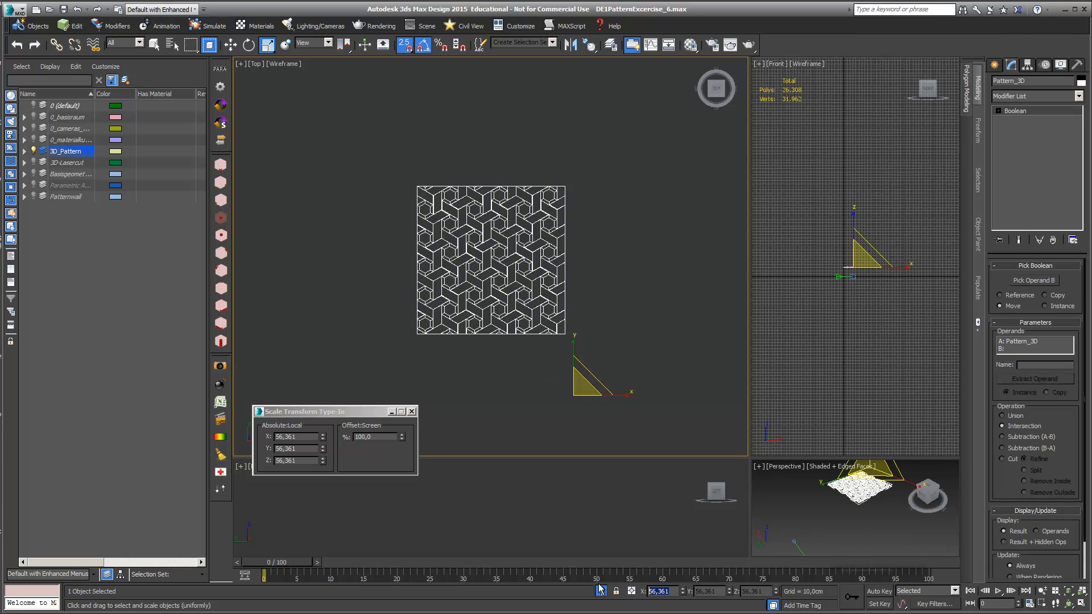
text(100)
key(Return)
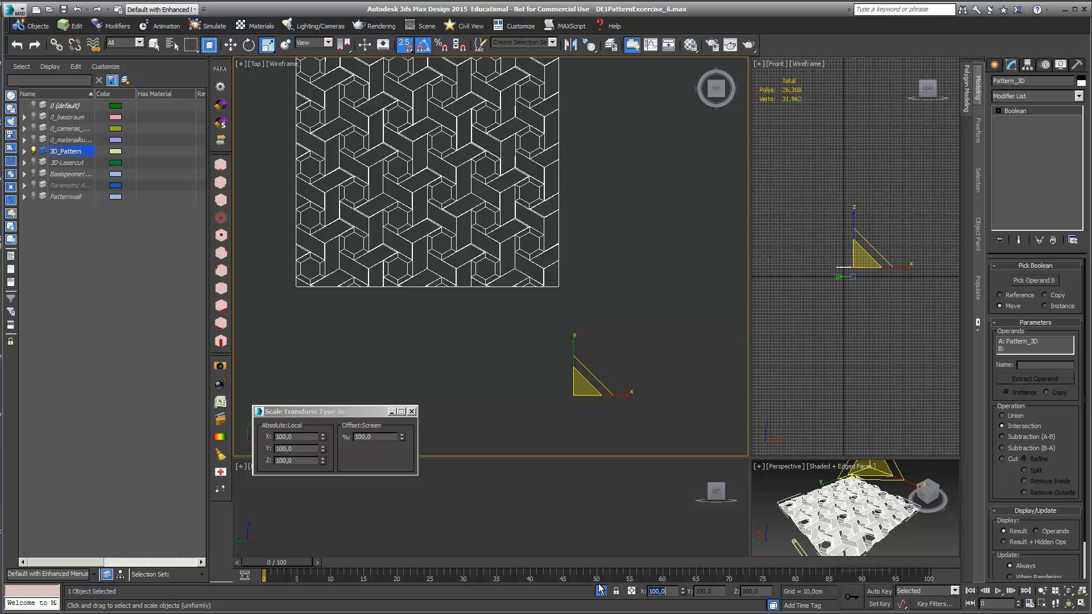
middle_drag(539, 284, 588, 372)
scroll(588, 372, down, 2)
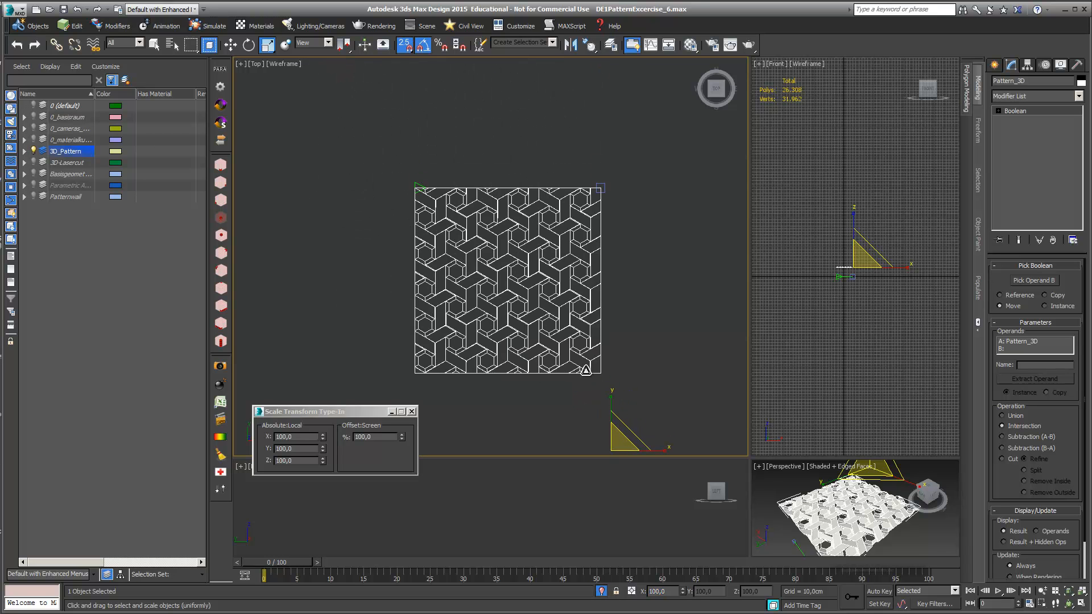
Add an Edit Poly modifier to Pattern_3D and select all of its geometry at Element level
click(1079, 96)
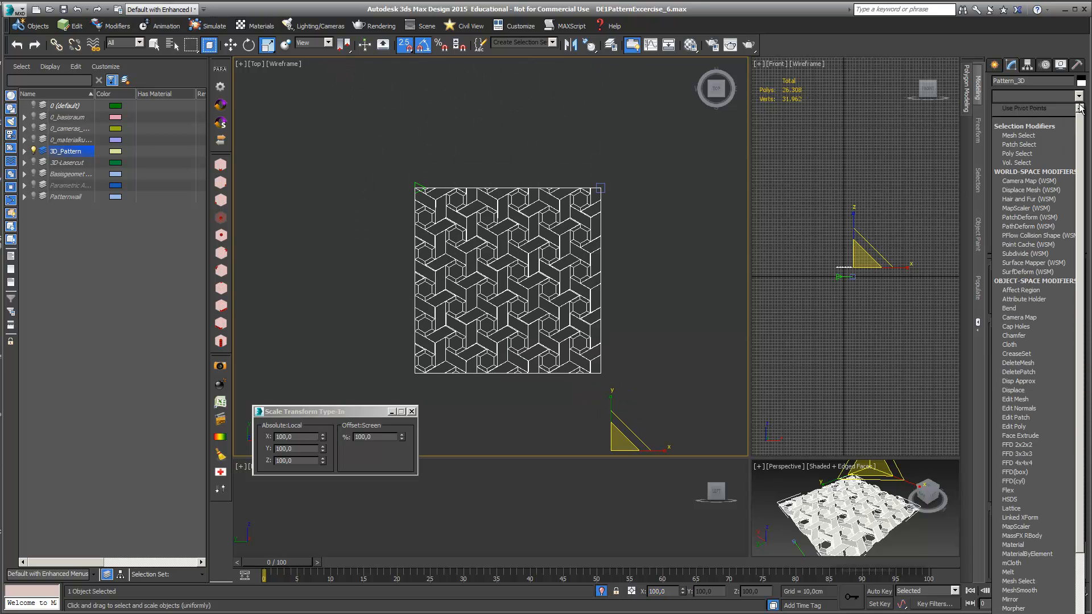
scroll(1036, 307, down, 2)
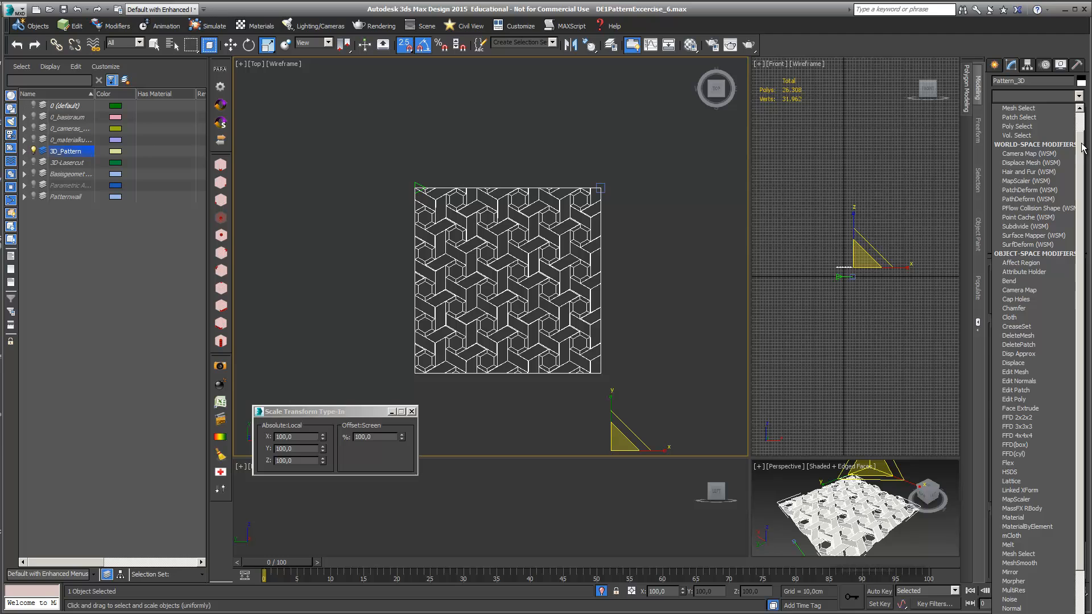
click(1043, 399)
click(1010, 111)
click(1031, 156)
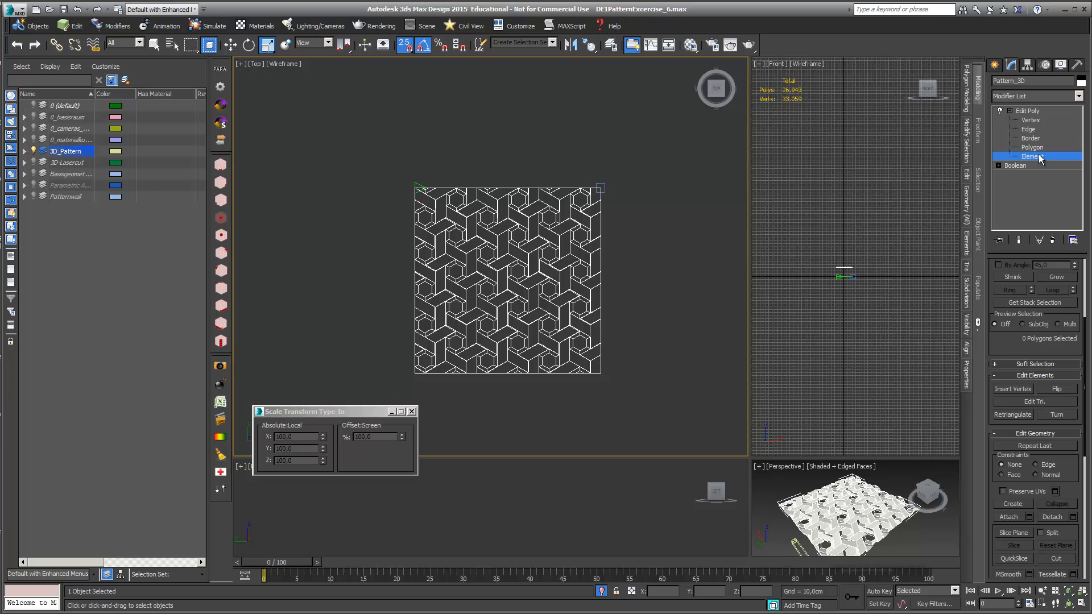
key(ctrl+a)
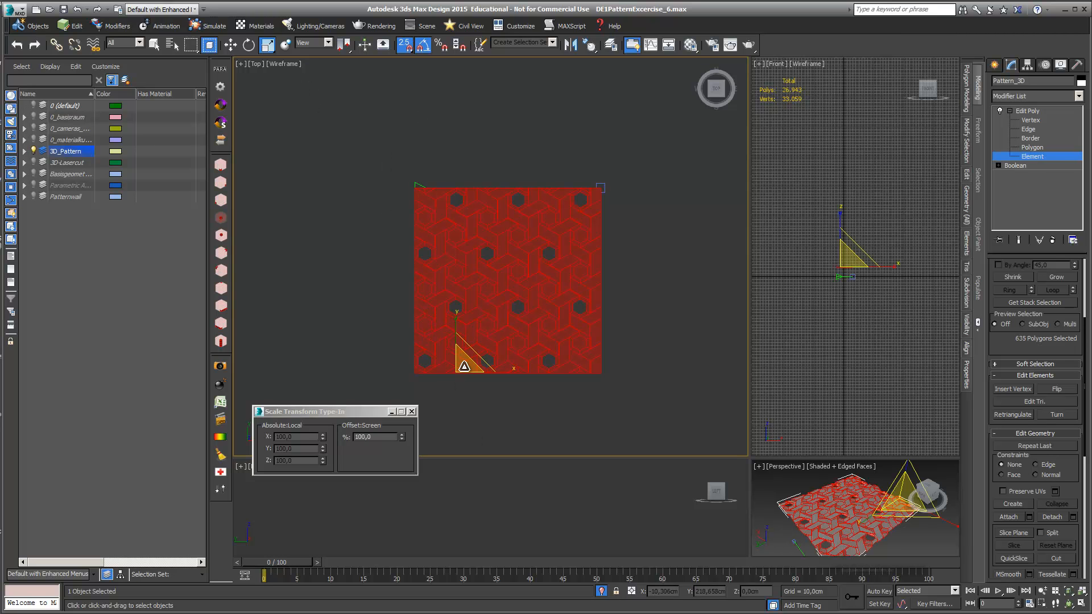
Try scaling all selected elements down freehand, and remove the Edit Poly modifier from the stack
drag(463, 364, 319, 423)
right_click(319, 424)
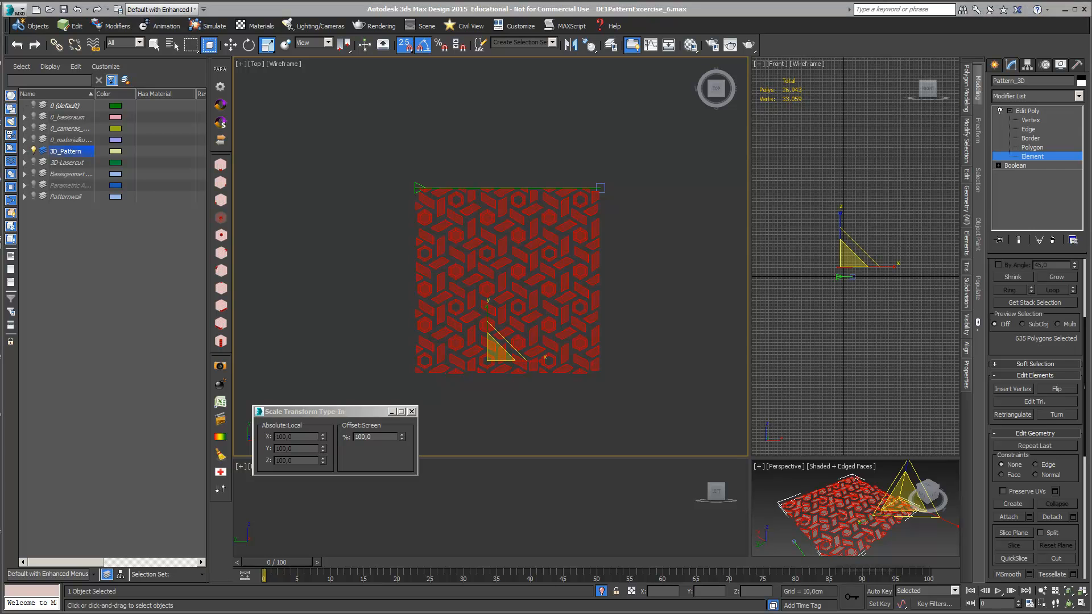
click(1027, 112)
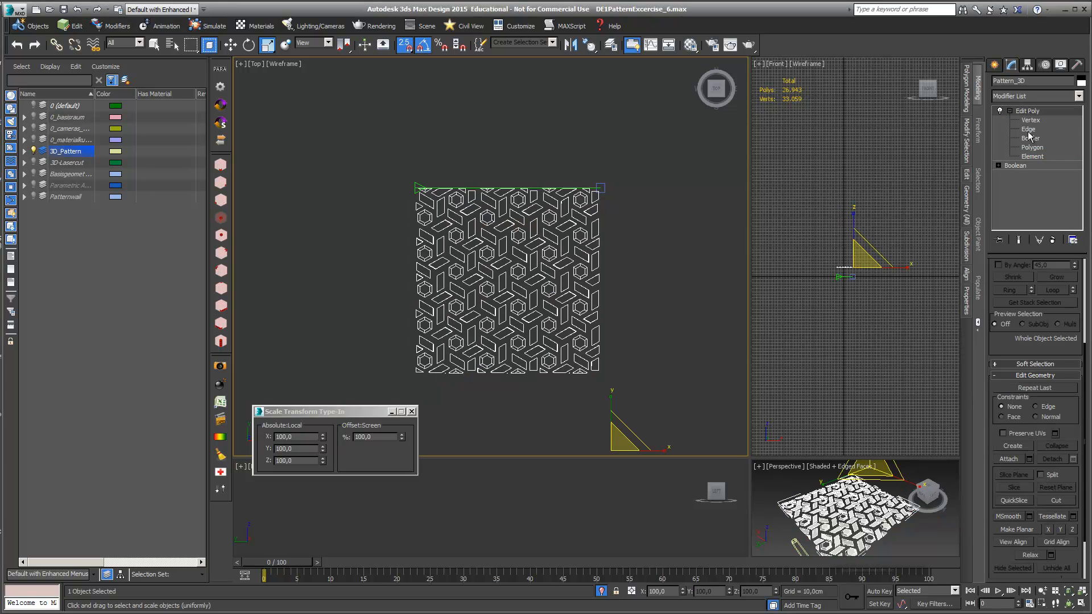
click(1052, 239)
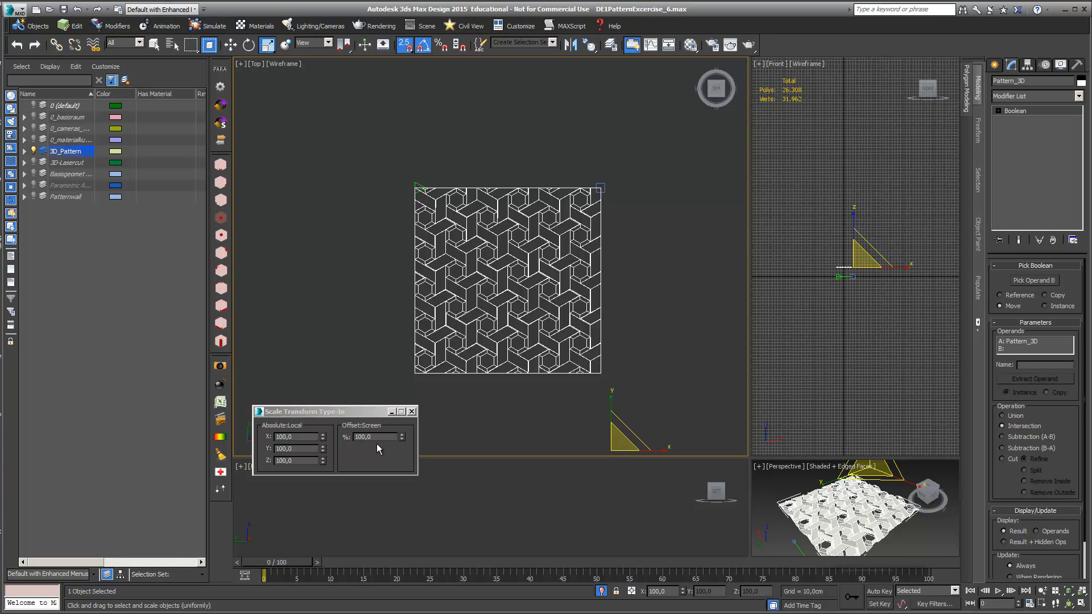
Scale Pattern_3D uniformly by an exact offset of 56,361 percent
drag(379, 440, 339, 438)
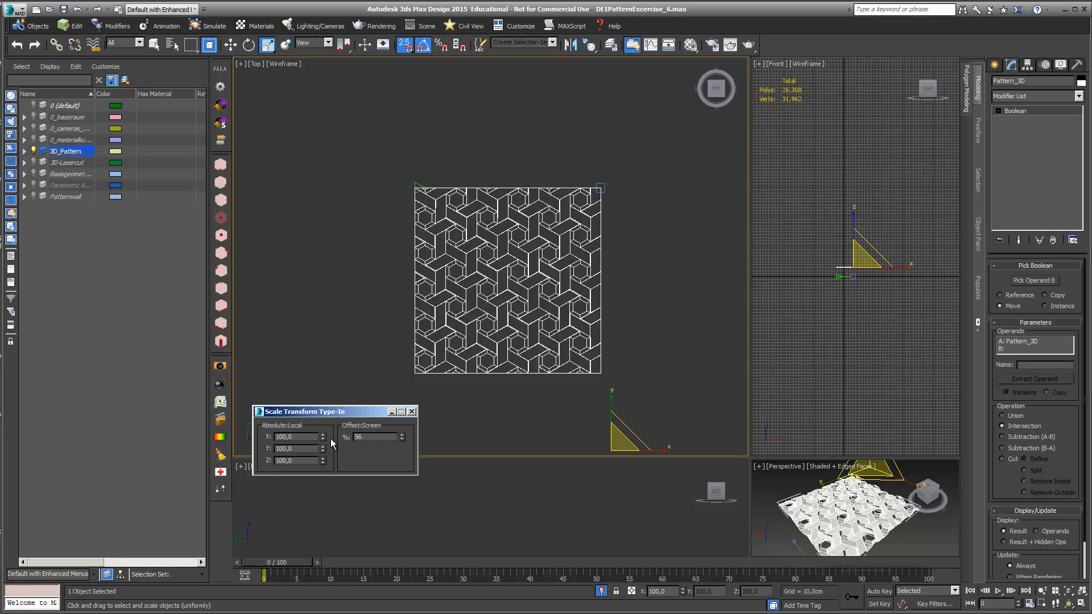
text(56,361)
key(Return)
click(230, 44)
middle_drag(510, 267, 406, 186)
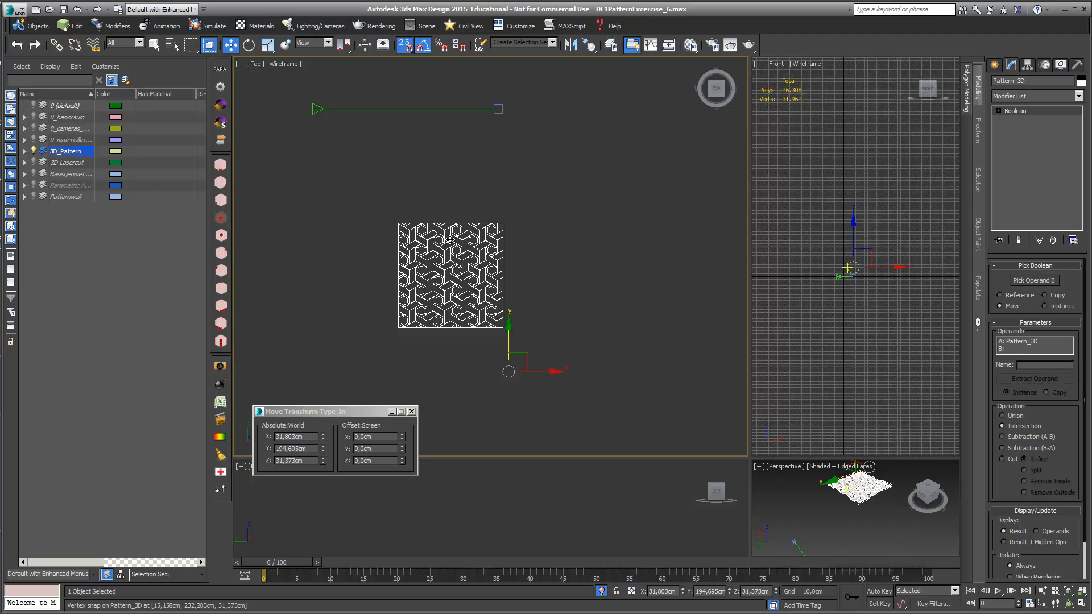
Reset the transform of Pattern_3D with the Reset XForm utility, checking its absolute scale before the reset
click(1076, 67)
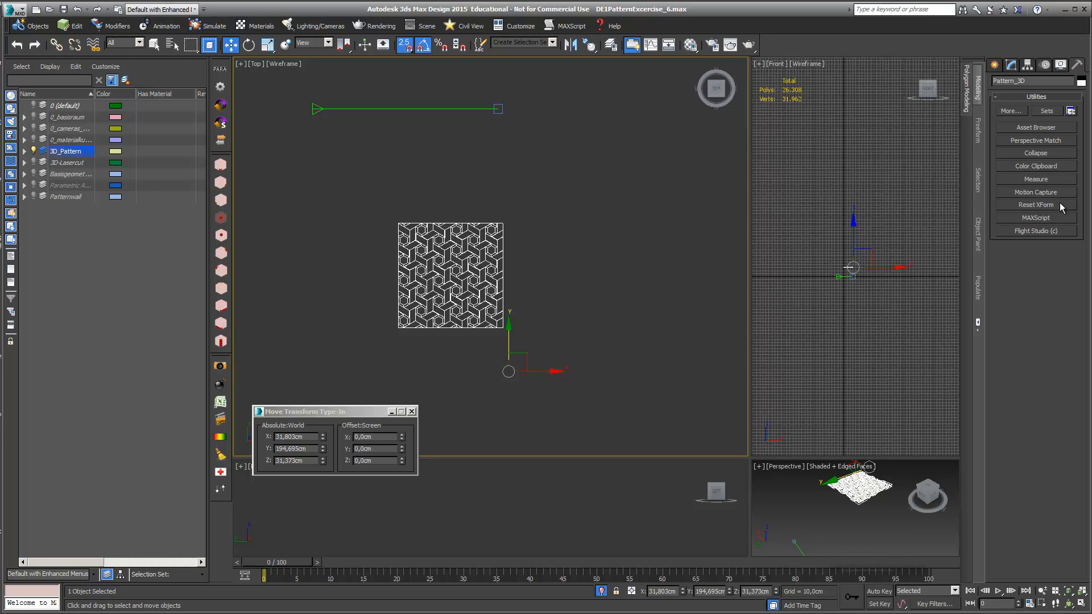
click(267, 46)
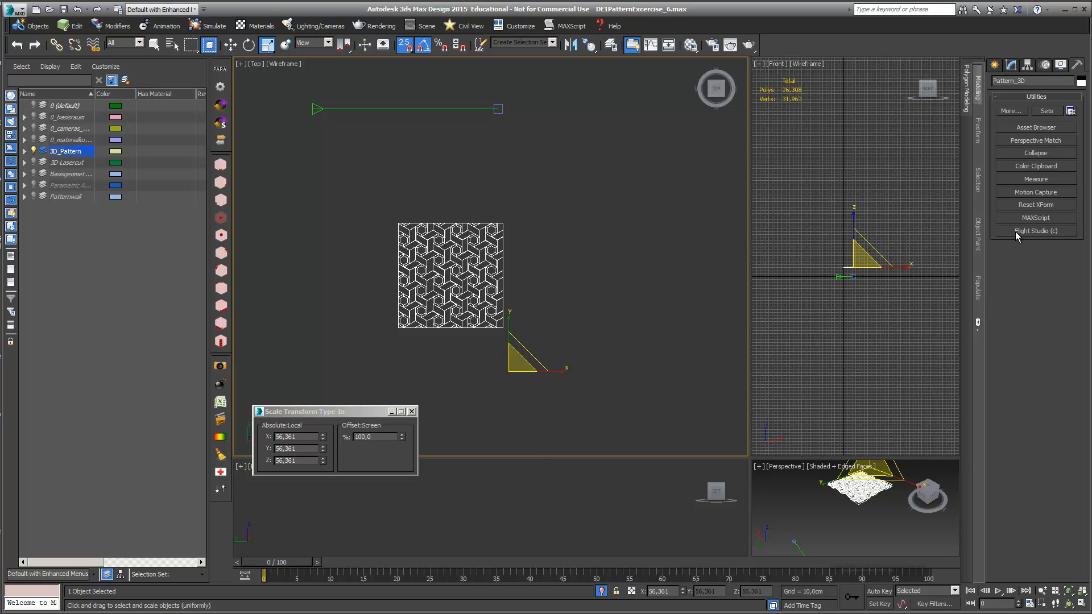
click(1036, 206)
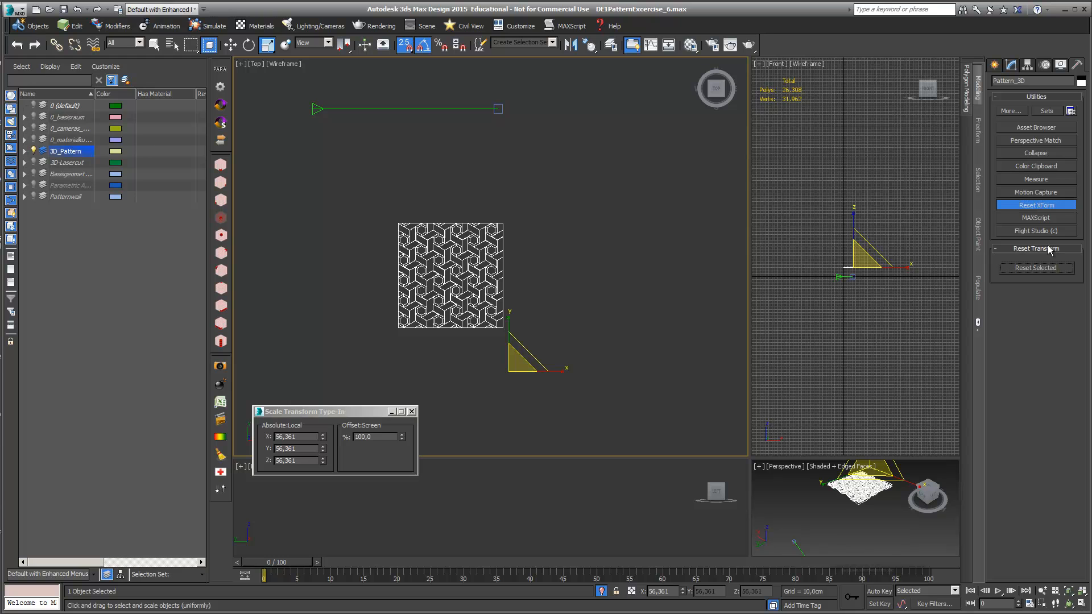
click(1051, 269)
click(1012, 65)
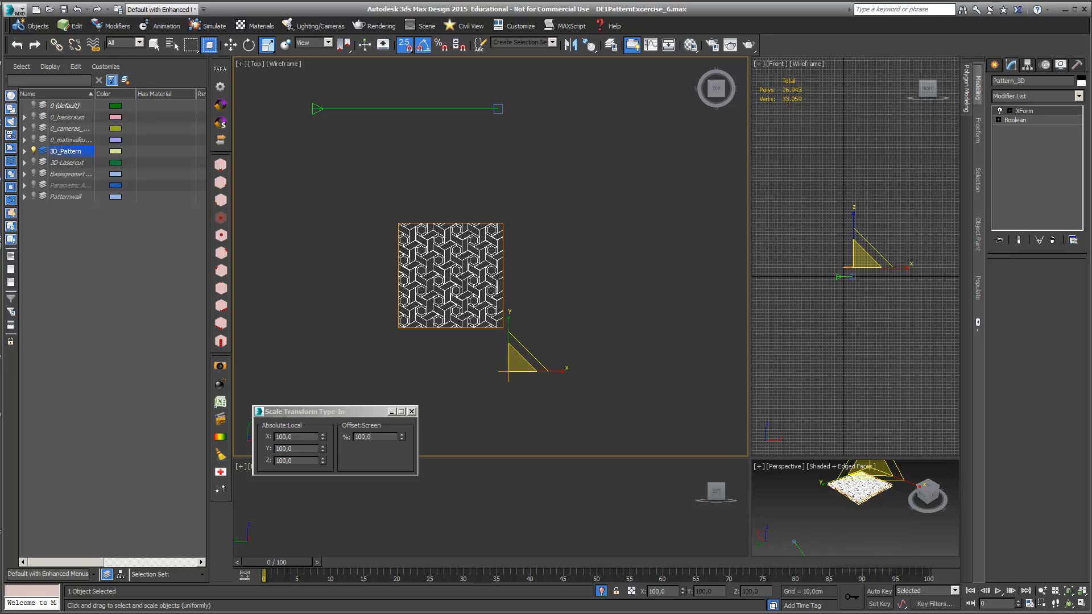
Remove the XForm modifier from Pattern_3D's stack and check the object's absolute scale values
click(1077, 65)
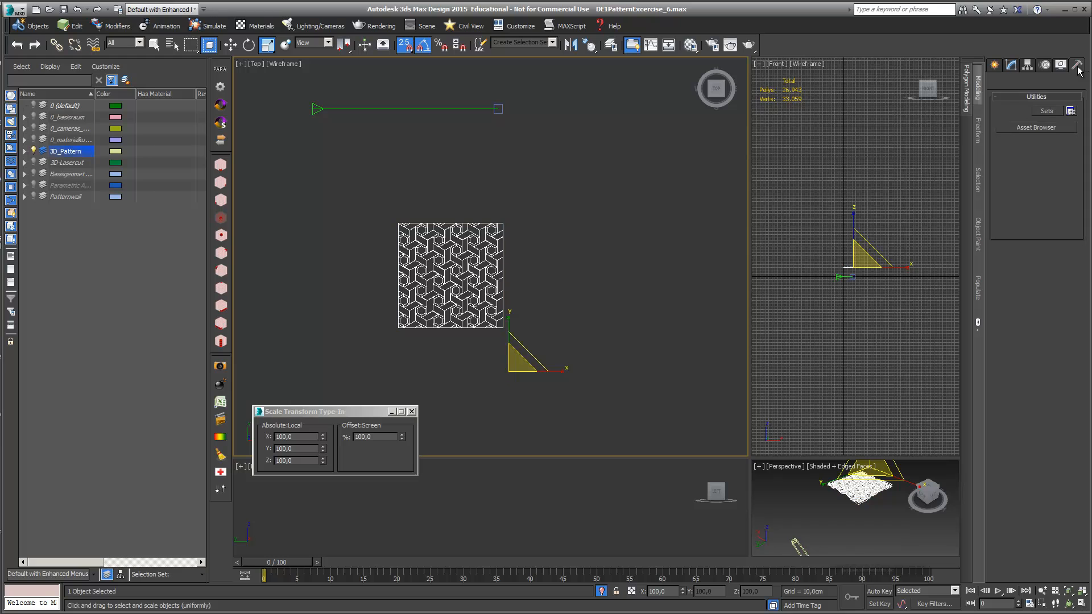
click(1017, 269)
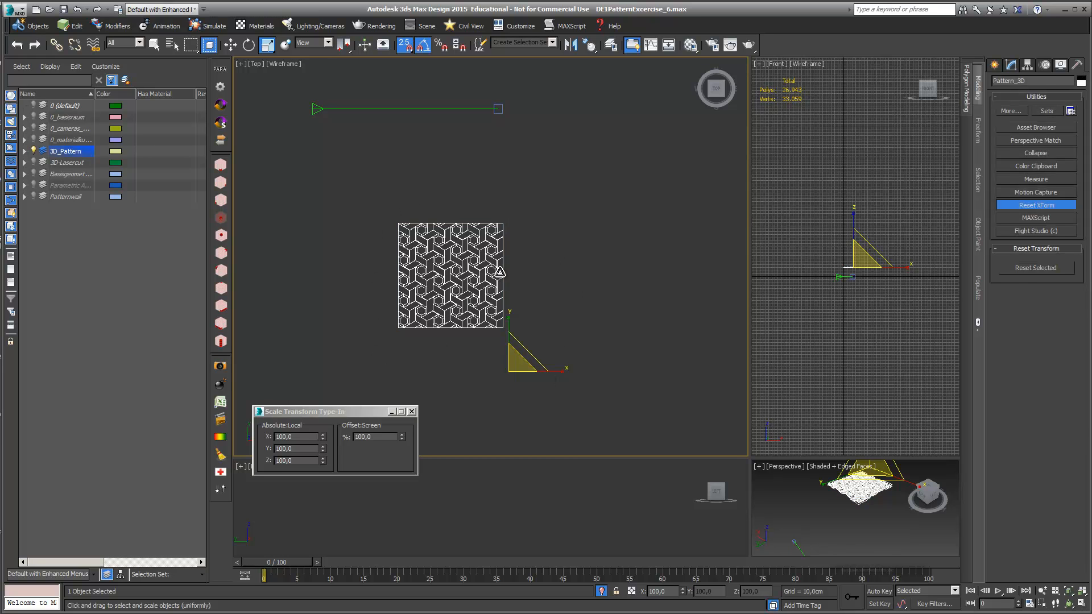
click(1012, 65)
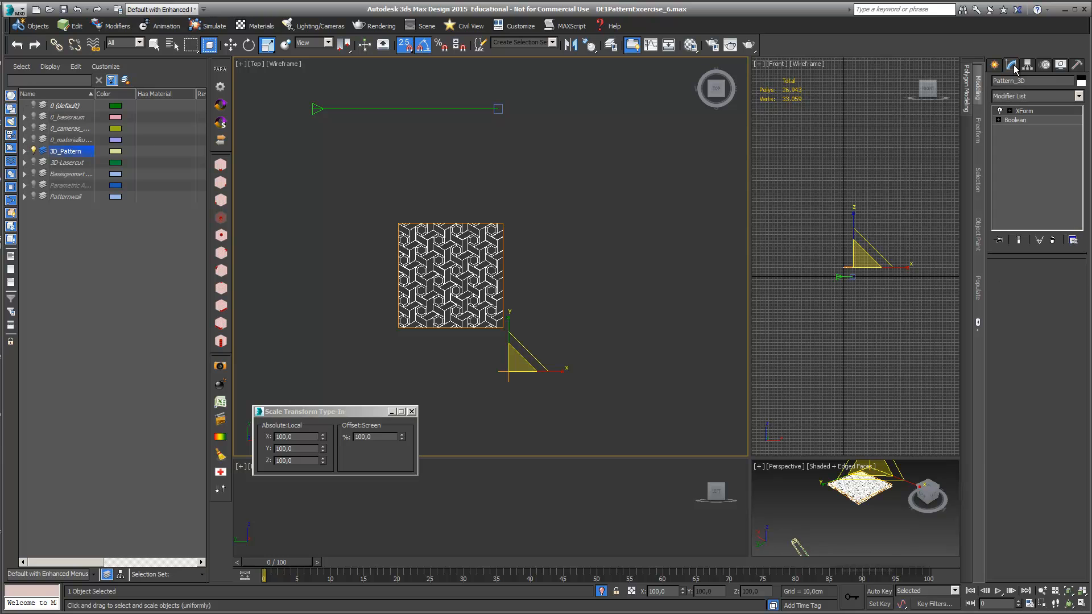
click(1052, 240)
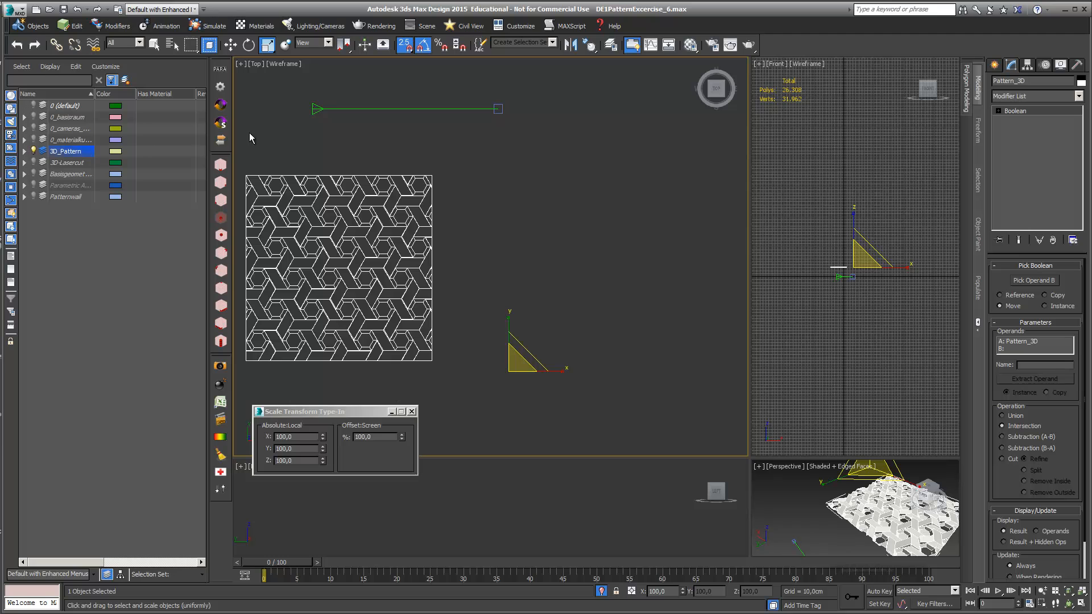
click(230, 44)
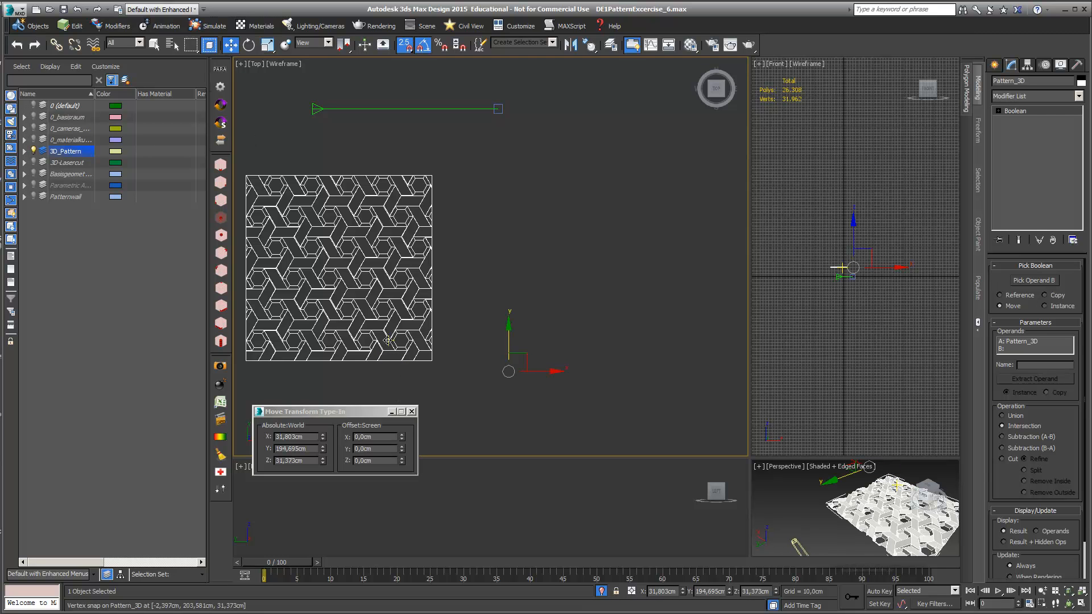
click(268, 45)
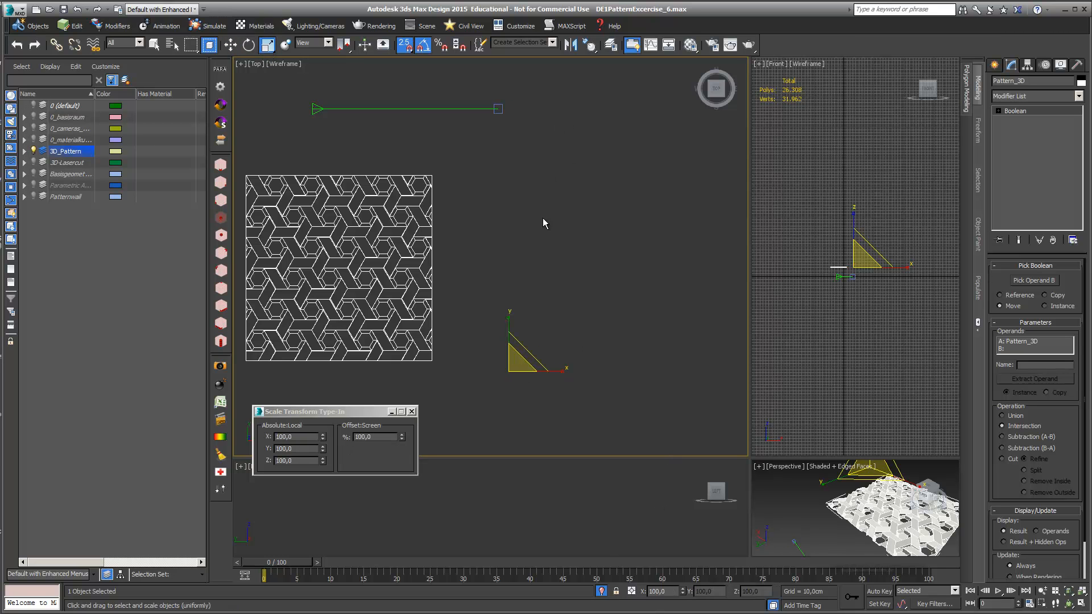
Measure the pattern's upper edge from corner to corner with a new Tape helper in the Top view
middle_drag(543, 221, 642, 227)
click(994, 65)
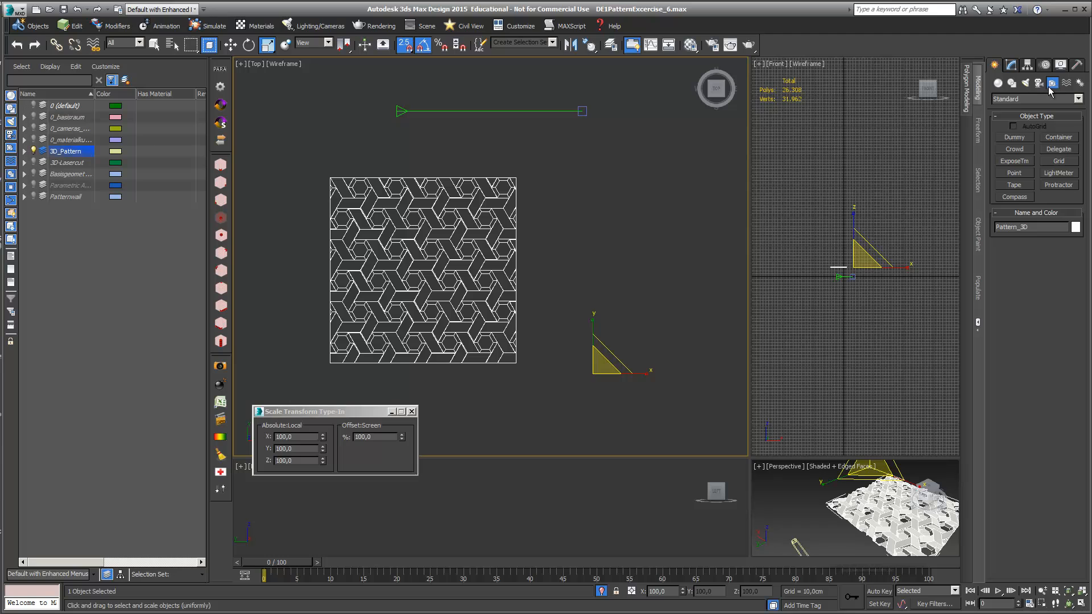
click(1026, 185)
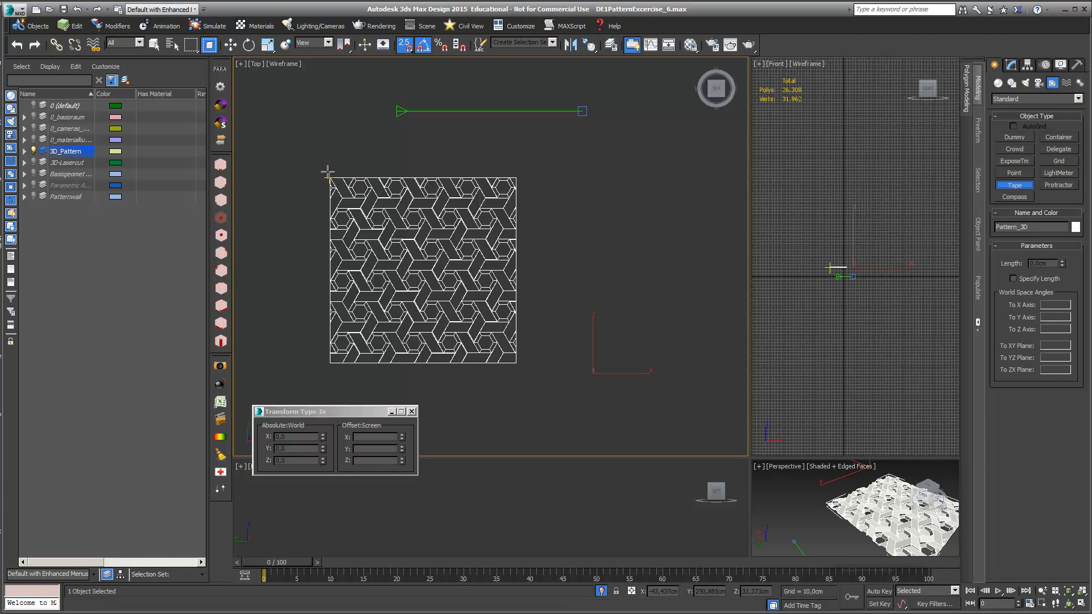
drag(331, 177, 515, 177)
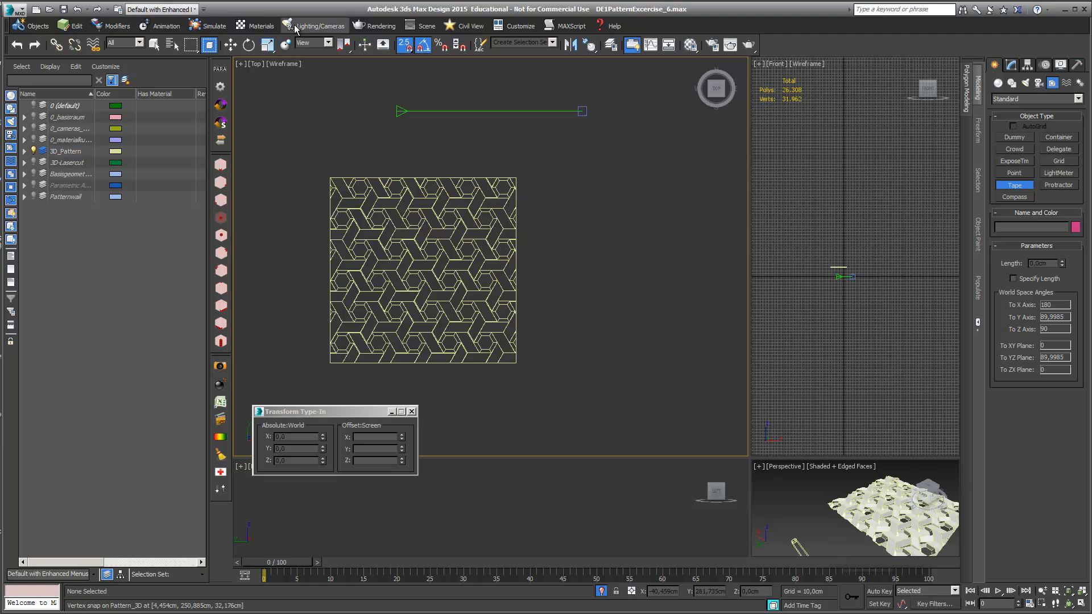
Snap the existing Tape helper onto the pattern's upper edge, and delete that tape
key(w)
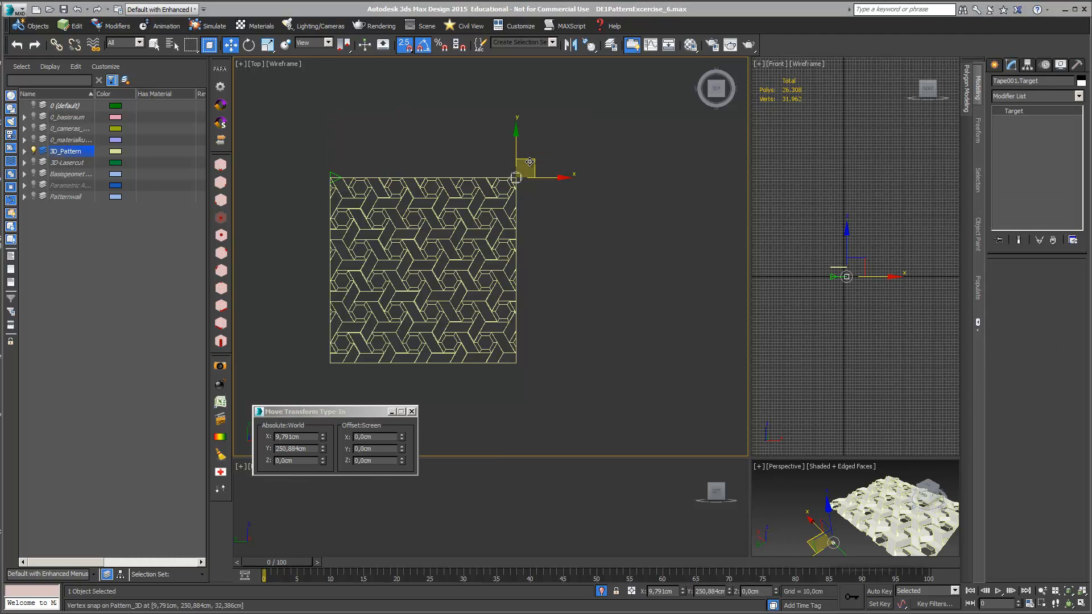
click(548, 170)
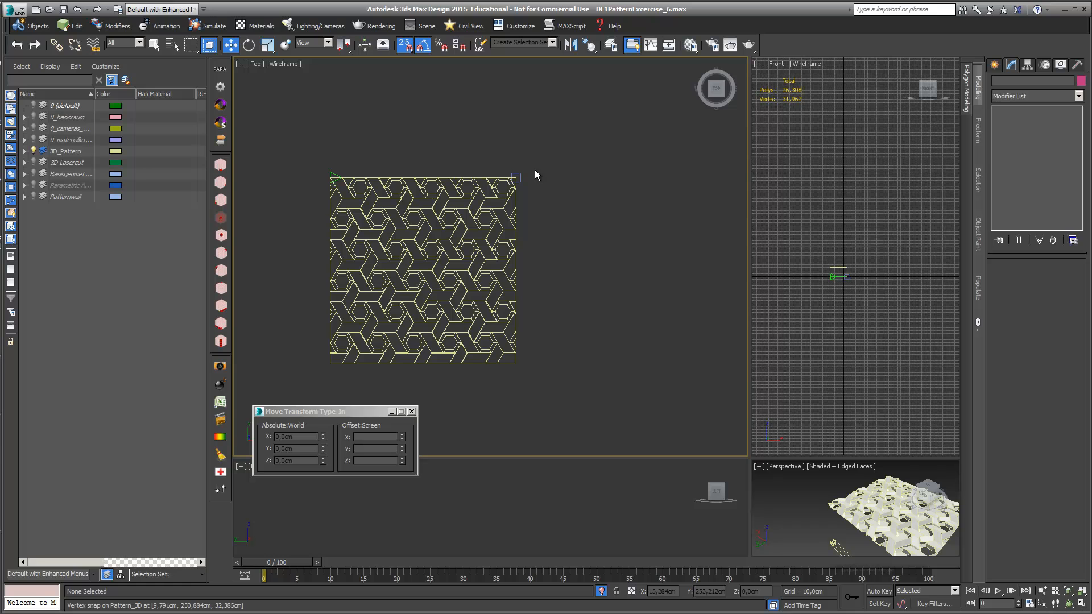
click(516, 174)
key(Delete)
Add an XForm modifier to Pattern_3D and enter its Gizmo sub-object level
click(500, 181)
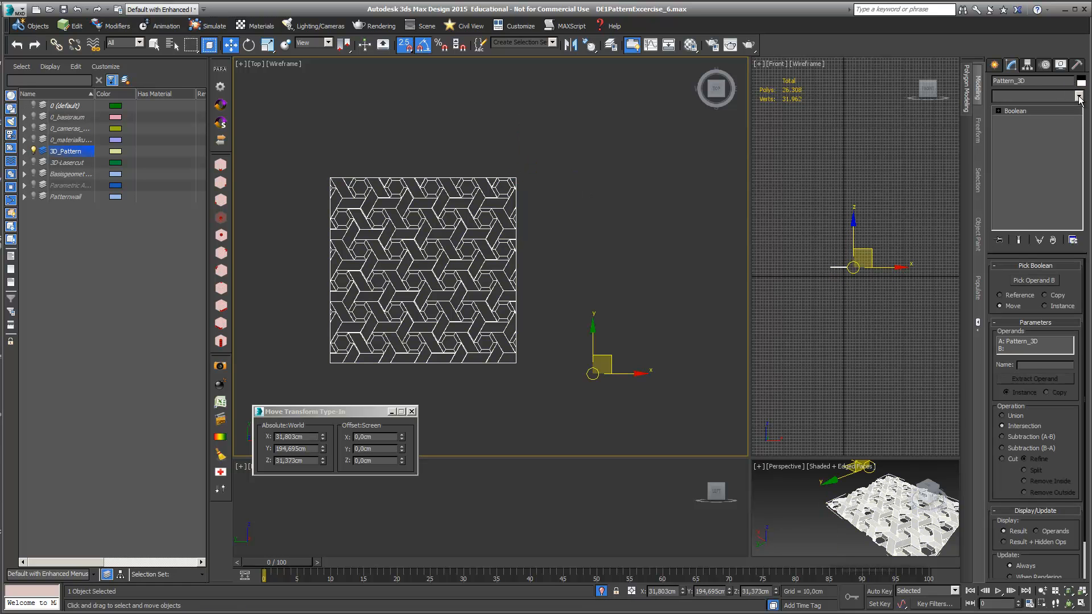
click(1078, 96)
scroll(1074, 188, down, 12)
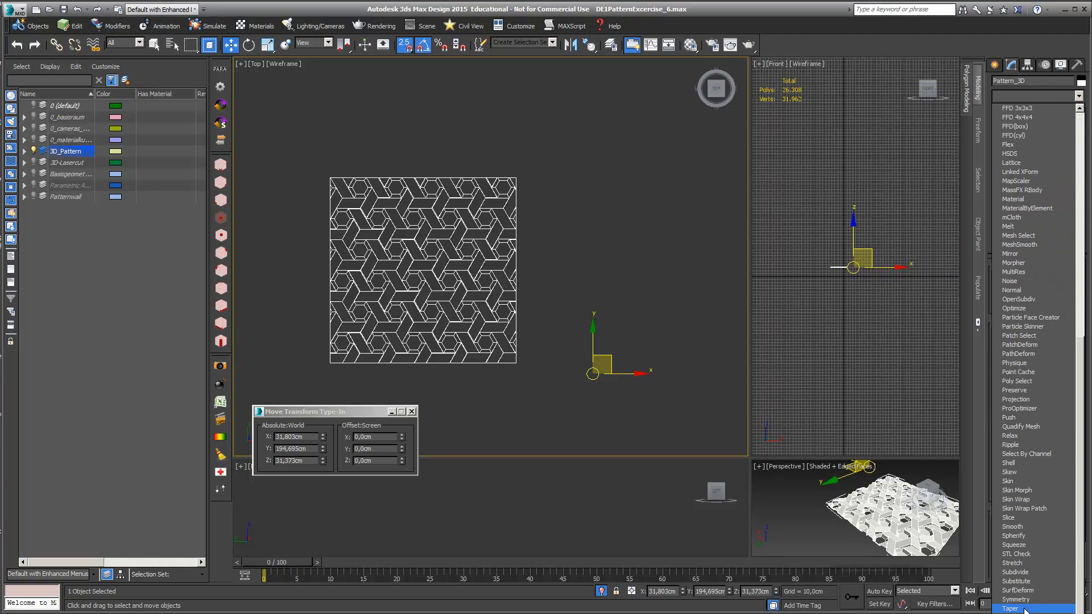
key(Return)
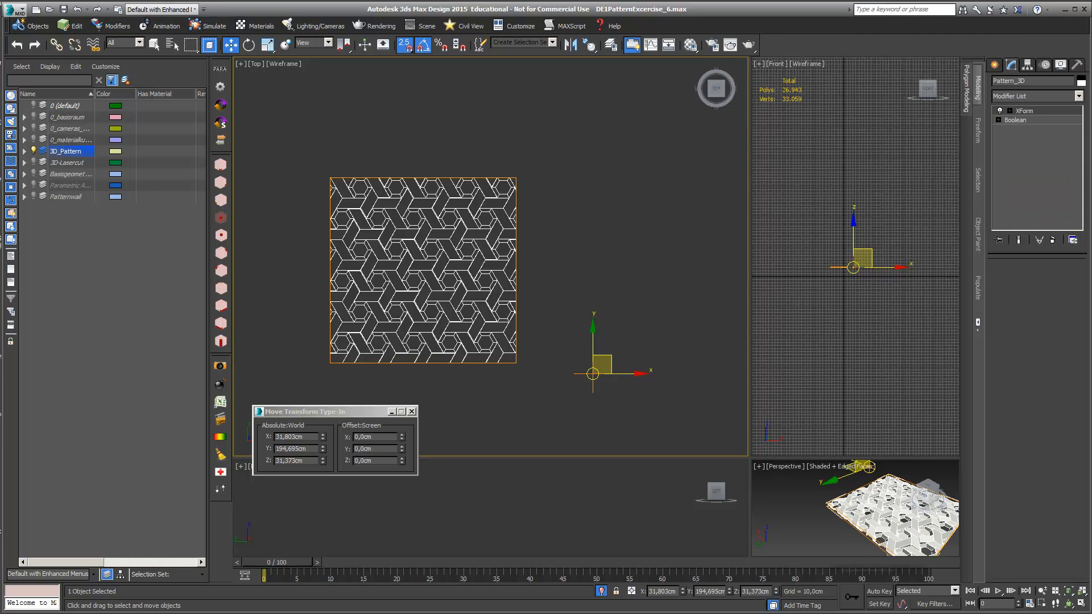
click(1010, 111)
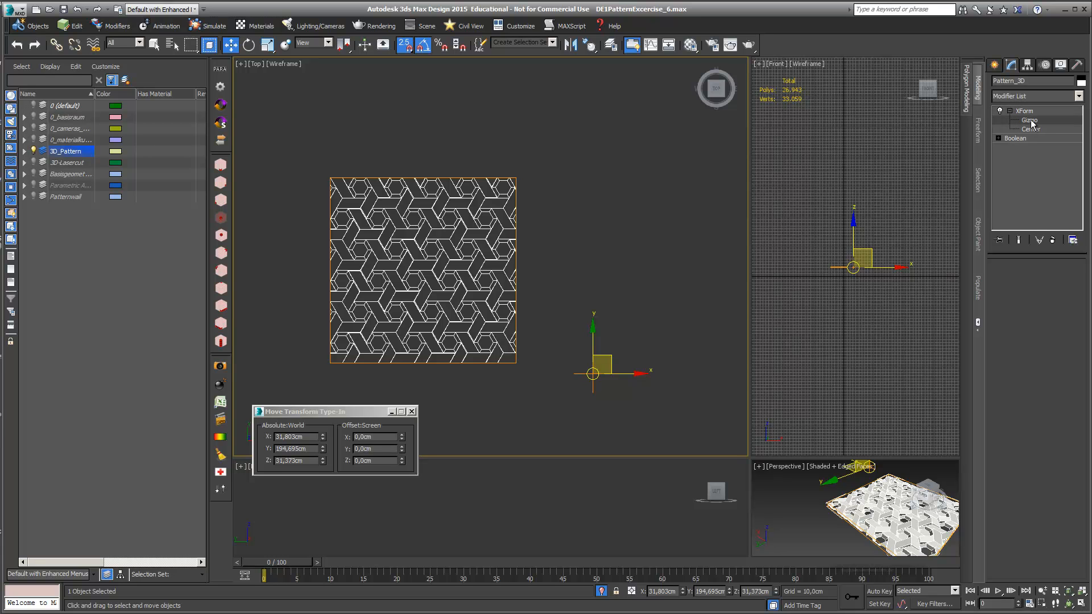
click(1029, 121)
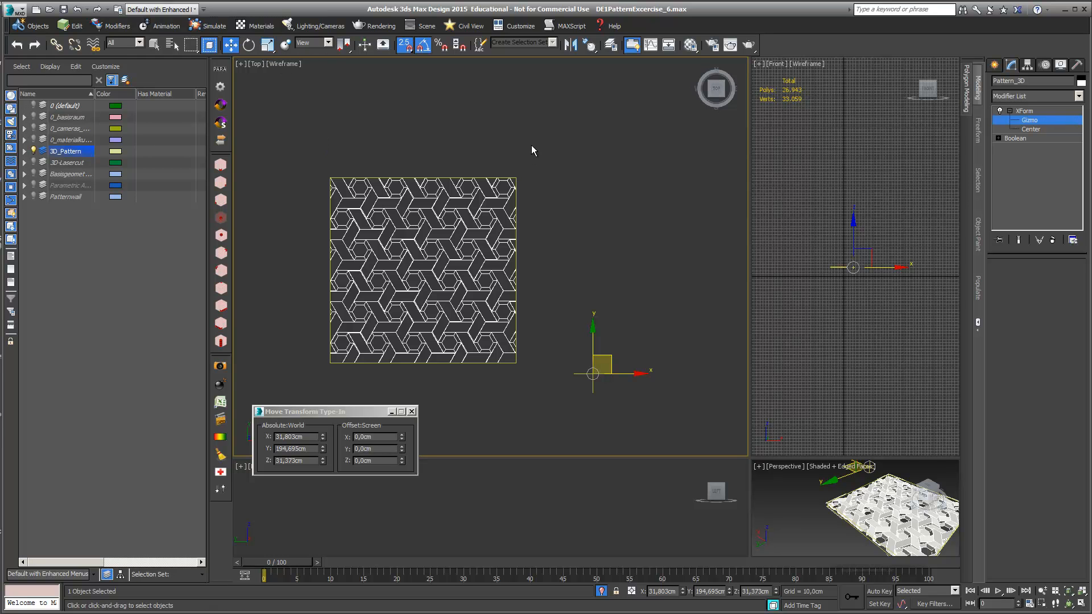
Scale the XForm gizmo uniformly by an offset of 56,361 percent and return to the modifier's top level
click(266, 45)
click(366, 437)
drag(366, 439, 322, 438)
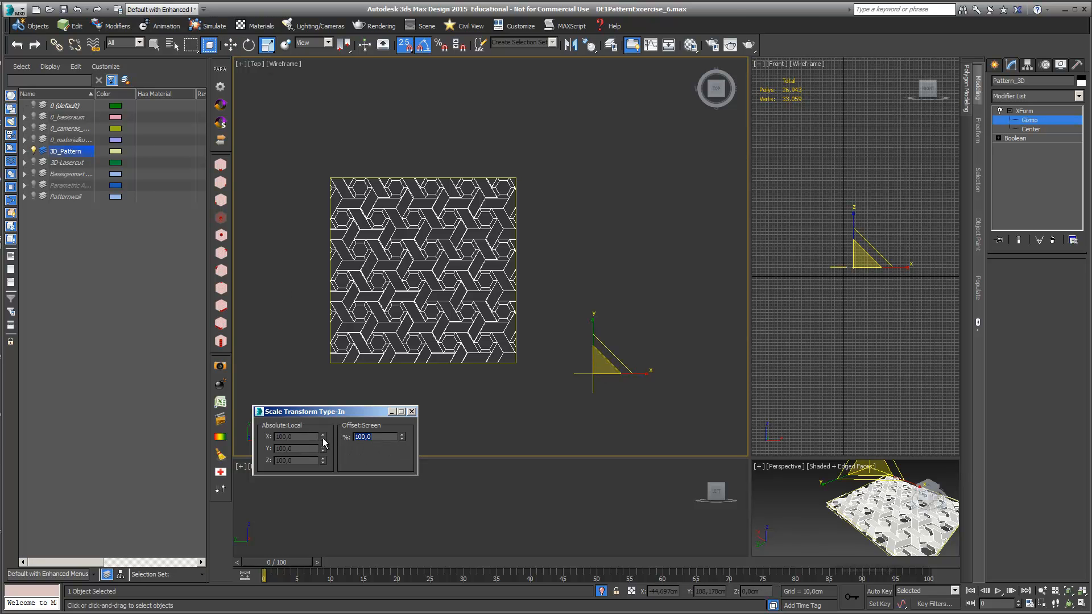
text(56,361)
key(Return)
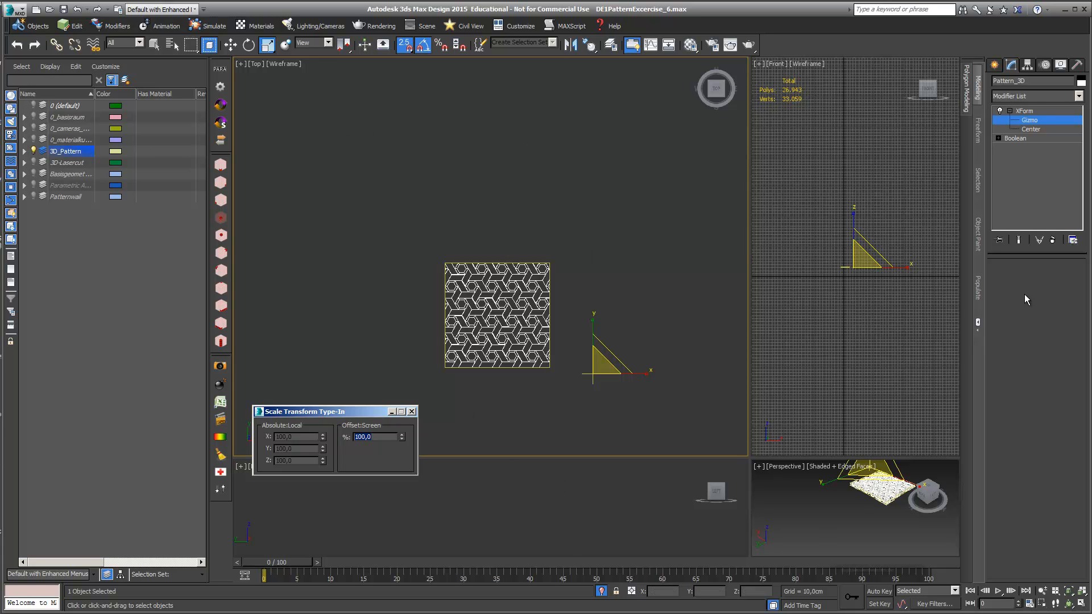
click(1023, 111)
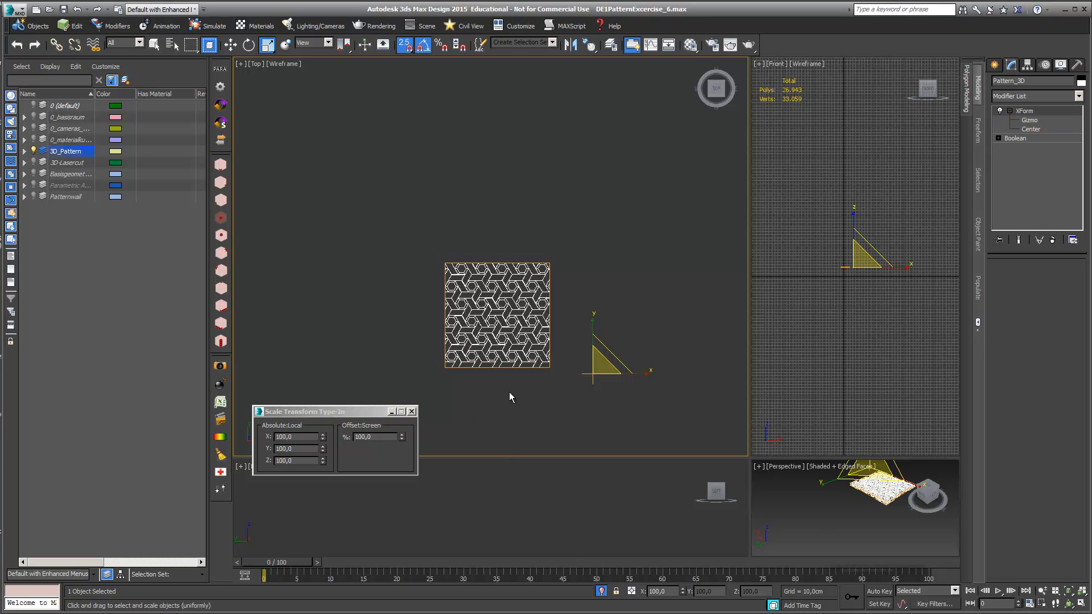
Measure the scaled pattern's upper edge with a temporary Tape helper, and reselect Pattern_3D to view its modifier stack
middle_drag(562, 295, 552, 234)
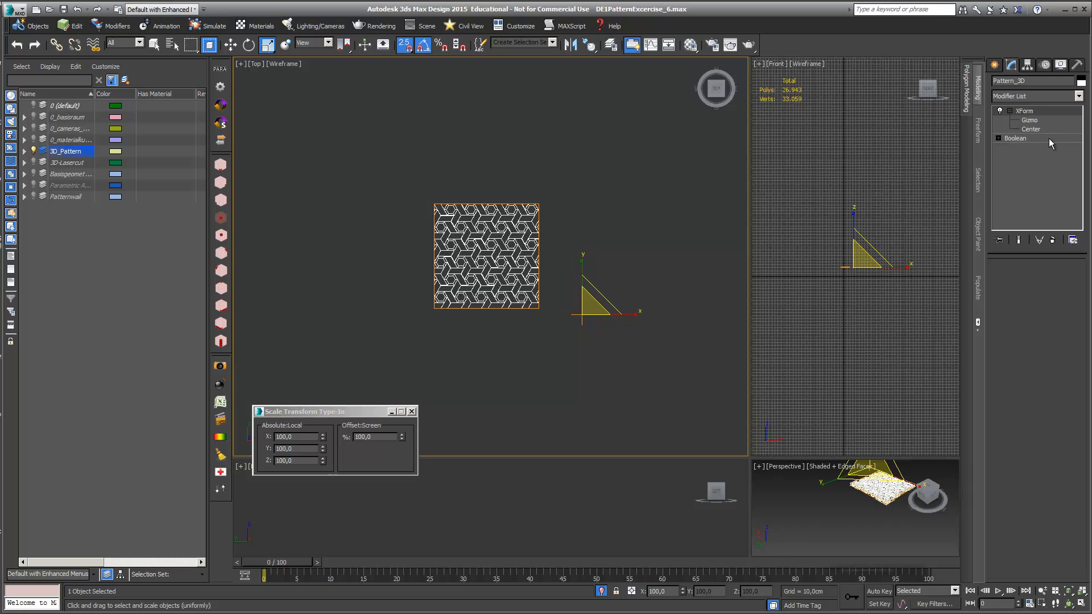
click(994, 64)
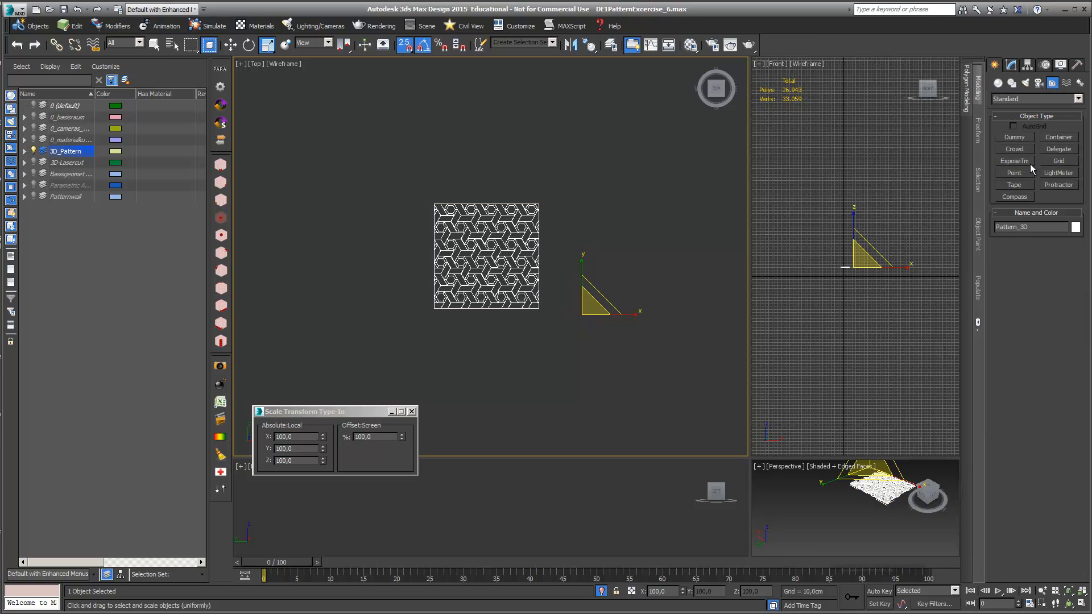
click(1027, 184)
drag(434, 202, 538, 200)
key(Delete)
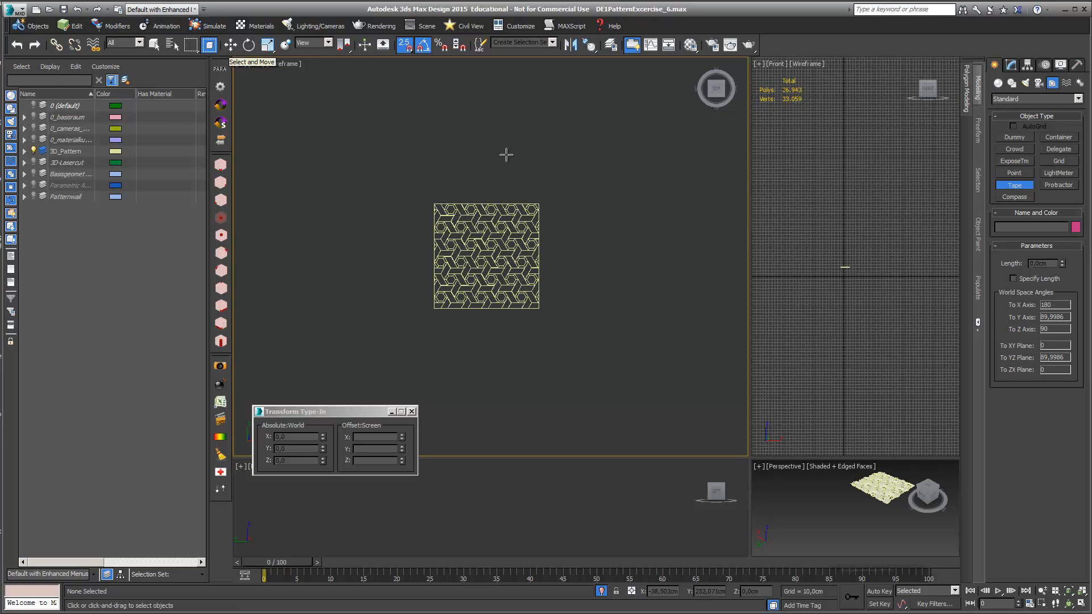
click(230, 45)
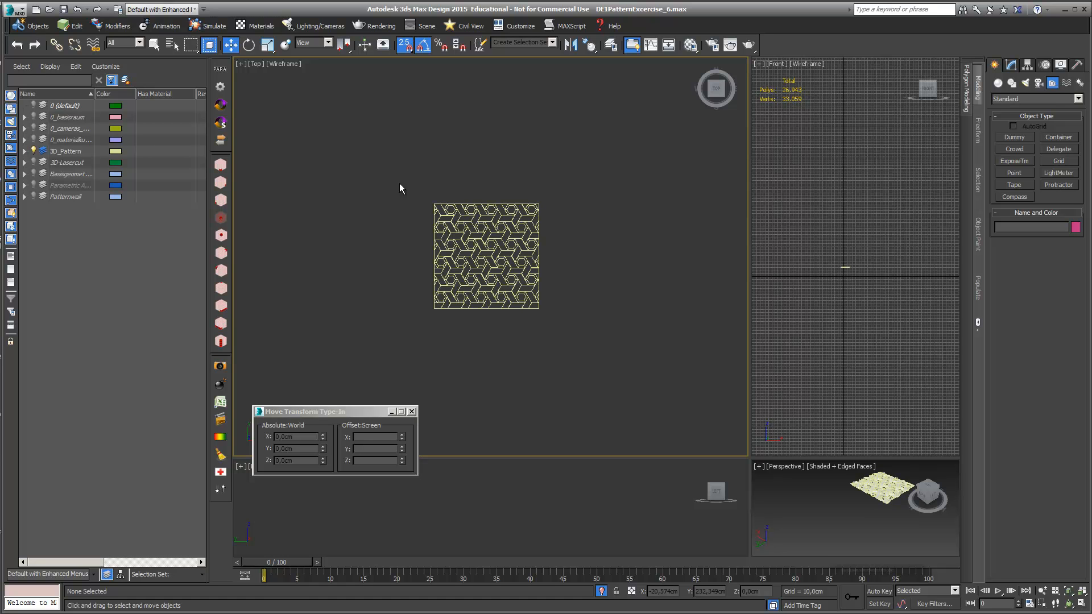
click(441, 278)
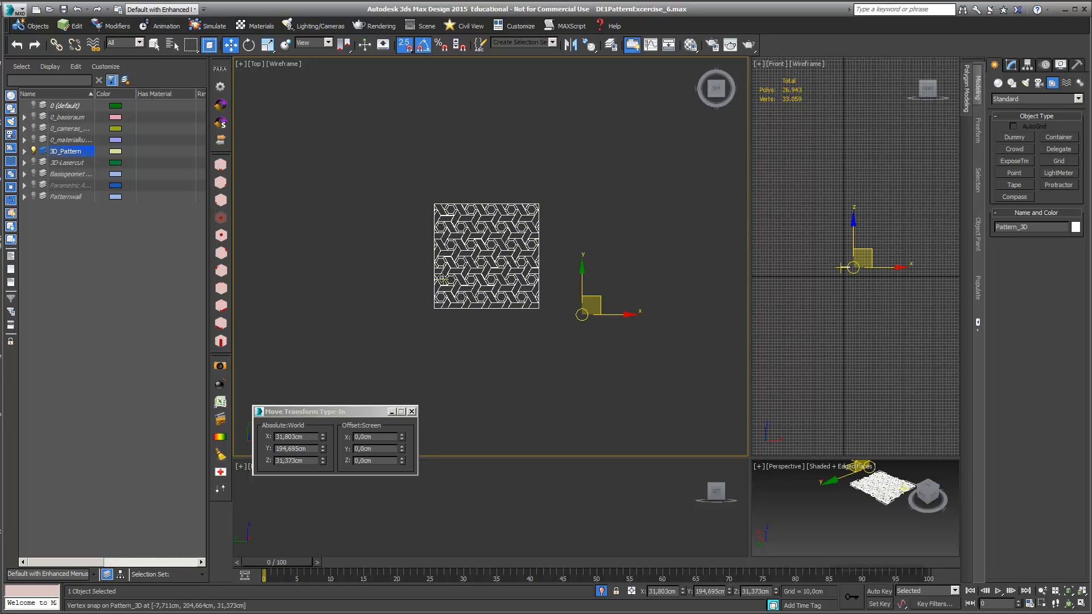
click(1009, 66)
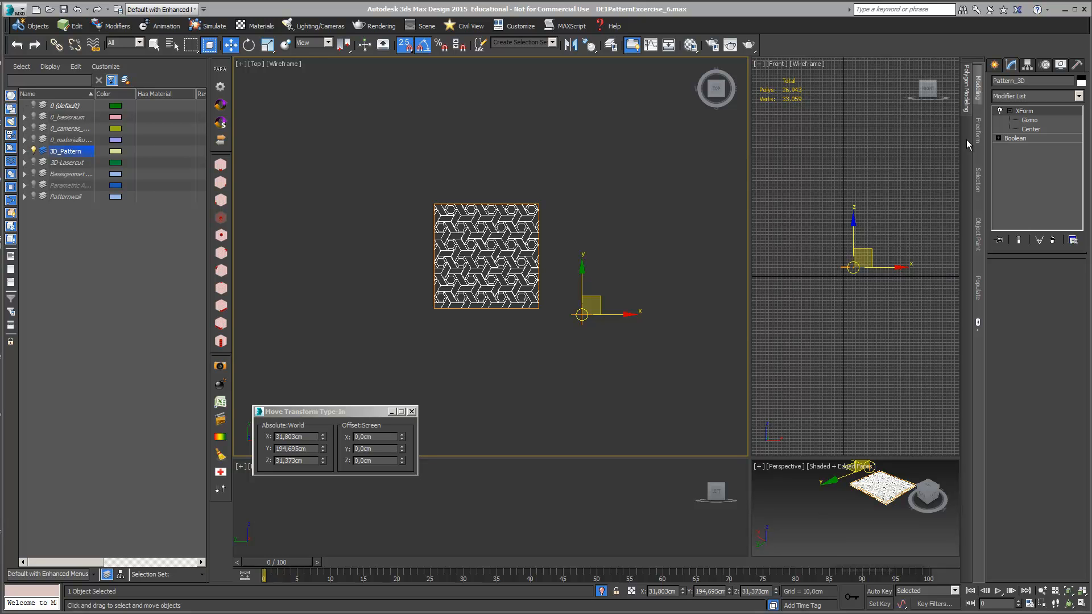
Create a standard primitive box about 31 cm long, 26 cm wide and 31 cm high beside the pattern in the Top view
click(992, 66)
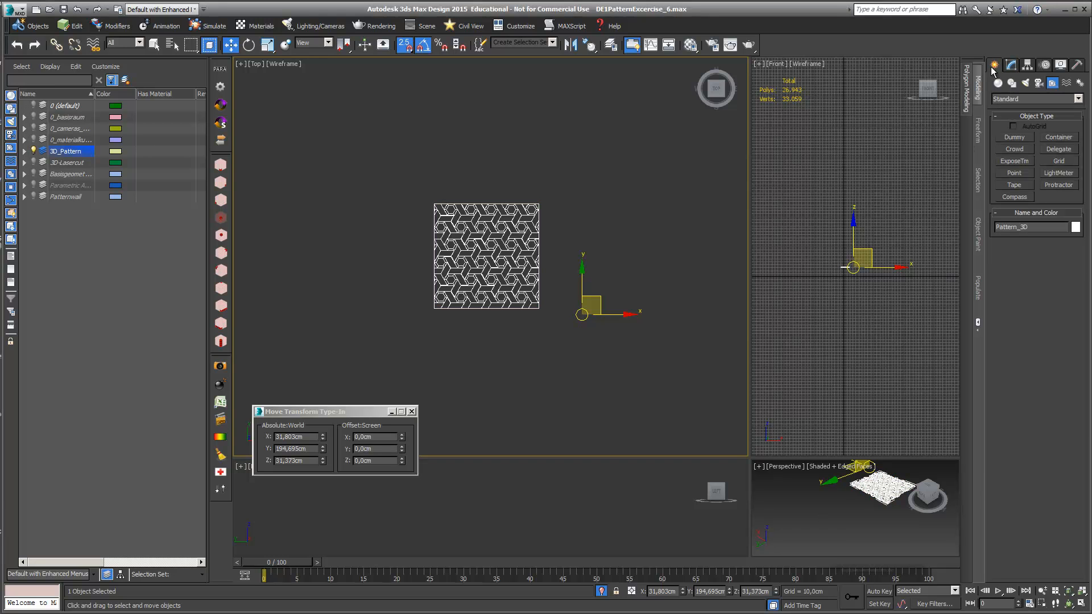
click(996, 83)
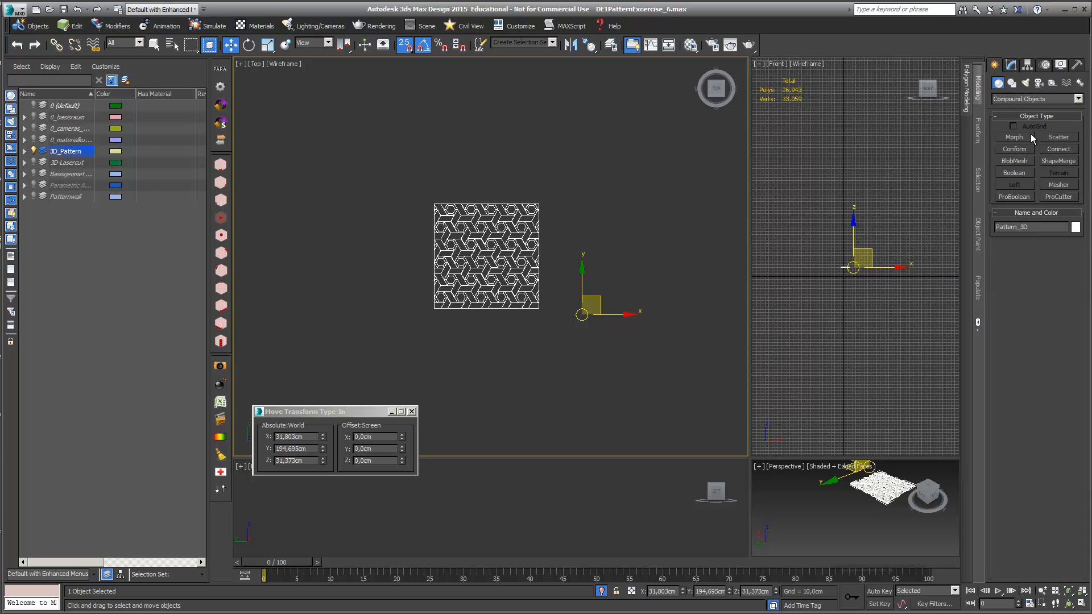
click(1021, 99)
click(1017, 108)
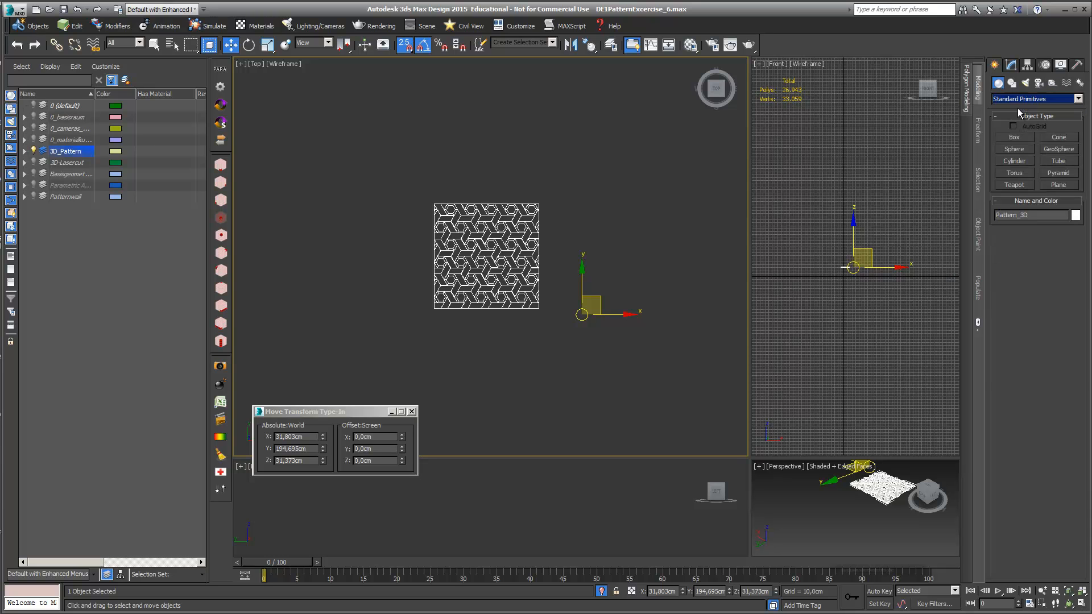
click(1015, 137)
scroll(617, 256, down, 2)
drag(607, 298, 671, 374)
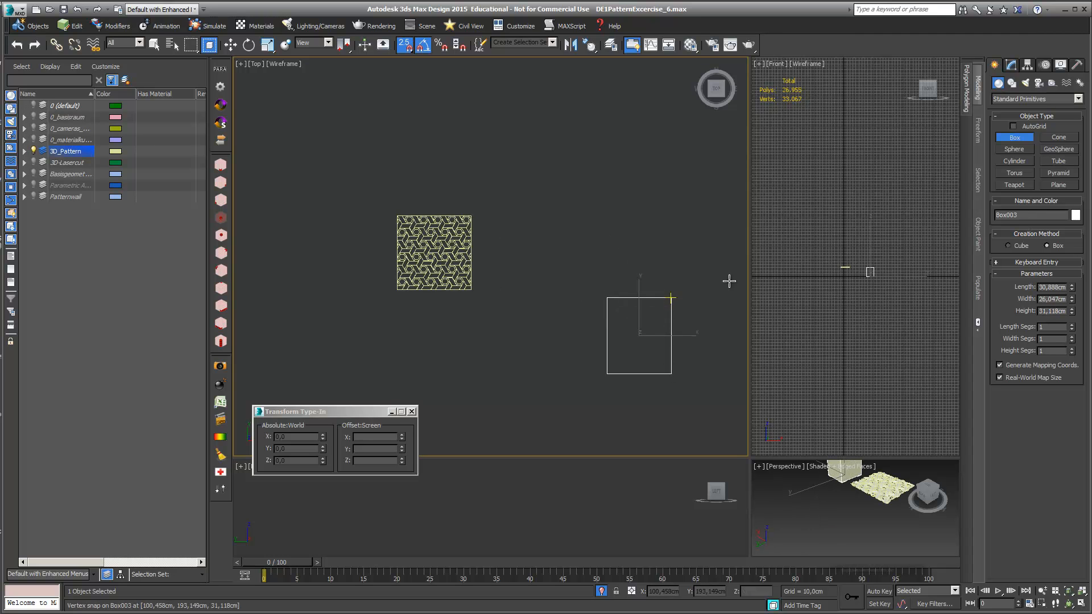
Set the new box's length to 30 cm
click(1011, 64)
key(w)
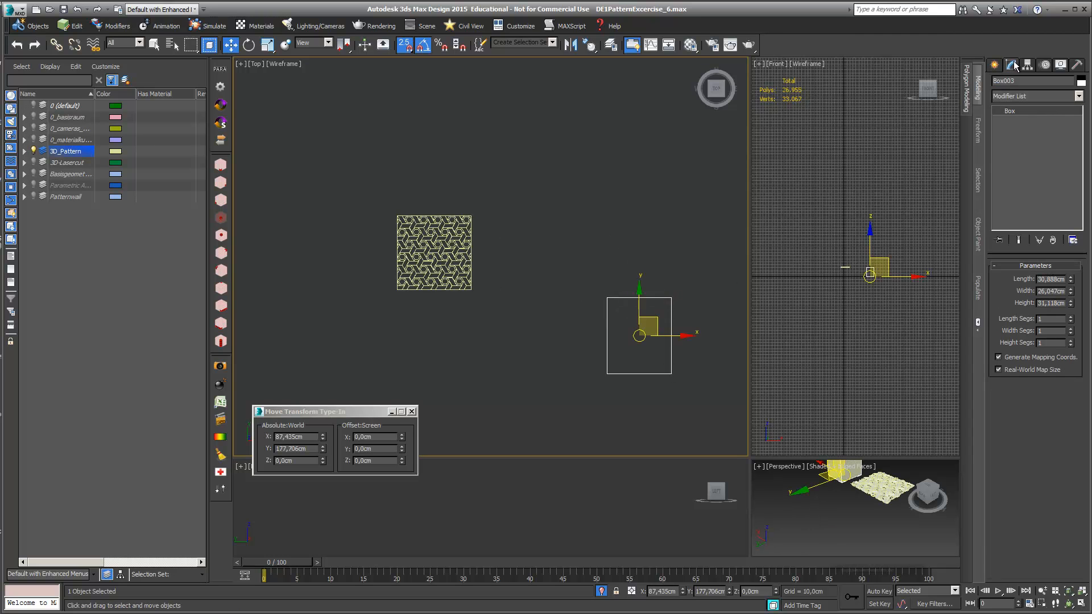
double_click(1043, 279)
text(30)
key(Return)
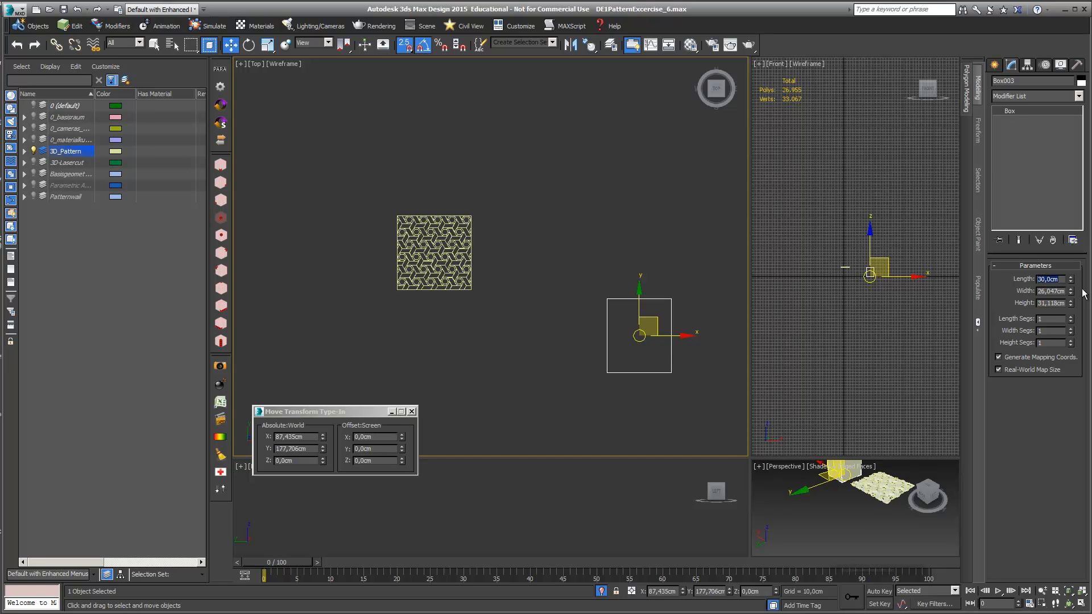
Set the box's width and height to 30 cm and isolate the box
key(Tab)
text(30)
key(Return)
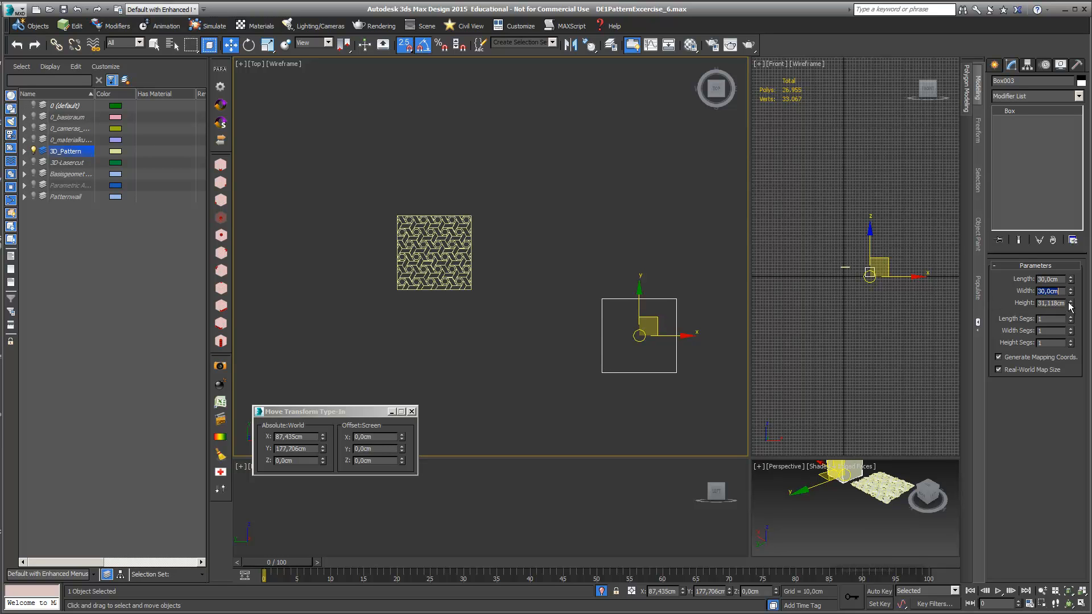
key(Tab)
text(30)
key(Return)
click(601, 591)
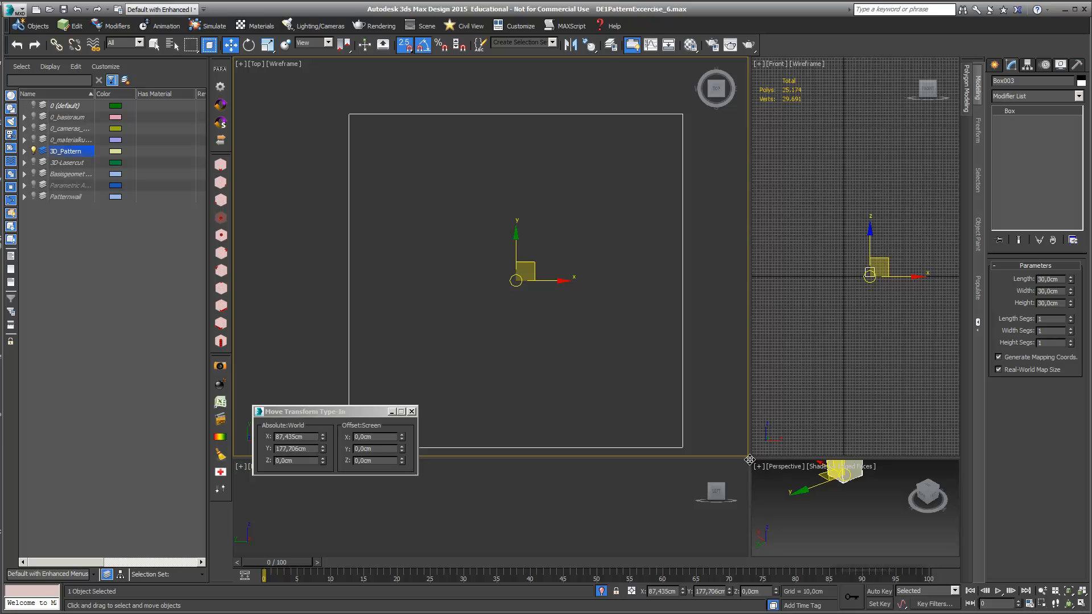
Enlarge the Perspective view and scale the box down uniformly to about 17 percent
drag(749, 459, 504, 205)
middle_drag(736, 345, 733, 409)
scroll(733, 408, up, 2)
middle_drag(724, 296, 741, 346)
scroll(742, 347, up, 4)
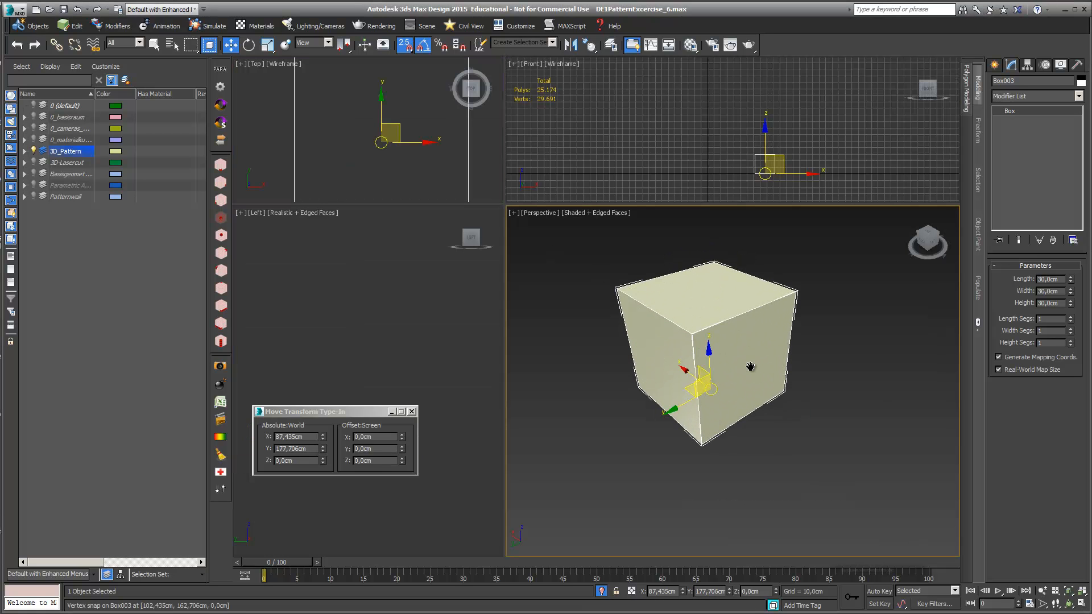
click(267, 44)
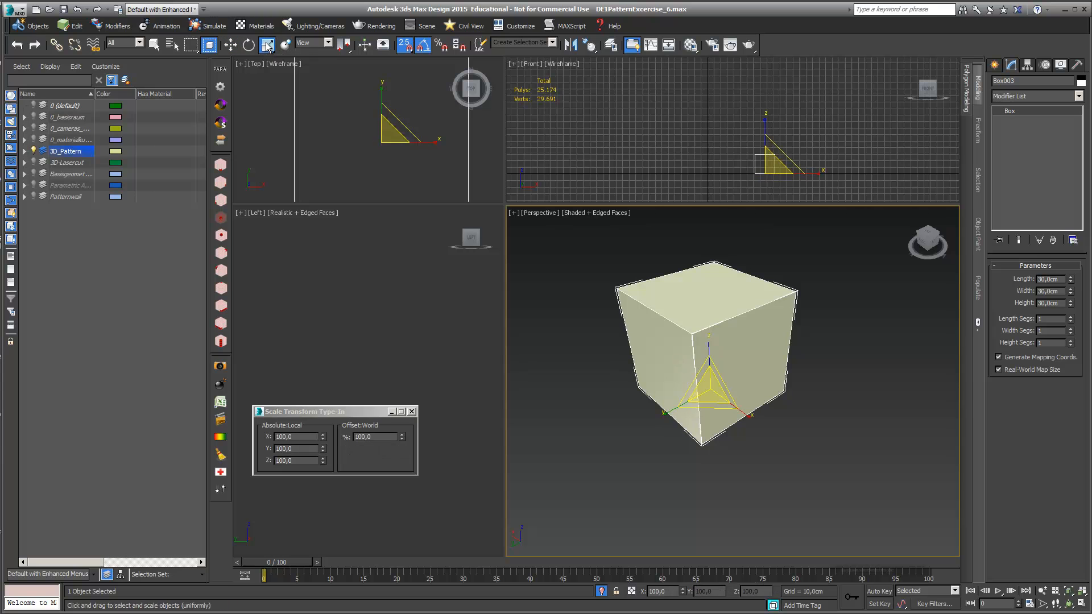
drag(708, 392, 709, 535)
scroll(708, 355, up, 4)
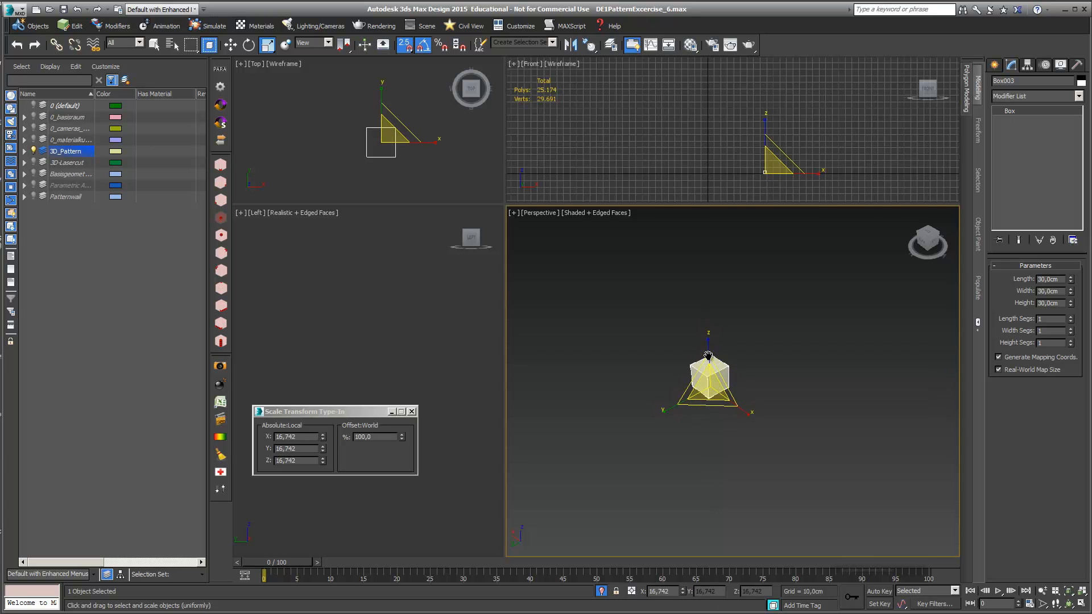
scroll(711, 326, up, 3)
mouse_move(707, 355)
middle_down()
mouse_move(711, 326)
mouse_move(711, 343)
middle_up()
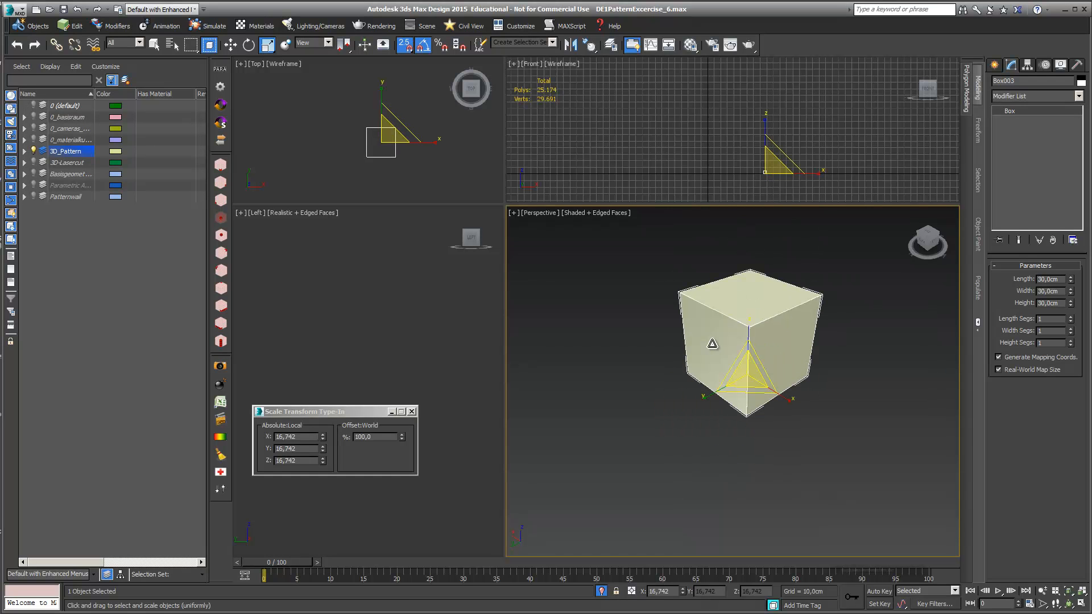
Apply a Shell modifier to the box with an outer amount of 5 cm
click(1078, 96)
scroll(1079, 419, down, 10)
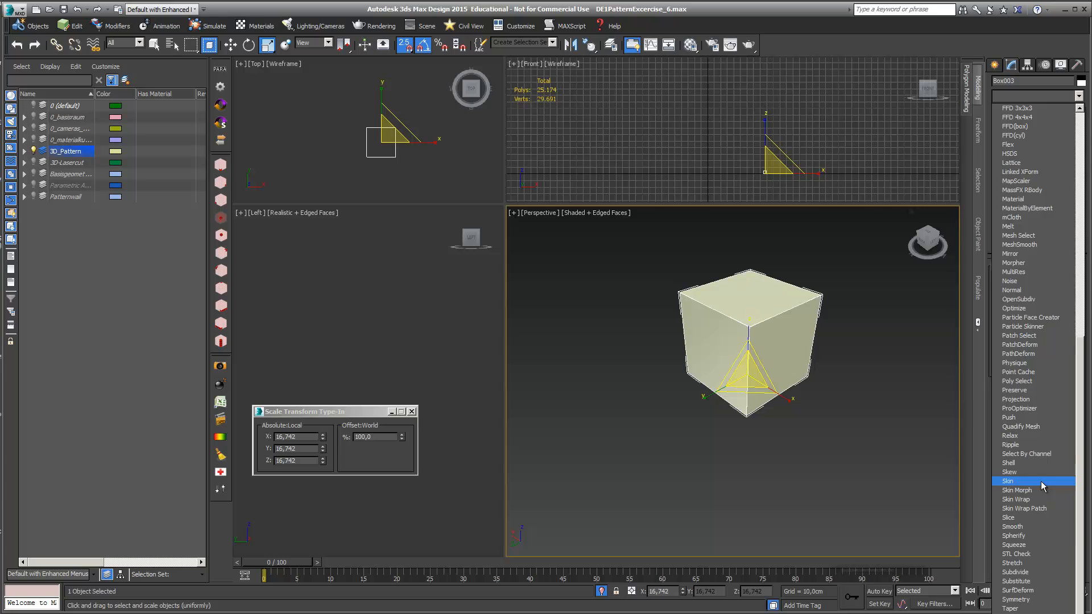
click(1041, 462)
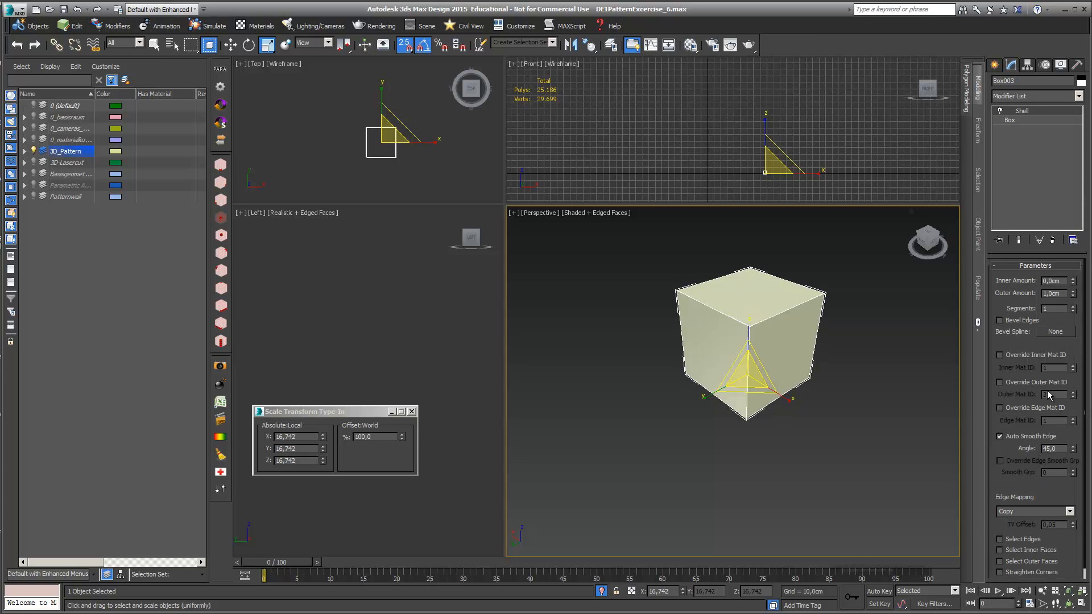
double_click(1058, 293)
text(5)
key(Return)
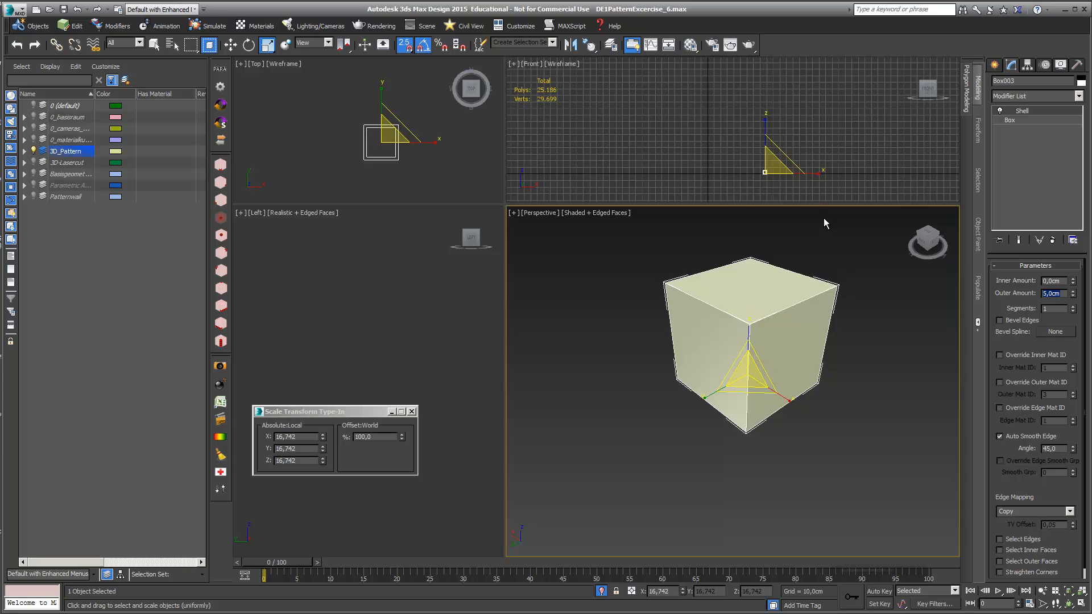
Enlarge the Front view and enable Straighten Corners on the box's Shell modifier
drag(826, 204, 802, 409)
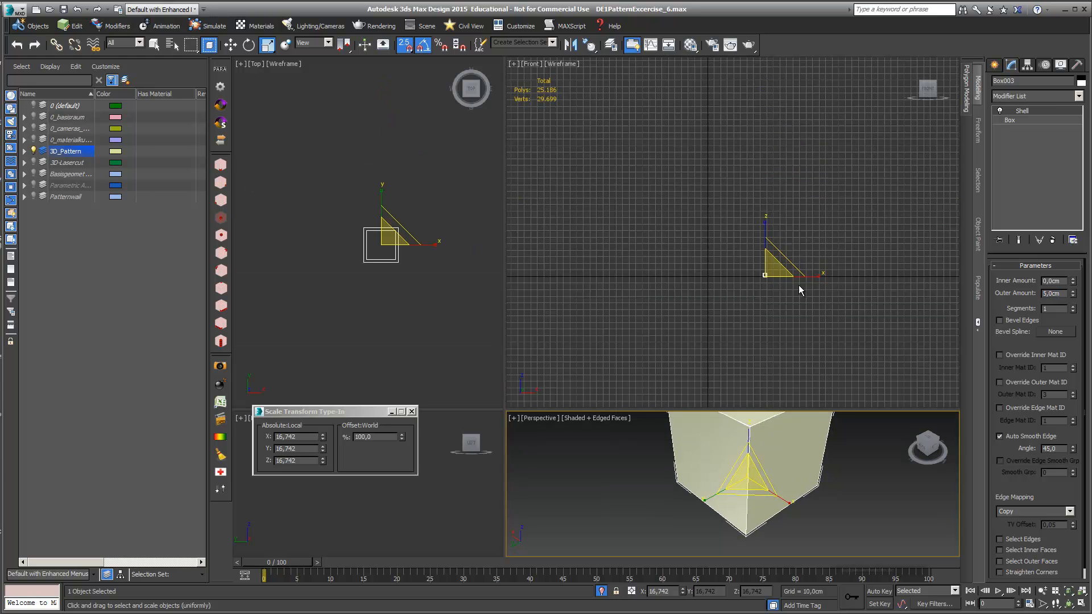
scroll(776, 281, up, 6)
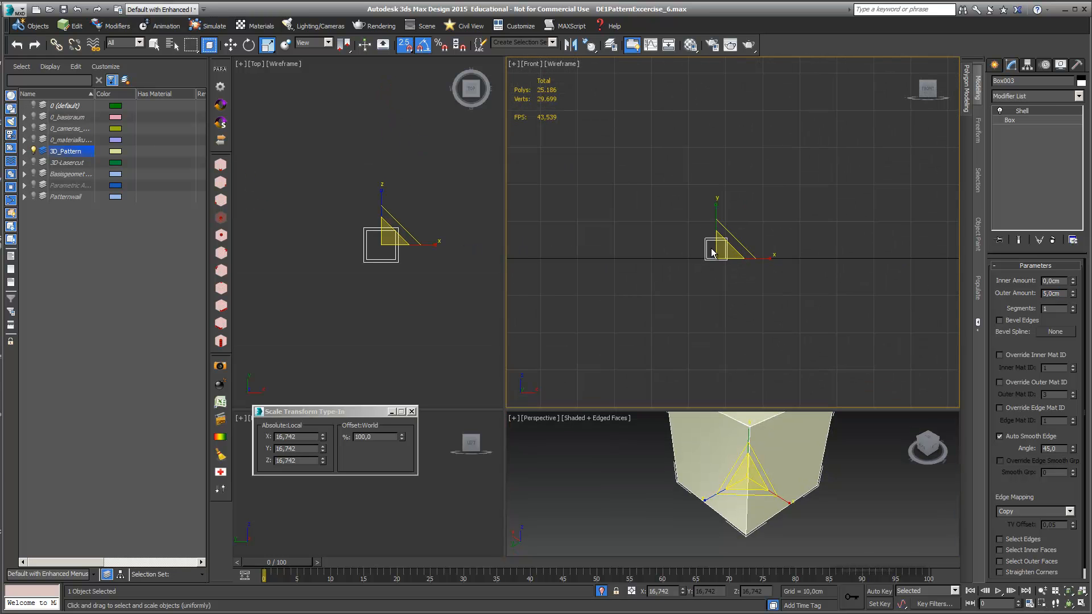
scroll(711, 247, up, 7)
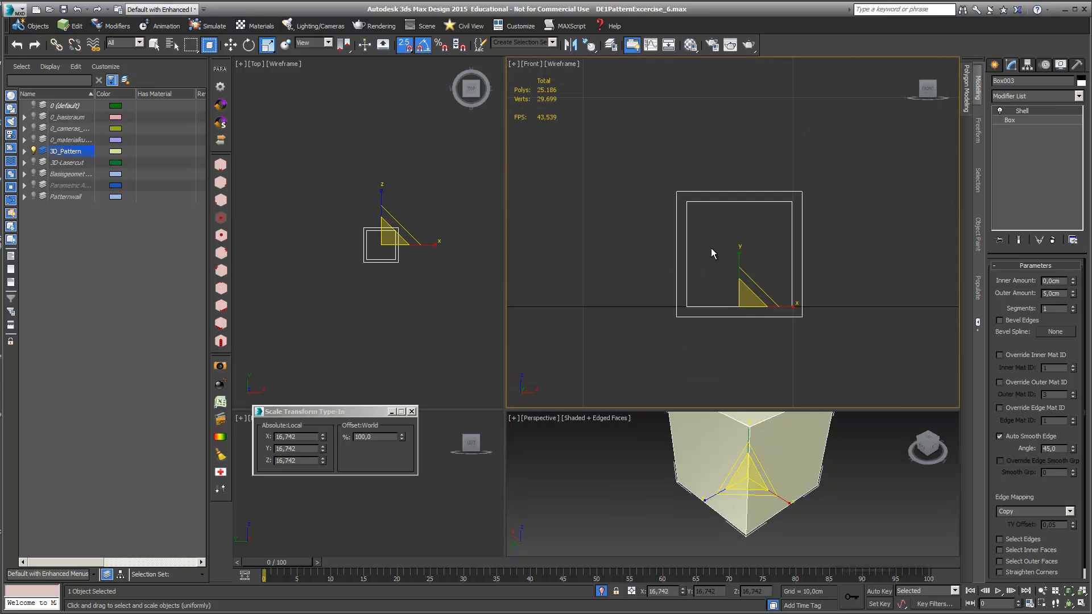
click(1003, 571)
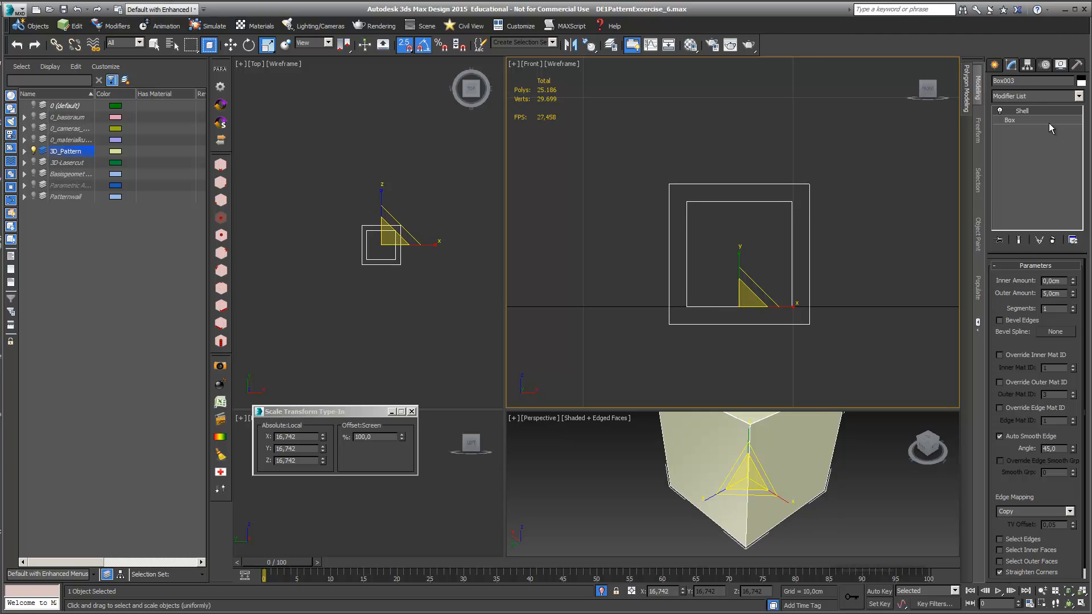
Measure the shell's wall thickness with a temporary Tape helper in the Front view, and reselect the box to view its modifier stack
click(999, 65)
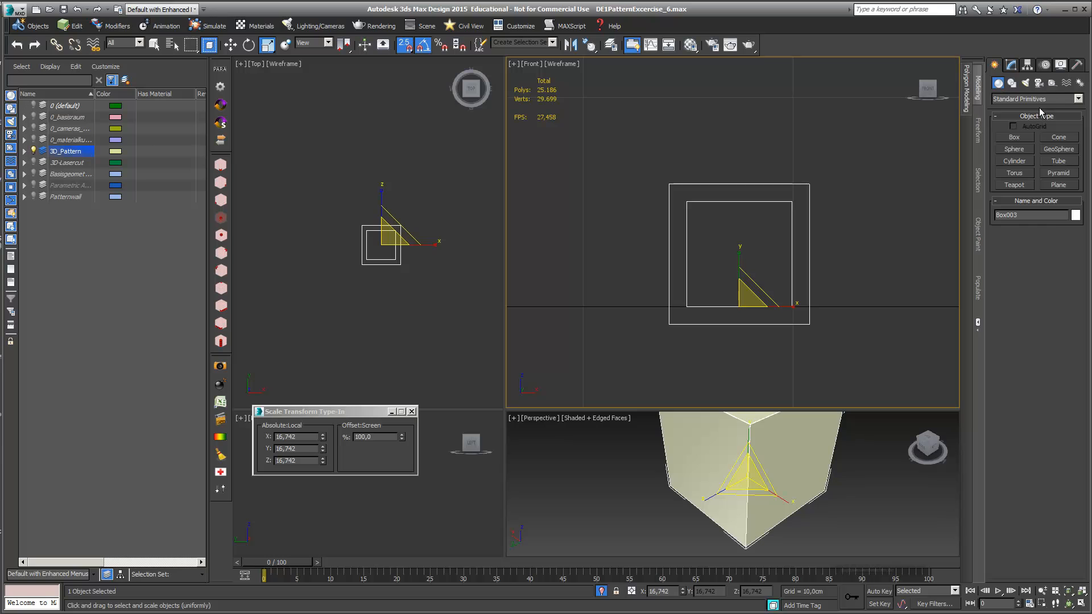
click(1051, 84)
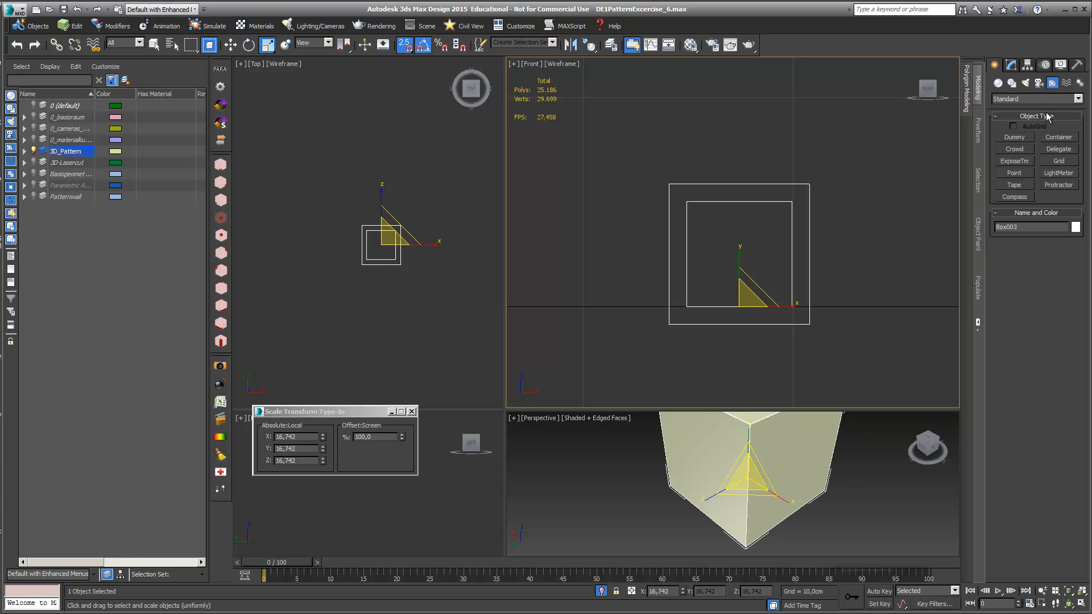
click(1014, 185)
drag(792, 198, 792, 183)
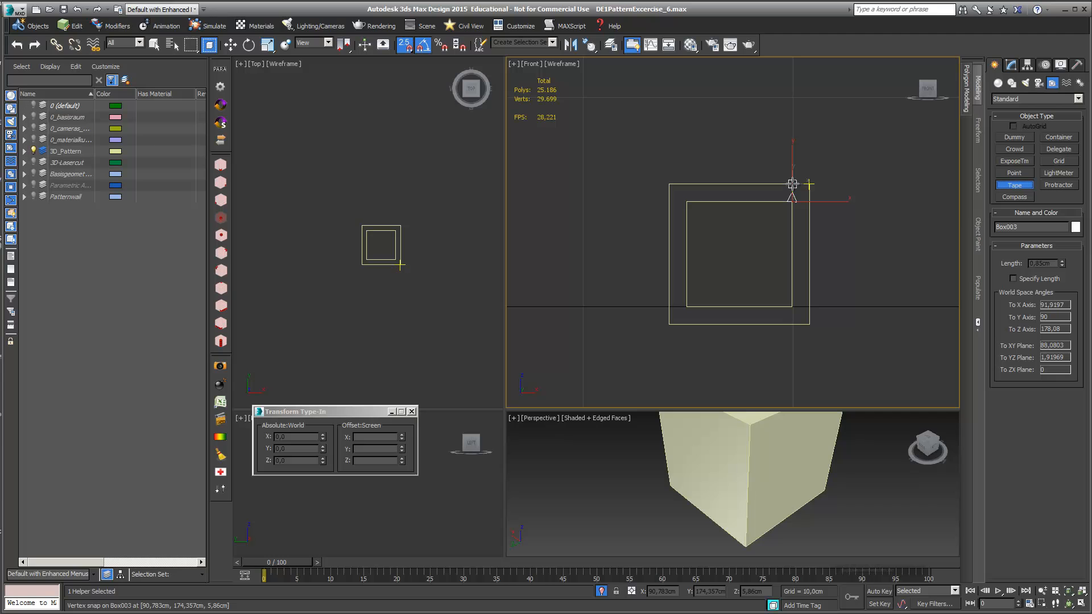
drag(792, 183, 809, 184)
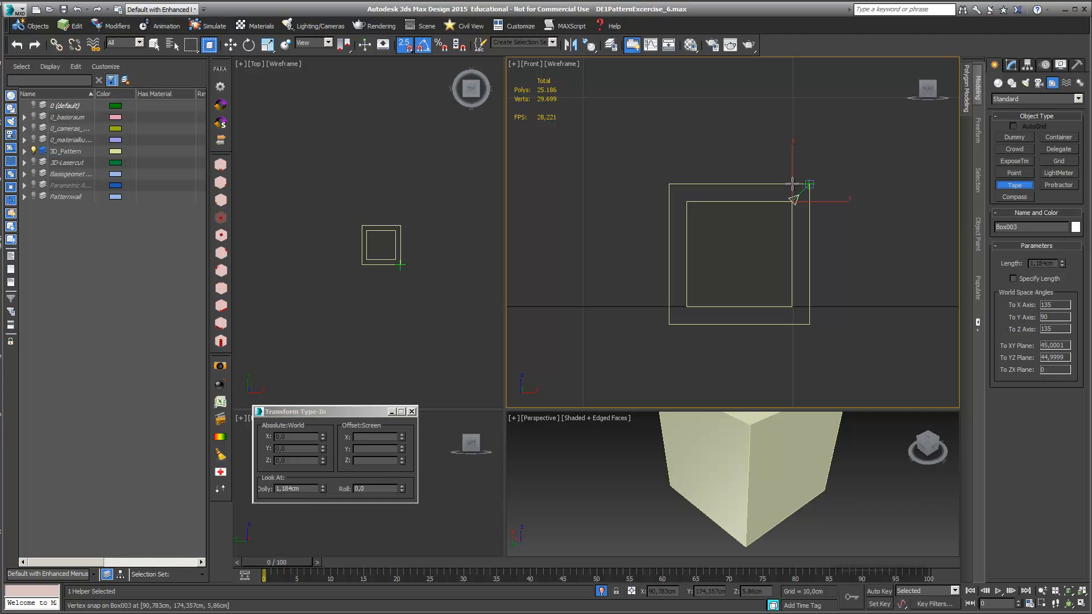
right_click(821, 183)
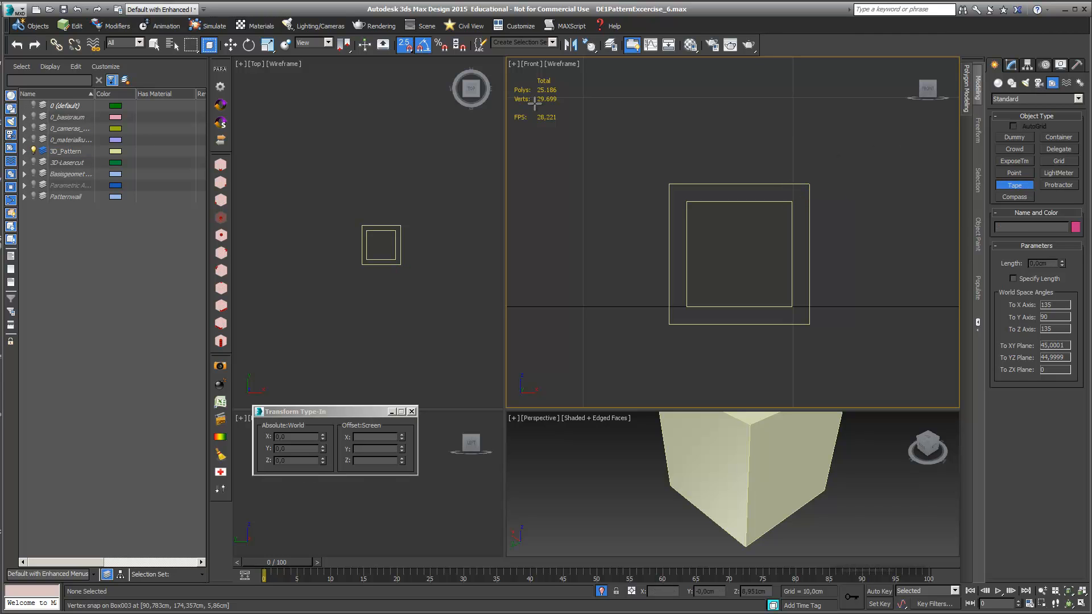
click(230, 46)
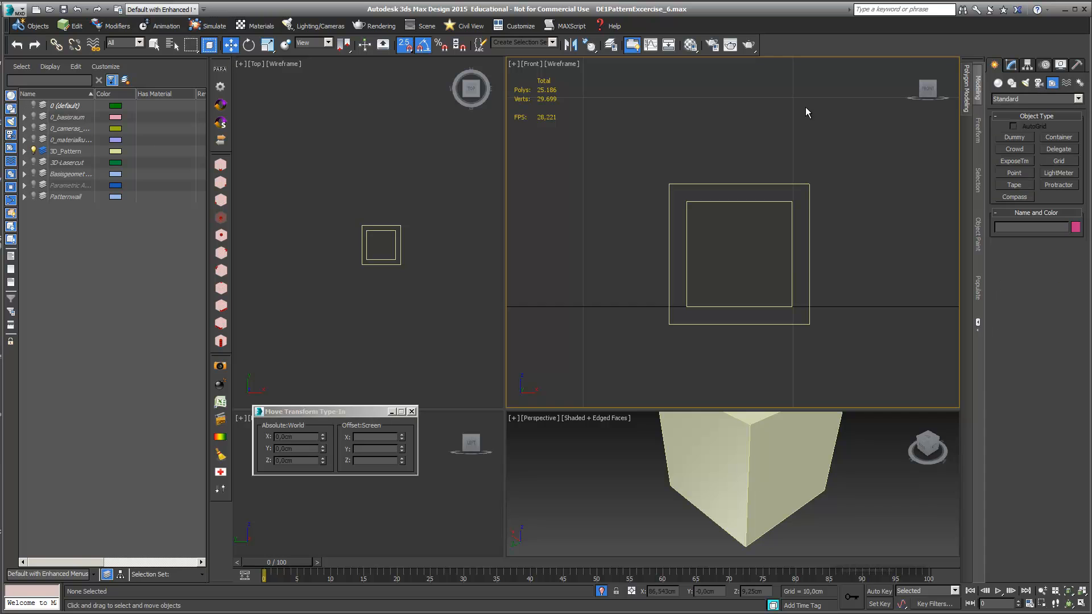
click(1010, 67)
click(755, 183)
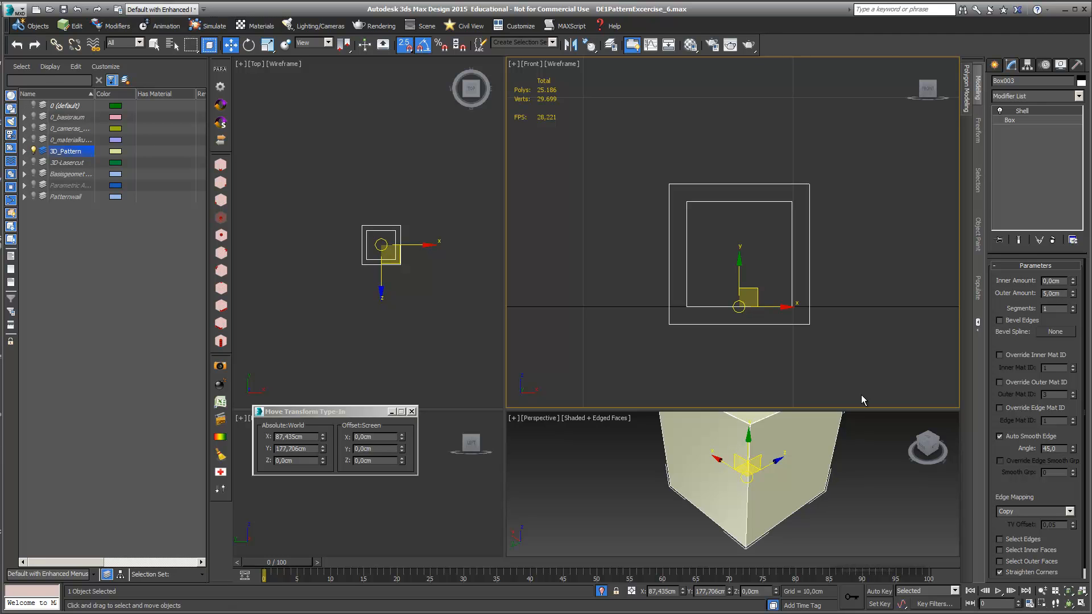
Reset the scaled box's transform with Reset XForm and place the XForm modifier below Shell in the stack
click(267, 46)
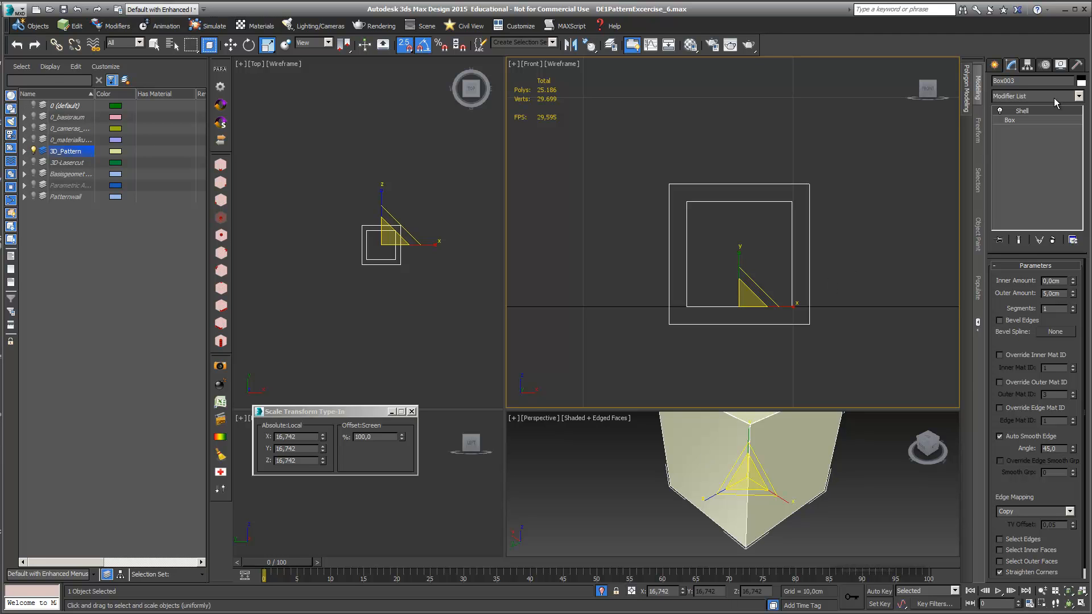
click(1081, 68)
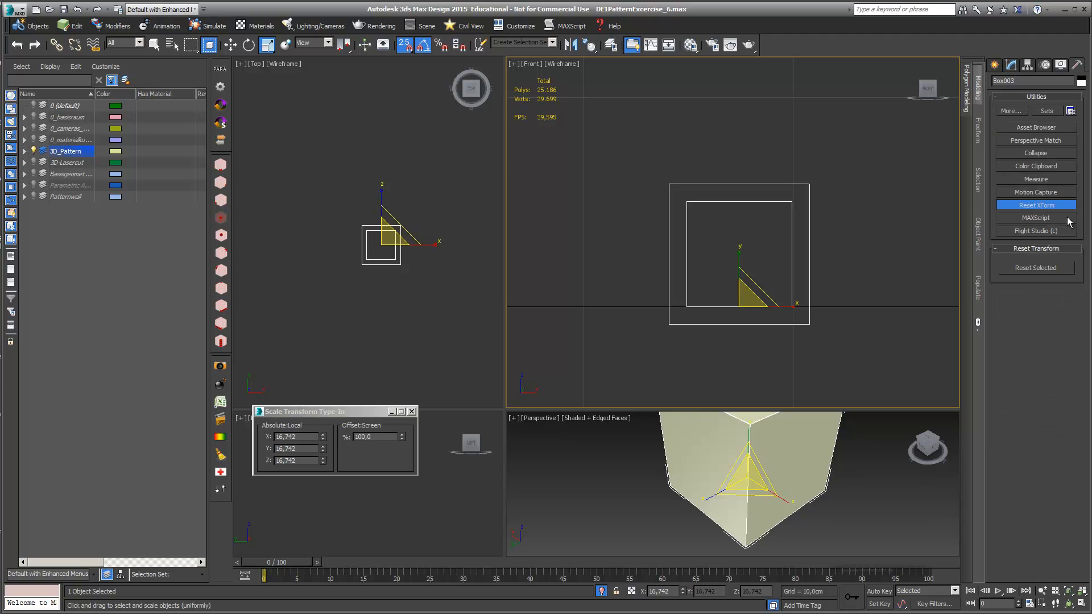
click(1049, 269)
click(1010, 66)
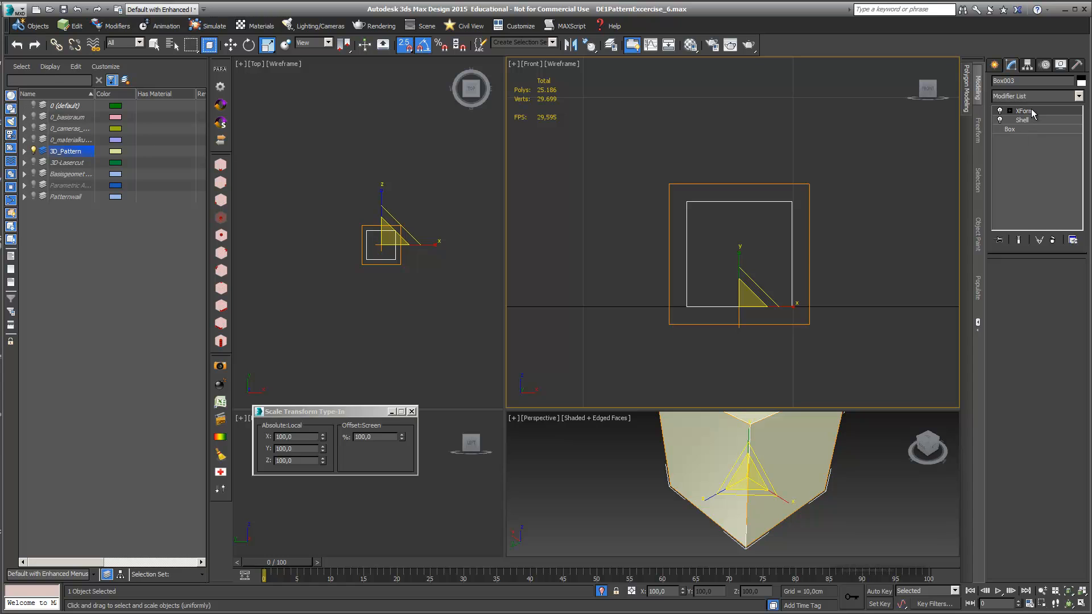
drag(1033, 113, 1029, 128)
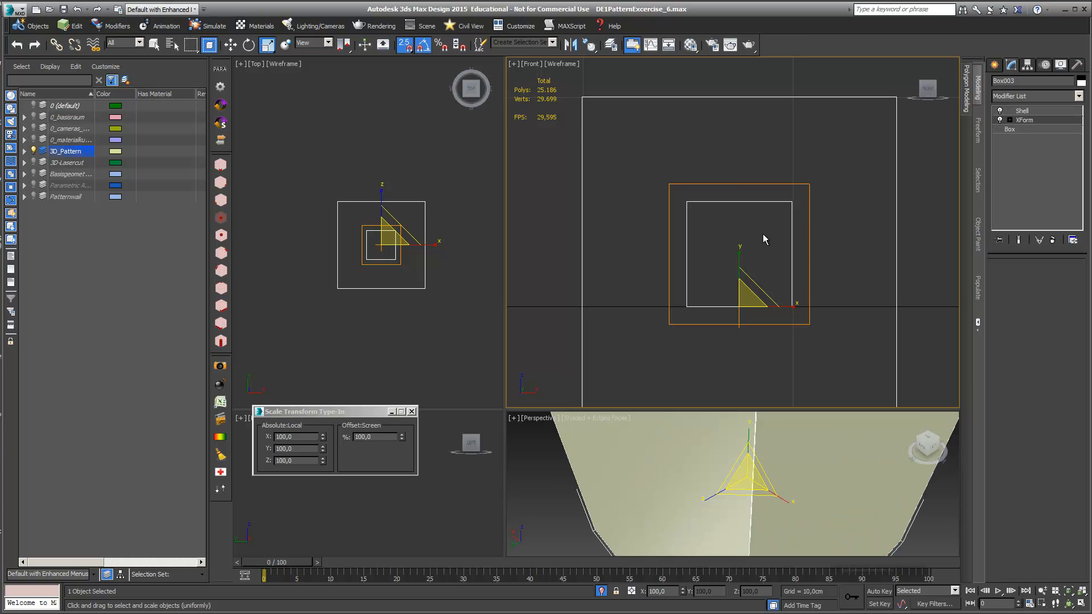
Turn off snapping, measure the shell's wall thickness with a temporary Tape helper in the Front view, and reselect the box for scaling
scroll(821, 185, down, 3)
middle_drag(817, 185, 814, 189)
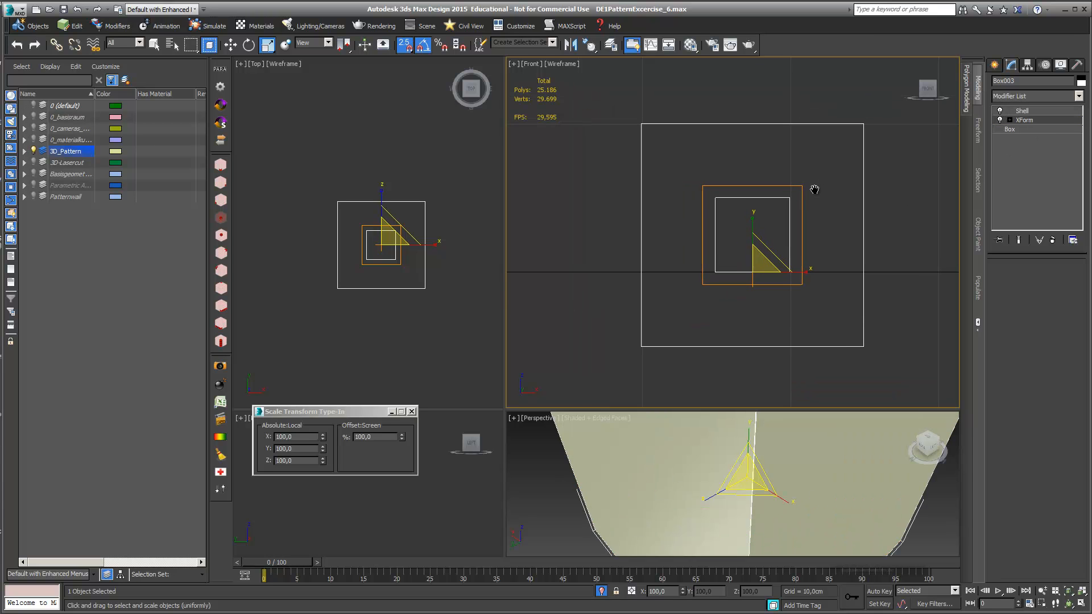
click(994, 65)
click(1052, 83)
click(999, 184)
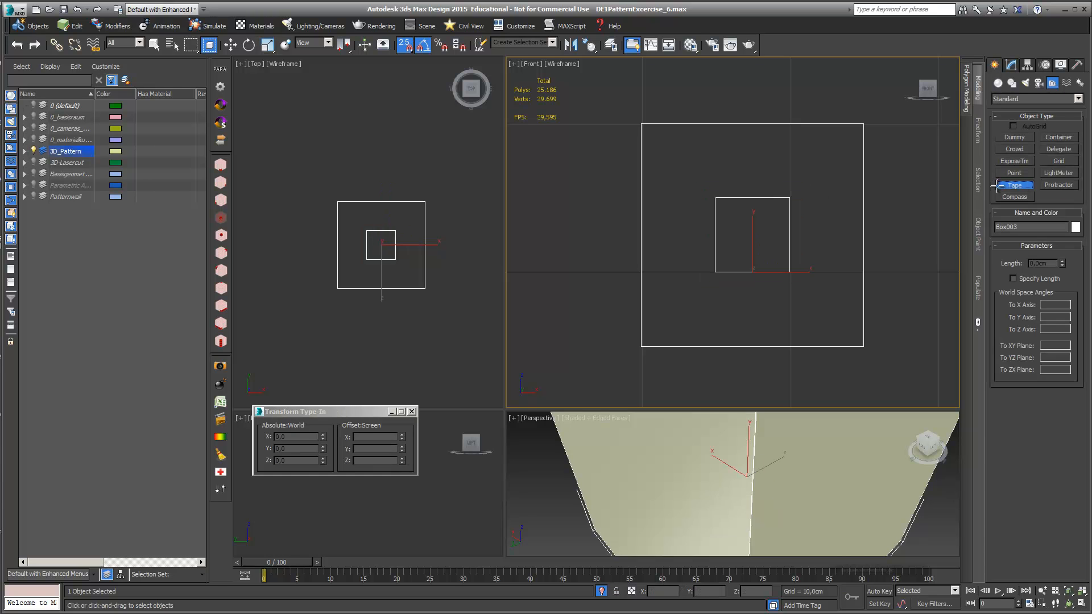
click(404, 44)
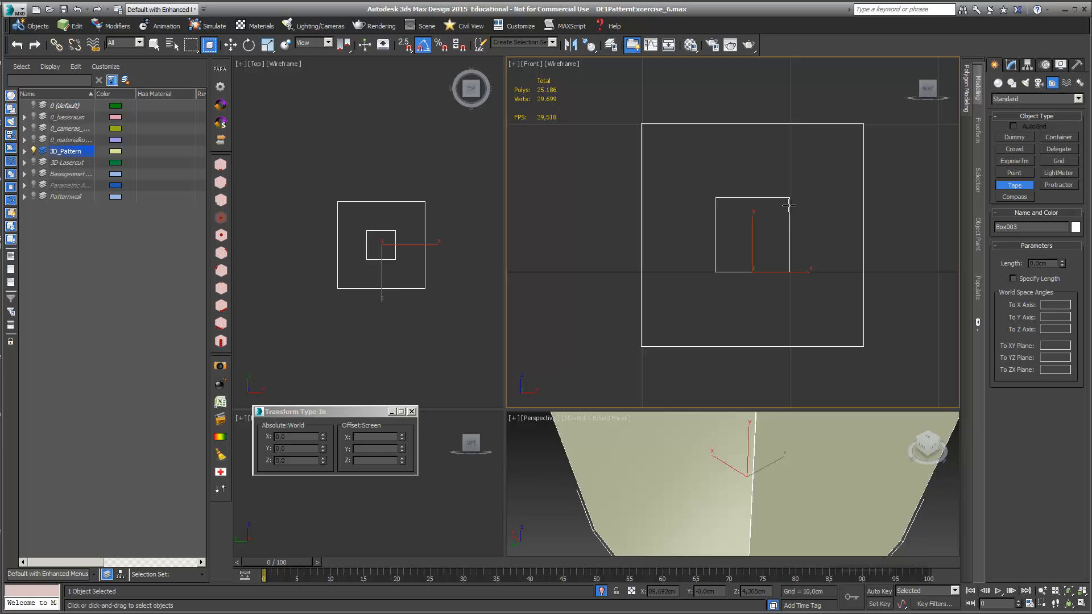
drag(788, 198, 790, 122)
key(Delete)
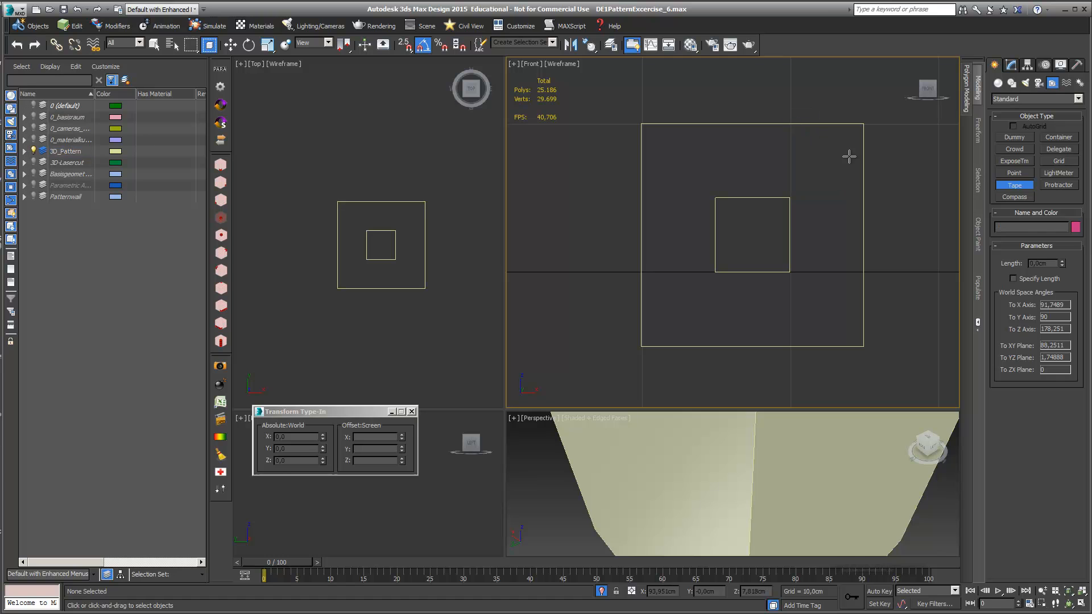
scroll(831, 156, down, 4)
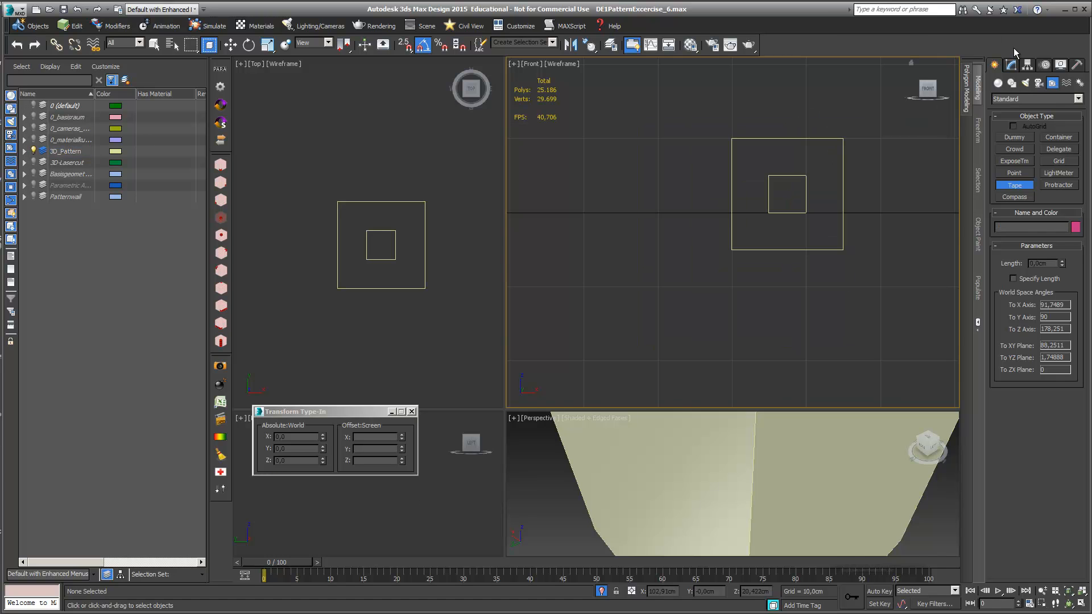
click(1011, 64)
key(r)
click(842, 186)
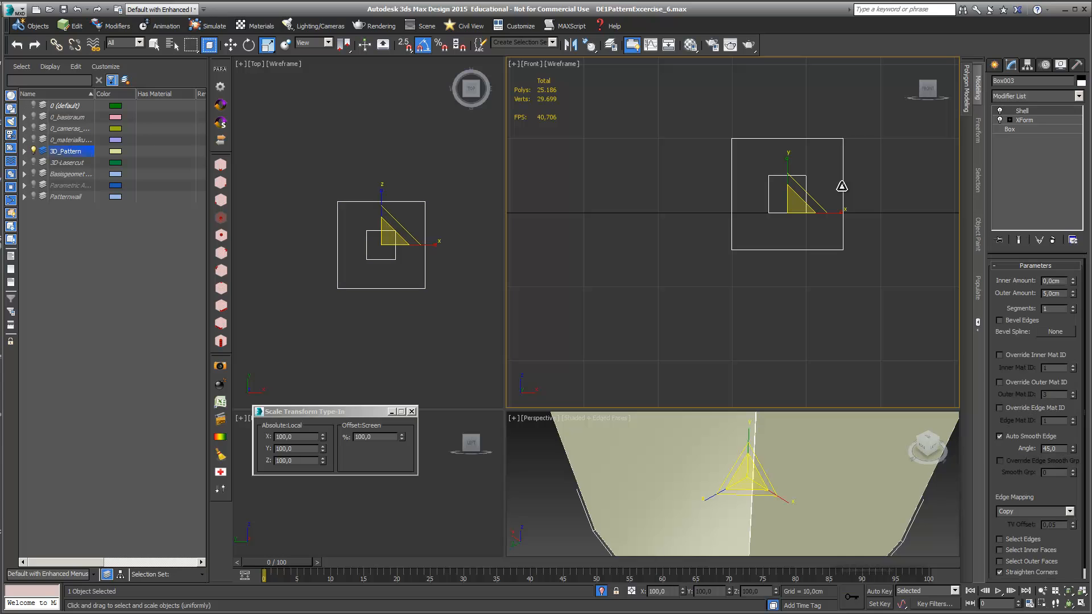